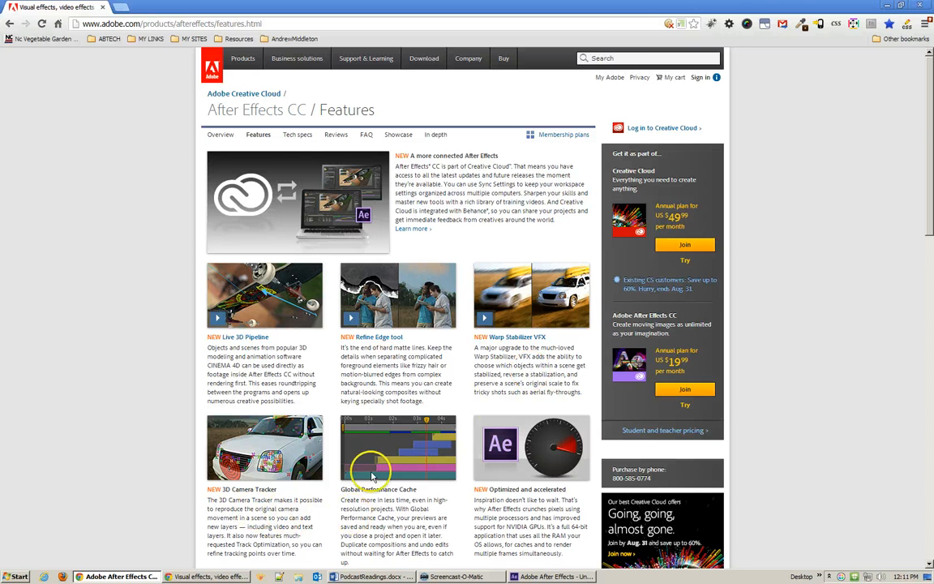
- Review the After Effects CC feature descriptions and open the product's Showcase page
scroll(369, 458, "down", 3)
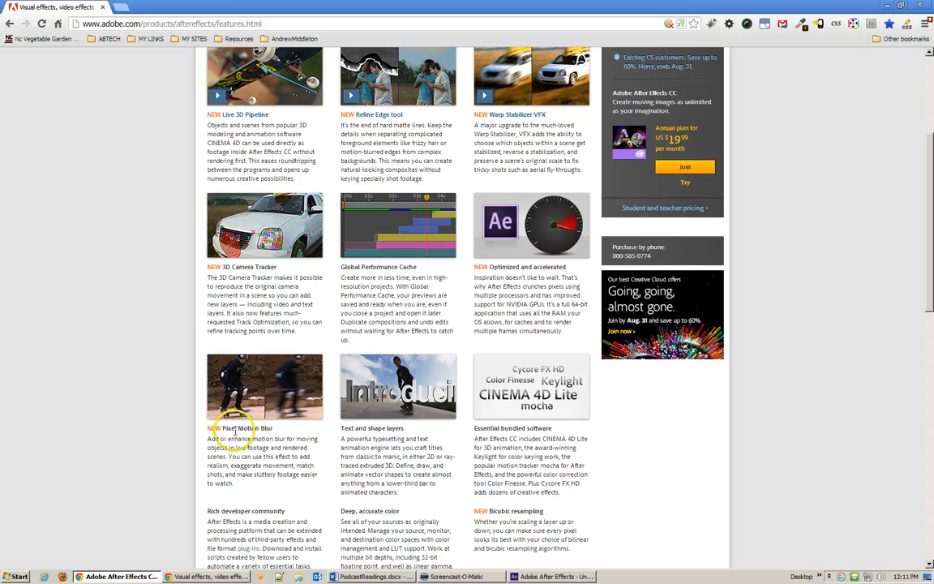
scroll(411, 334, "up", 3)
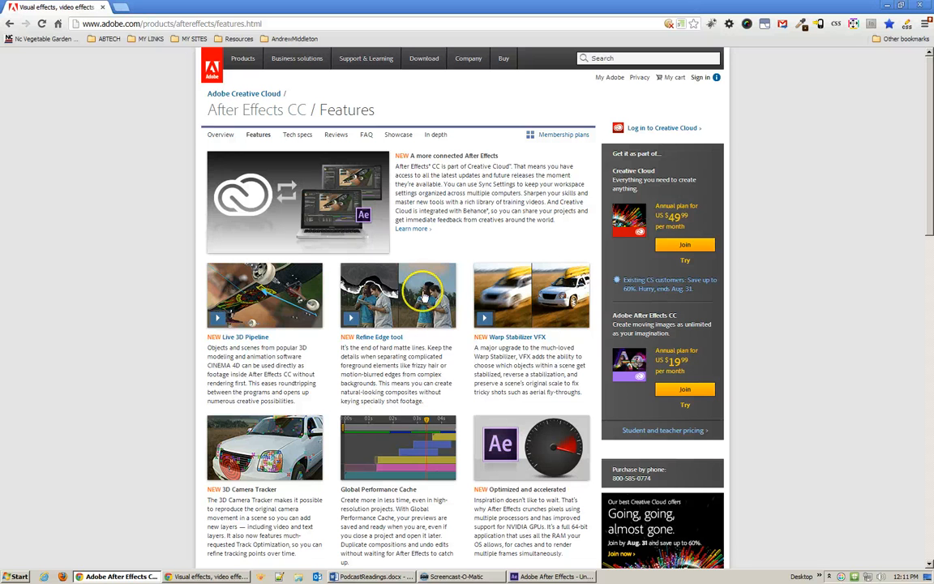
left_click(399, 134)
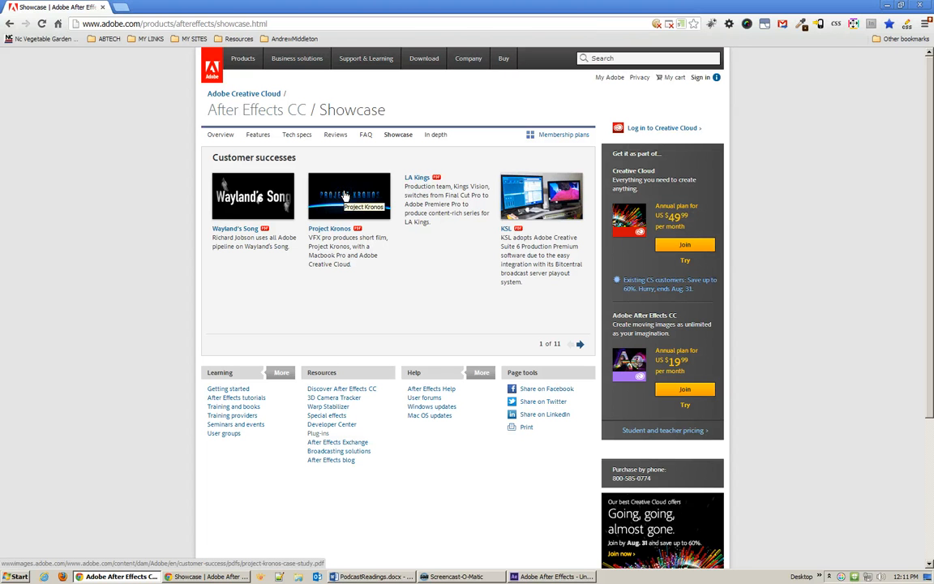
left_click(344, 195)
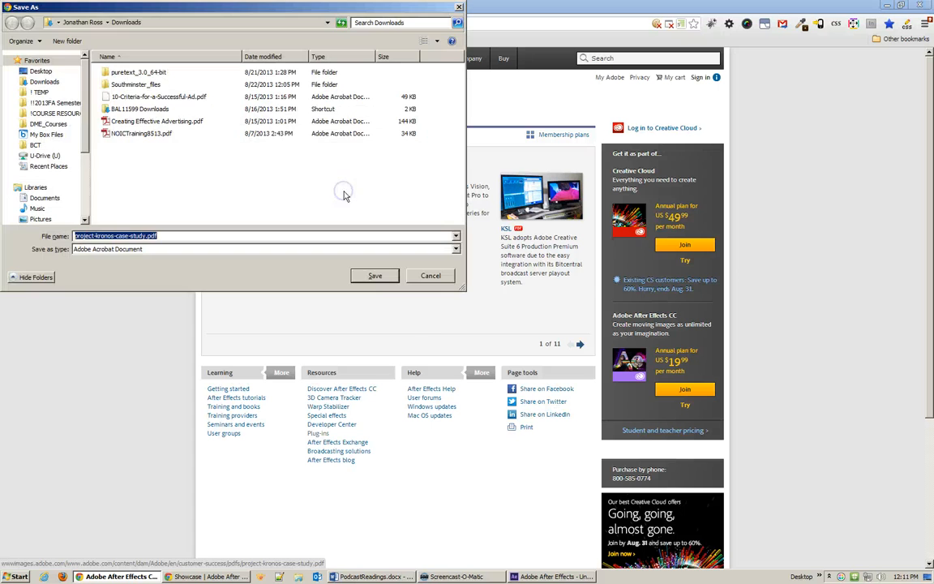
left_click(436, 277)
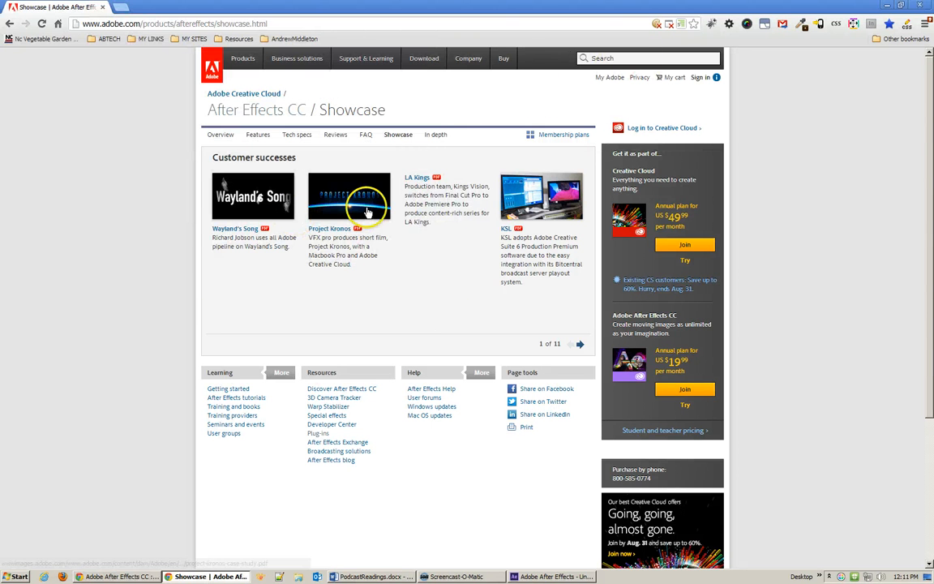
left_click(243, 194)
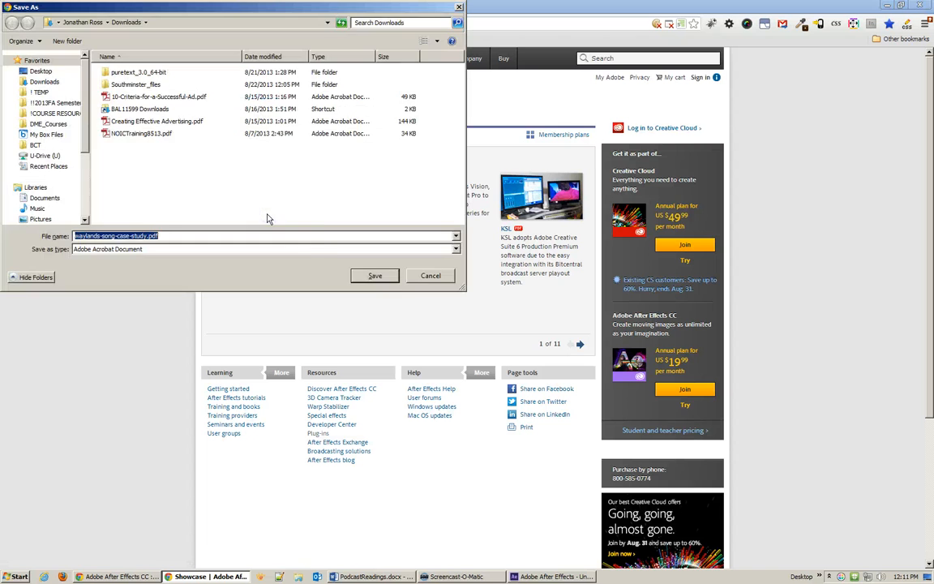
left_click(376, 274)
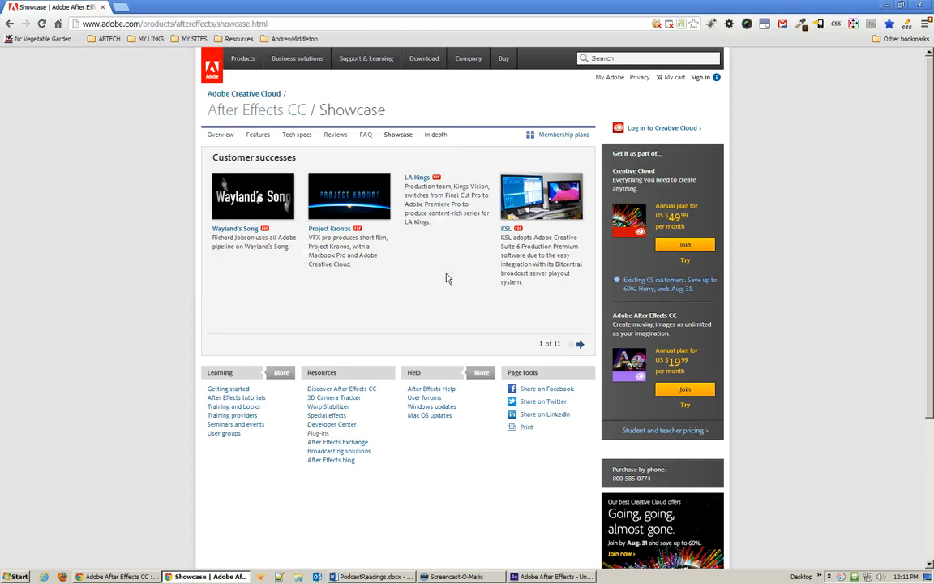
- Switch to Adobe After Effects and open the settings for a new composition
left_click(888, 10)
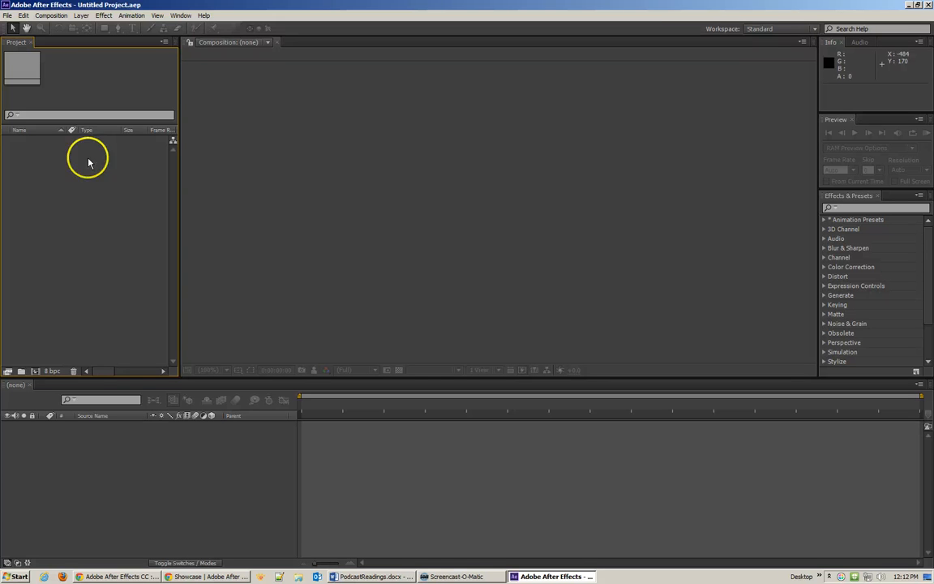
left_click(52, 16)
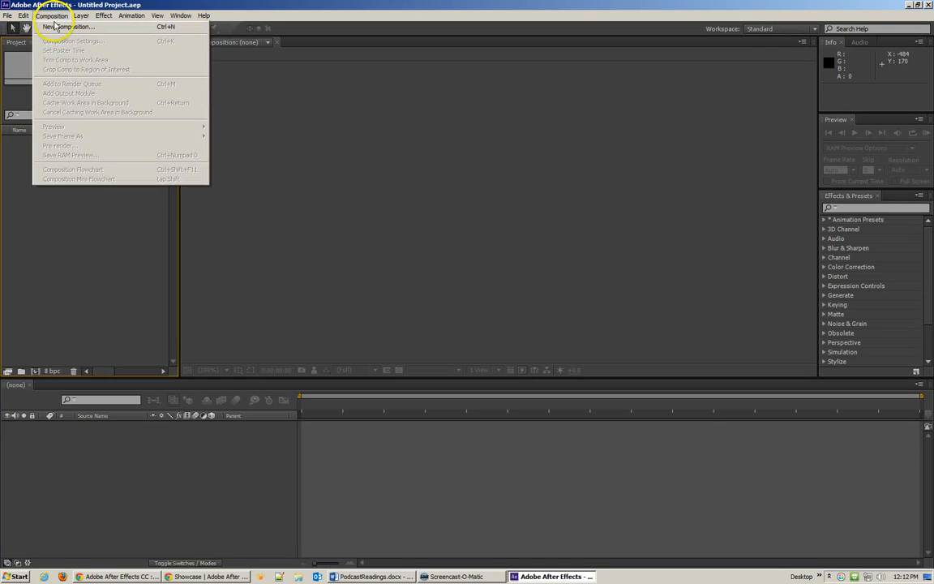
left_click(36, 374)
left_click(36, 375)
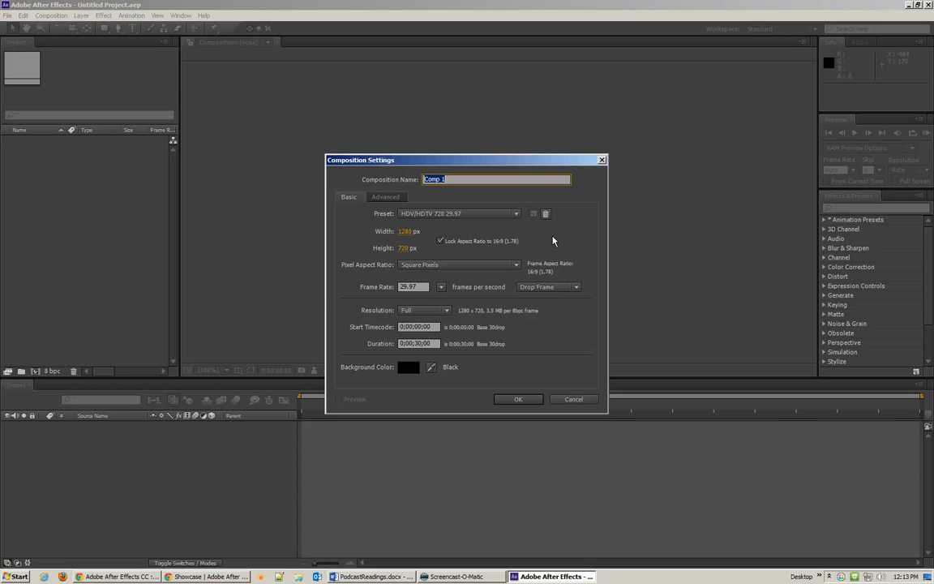
- Choose the HDV/HDTV 720 29.97 preset with Square Pixels and a frame rate of 29.97 for the new composition
left_click(470, 214)
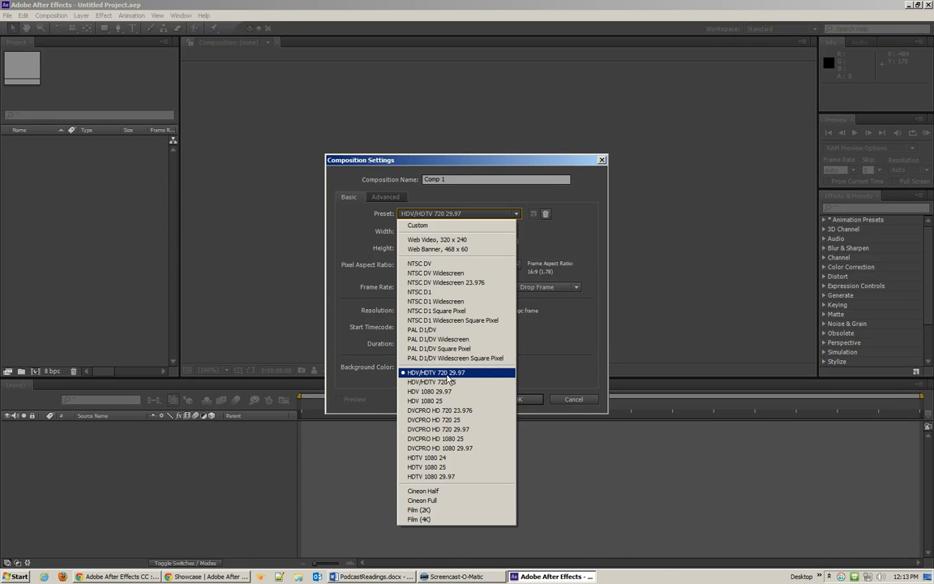
left_click(445, 374)
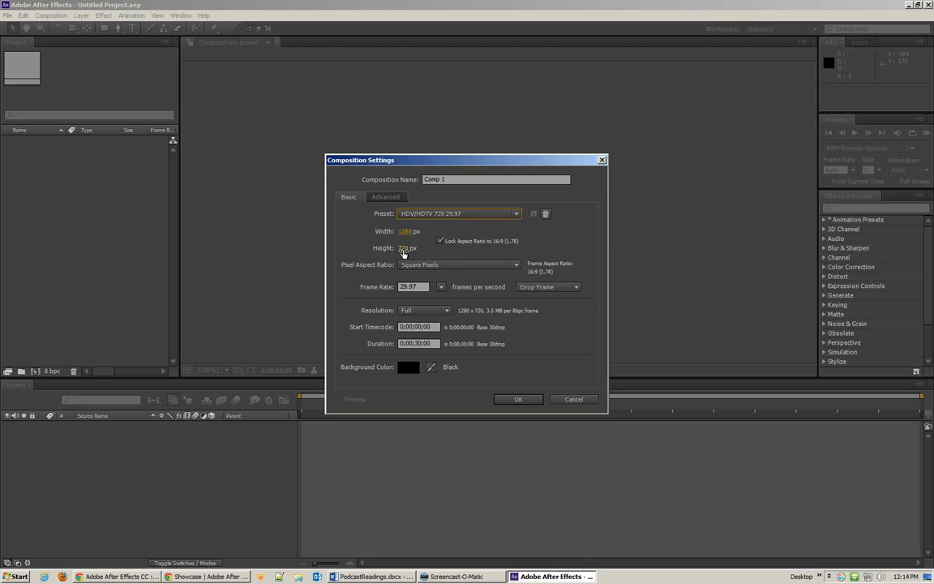
left_click(456, 267)
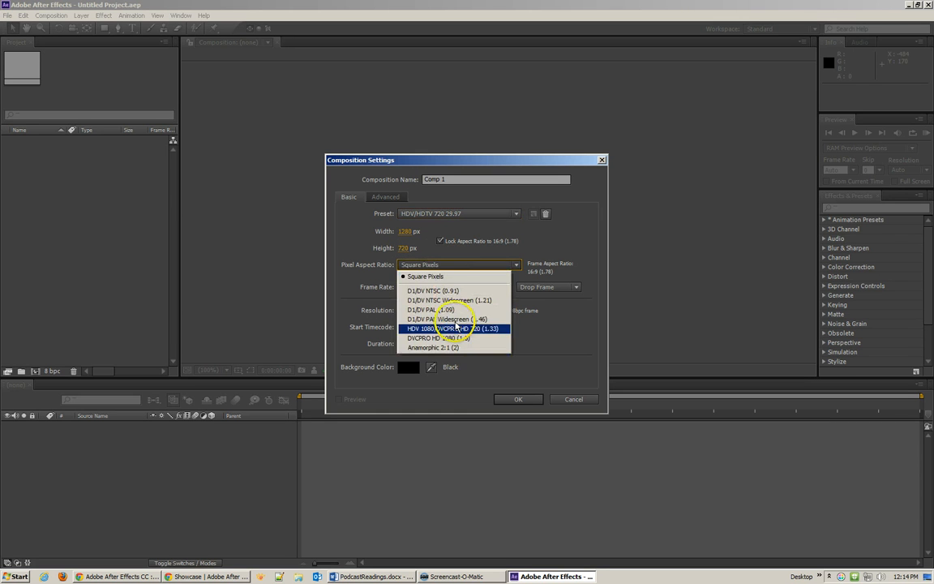
left_click(451, 280)
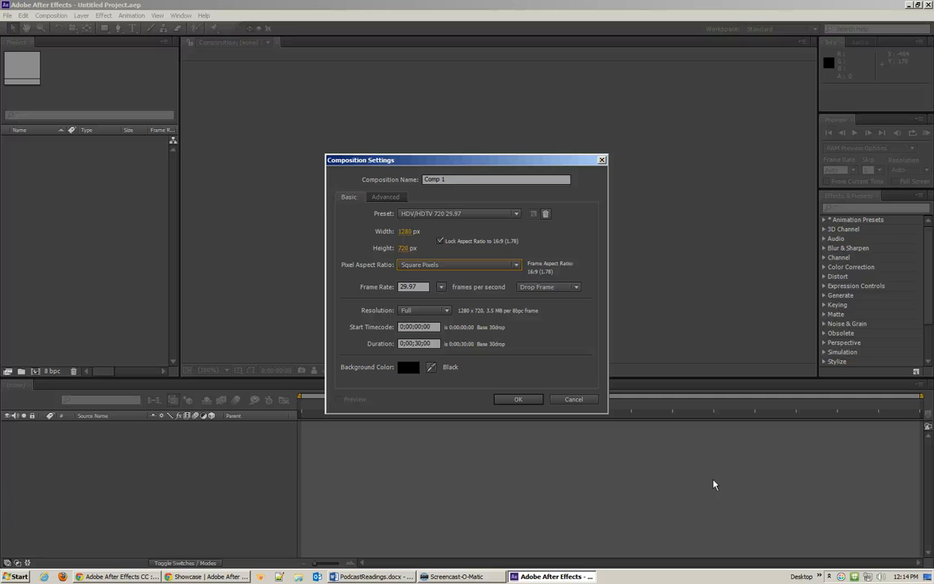
left_click(440, 288)
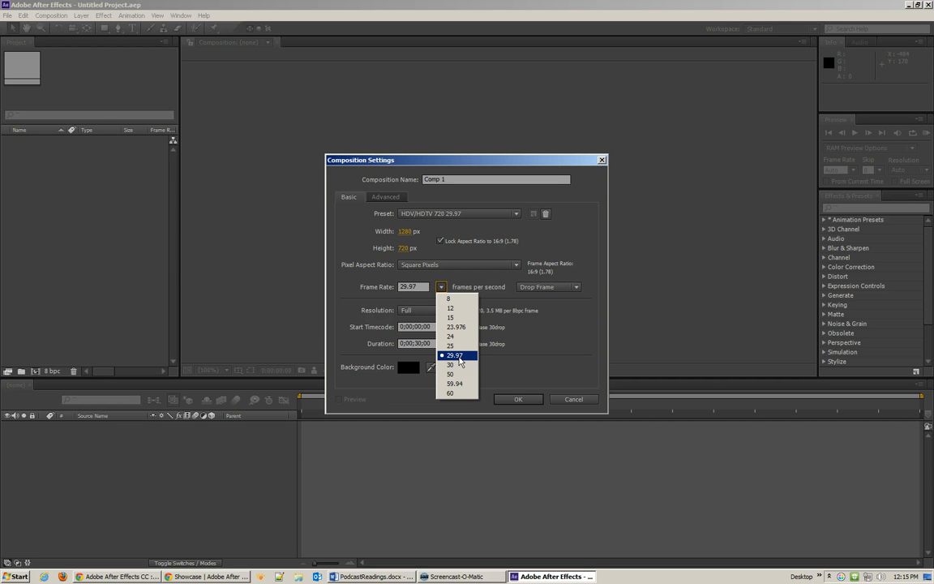
left_click(459, 356)
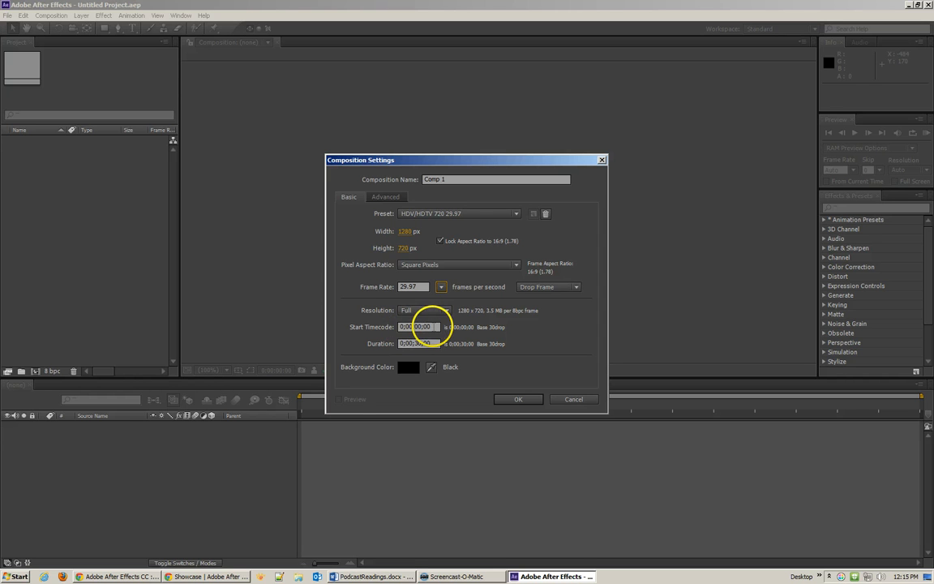
- Set the new composition's duration to 0;00;33;10
left_click_drag(430, 327, 367, 344)
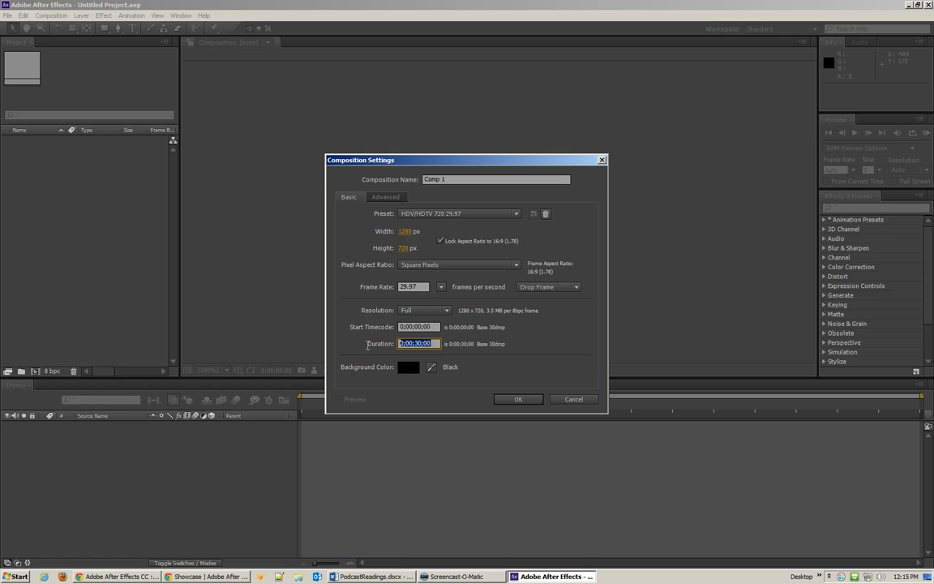
left_click(436, 344)
double_click(428, 343)
double_click(412, 344)
double_click(407, 344)
left_click(437, 345)
left_click(413, 342)
left_click_drag(435, 343, 410, 343)
left_click(436, 344)
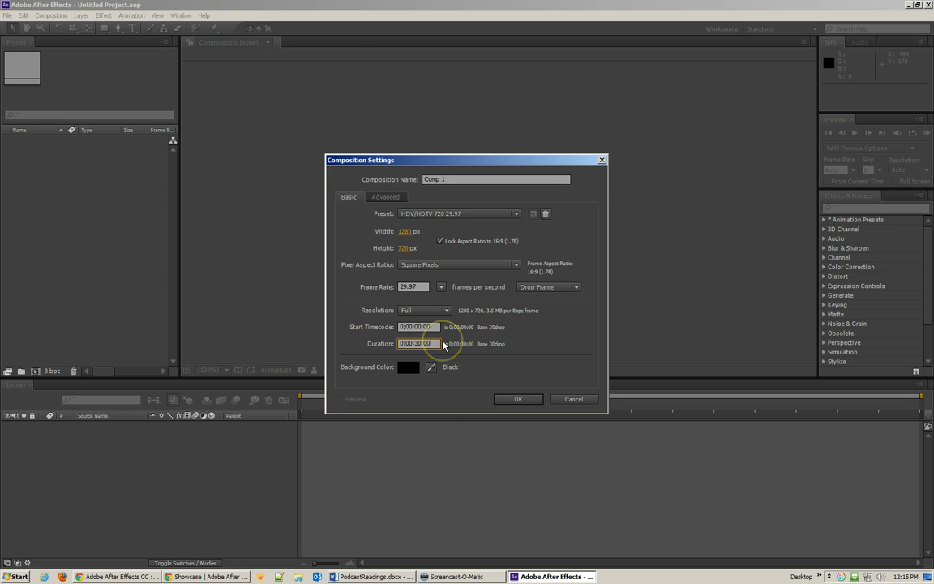
left_click_drag(433, 344, 415, 346)
type("10")
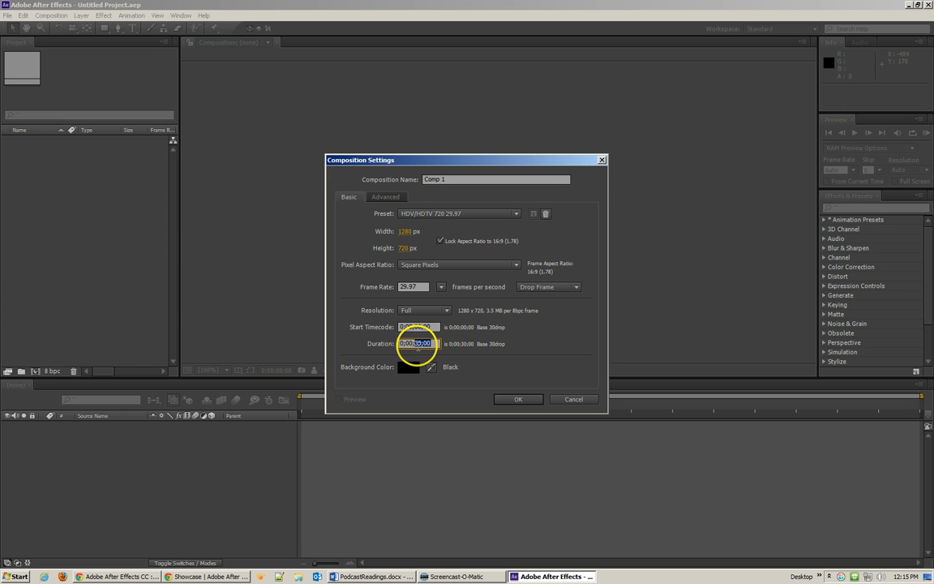
type("00")
- Sample a dark gray from the screen as the composition's background color
left_click(431, 367)
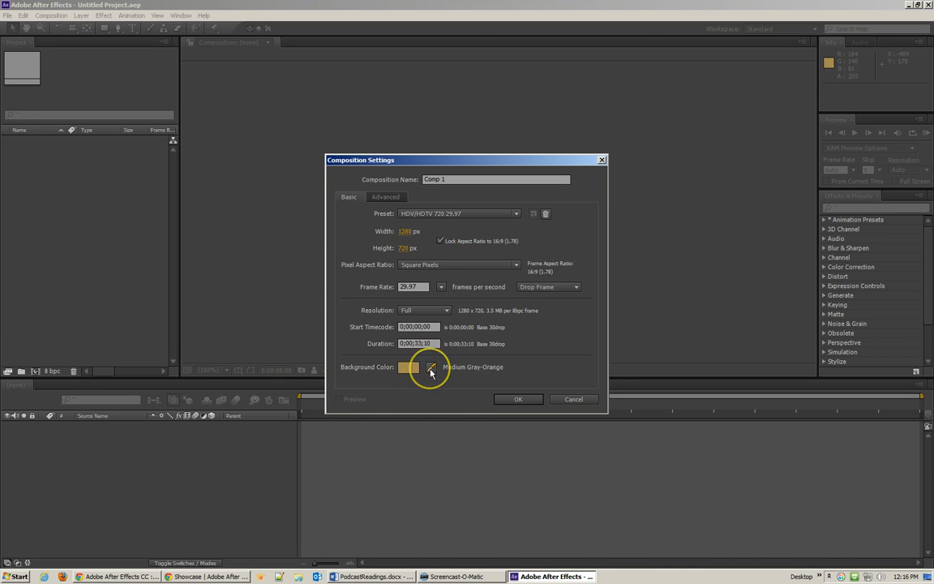
left_click(431, 372)
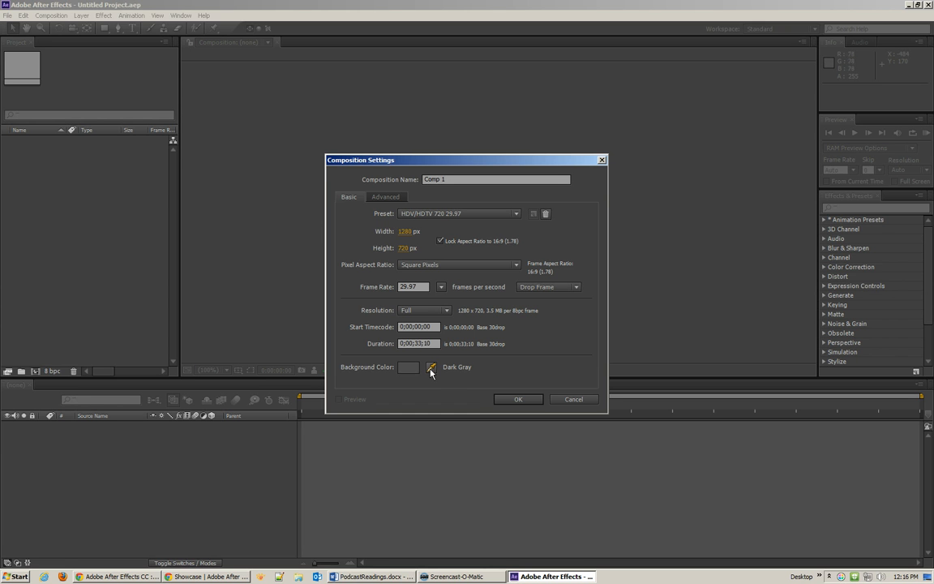
left_click(431, 369)
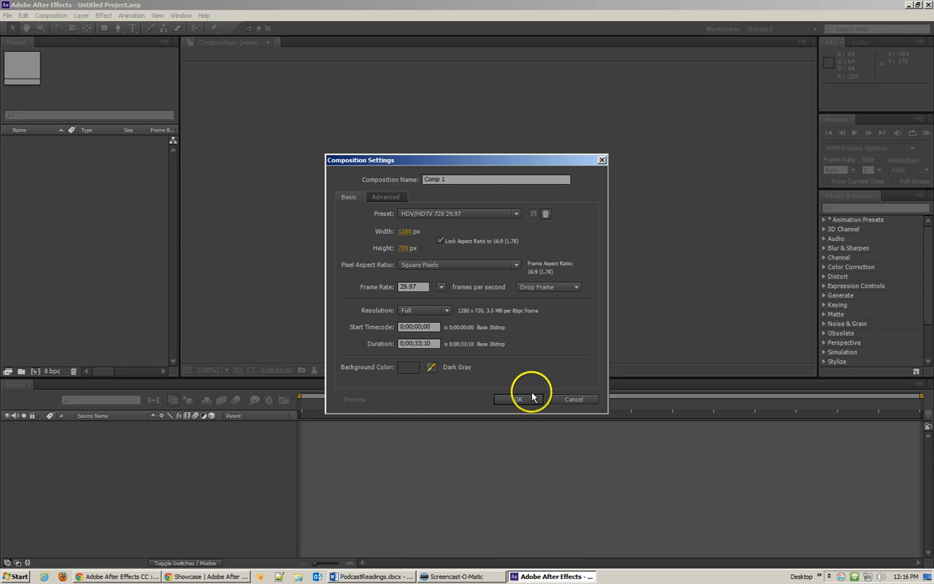
- Set the composition's background color to black (000000)
left_click(413, 370)
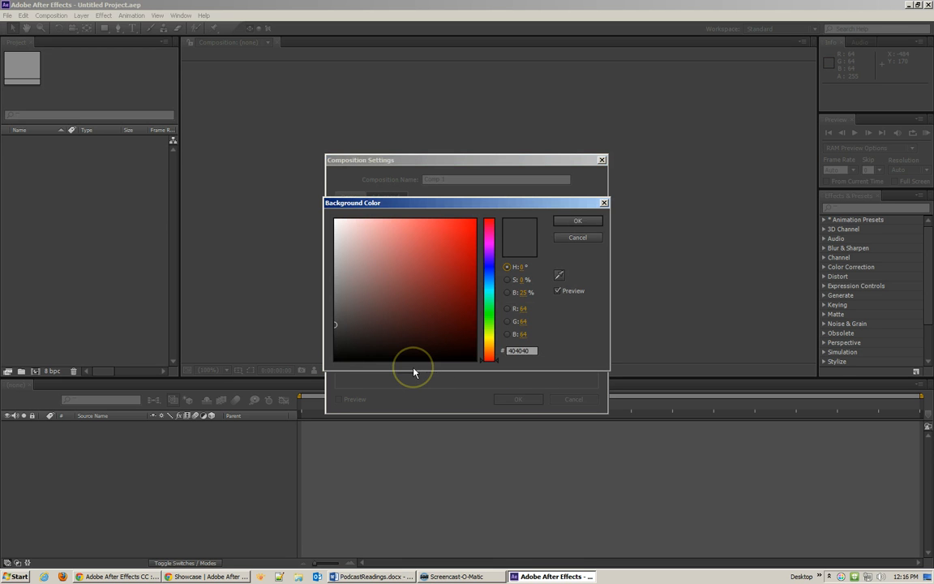
left_click_drag(409, 329, 268, 365)
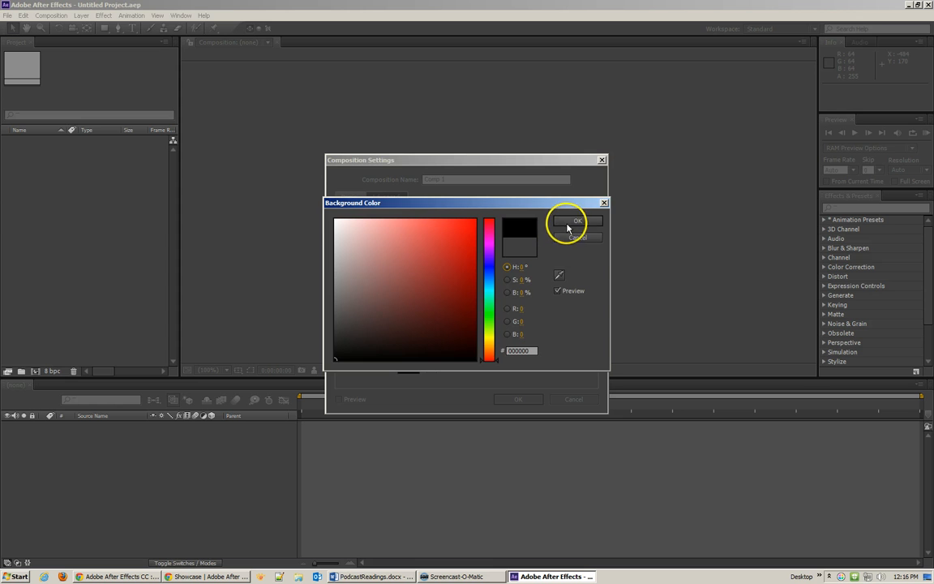
left_click(572, 221)
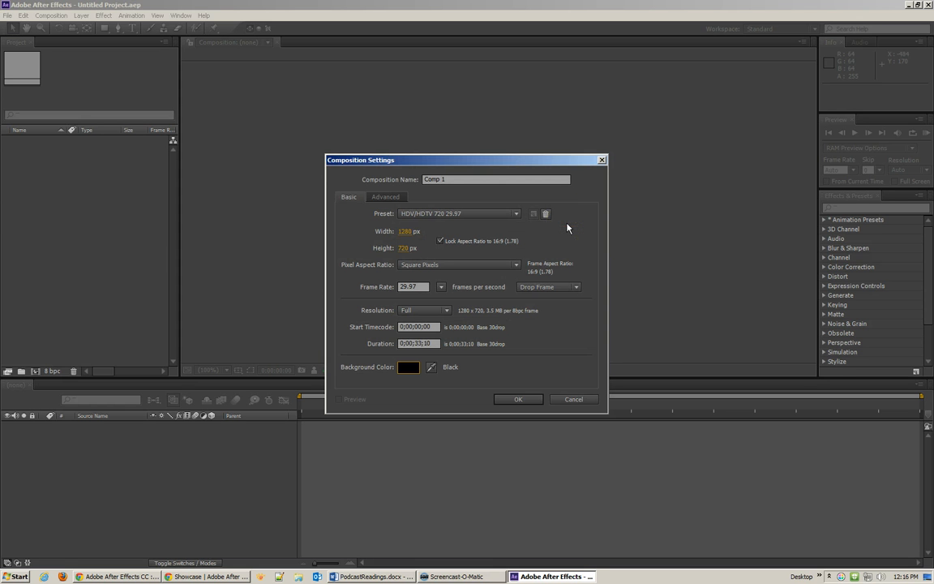
left_click(507, 400)
- Choose Classic 3D as the renderer and create the composition
left_click(378, 200)
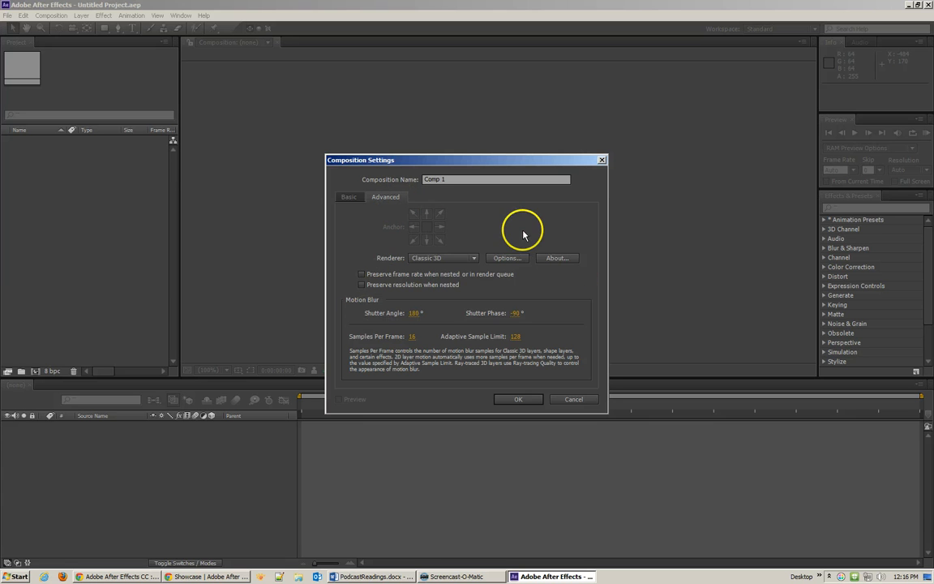
left_click(428, 258)
left_click(427, 269)
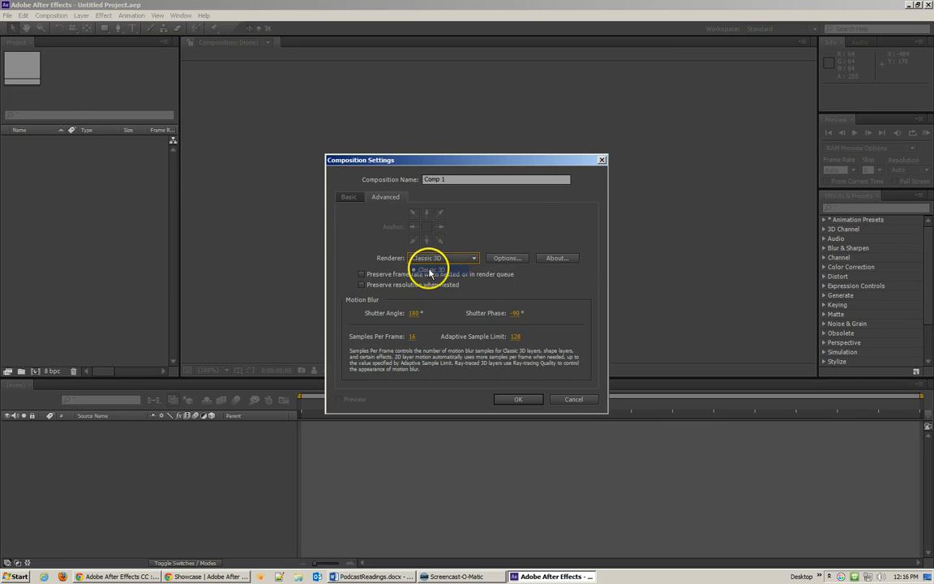
left_click(345, 197)
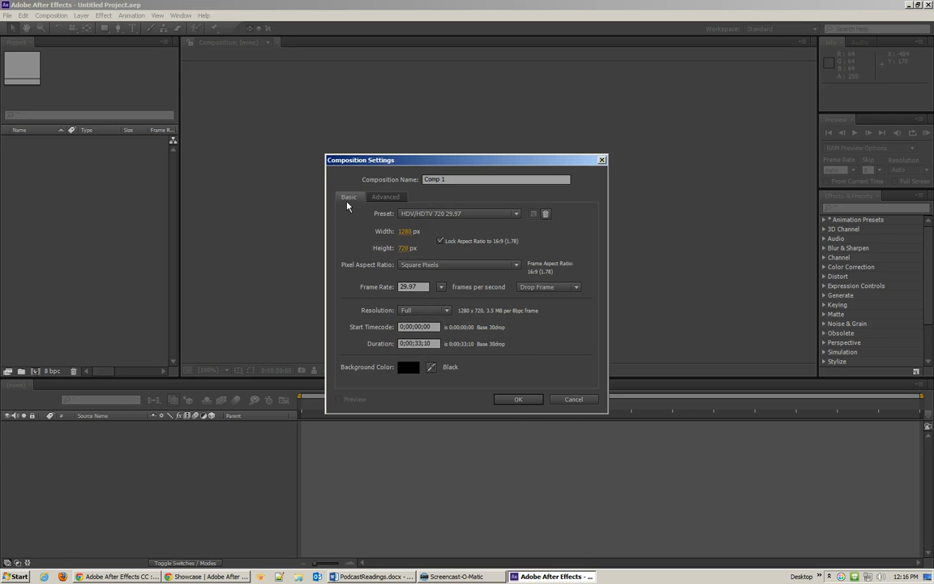
left_click(516, 399)
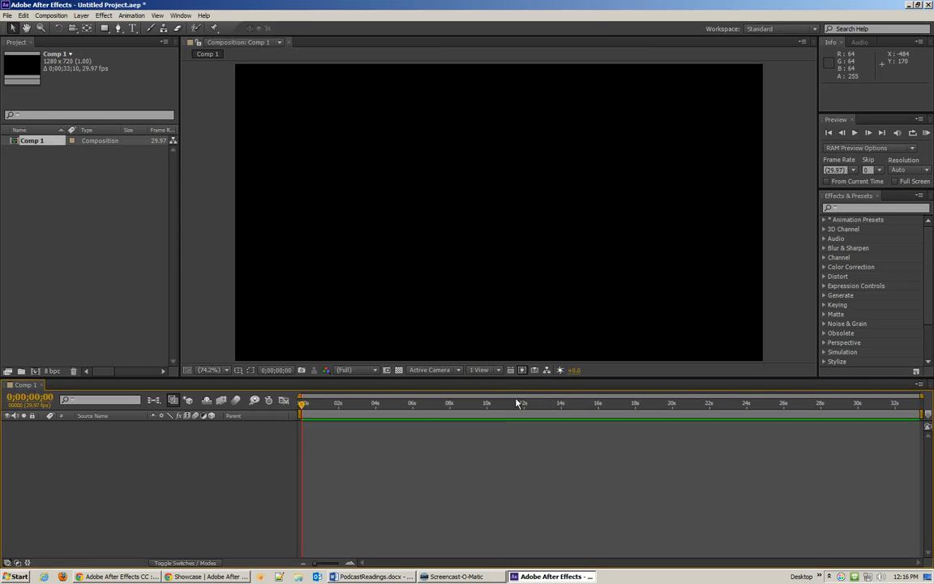
- Examine the new composition in the project's item list, the composition viewer and the timeline
left_click(510, 203)
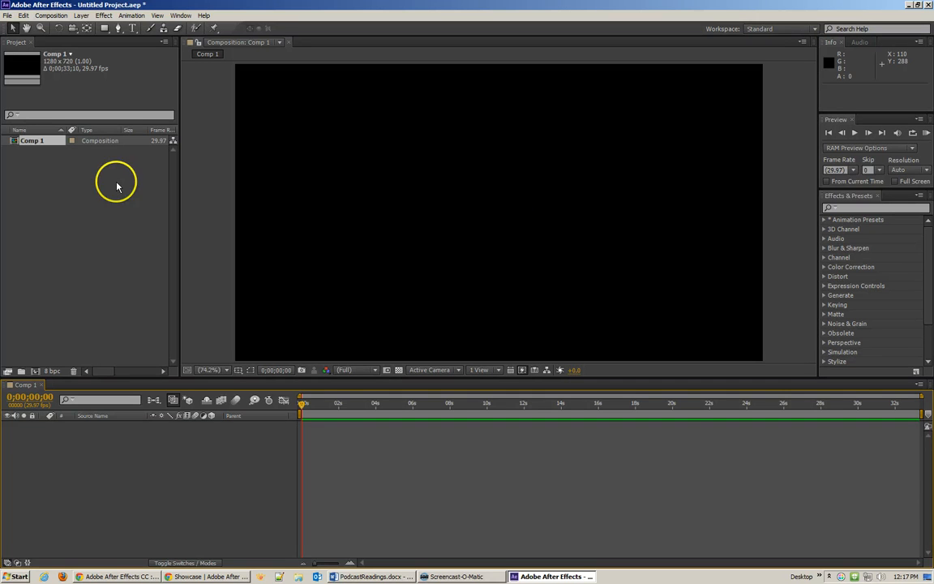
left_click(50, 140)
left_click(25, 142)
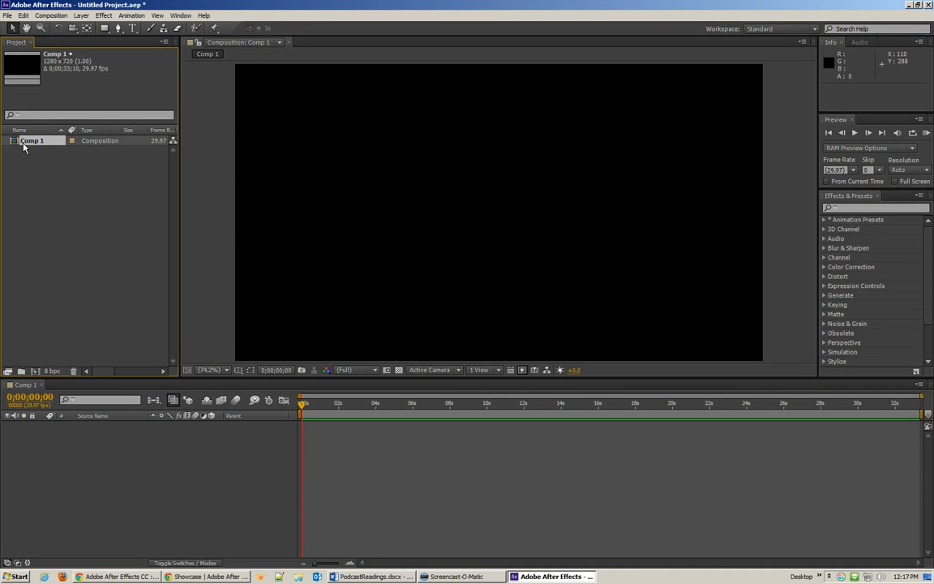
left_click(24, 196)
left_click(449, 125)
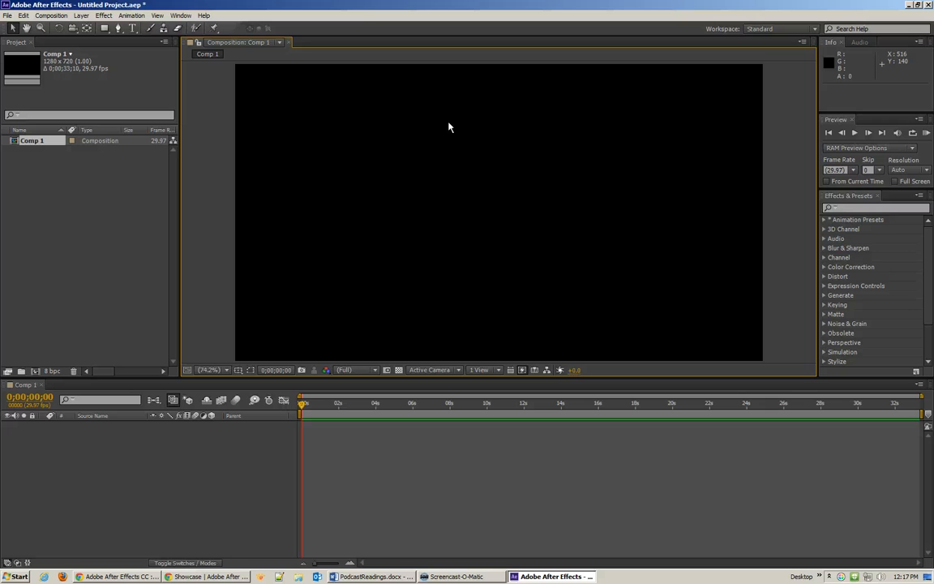
left_click(180, 465)
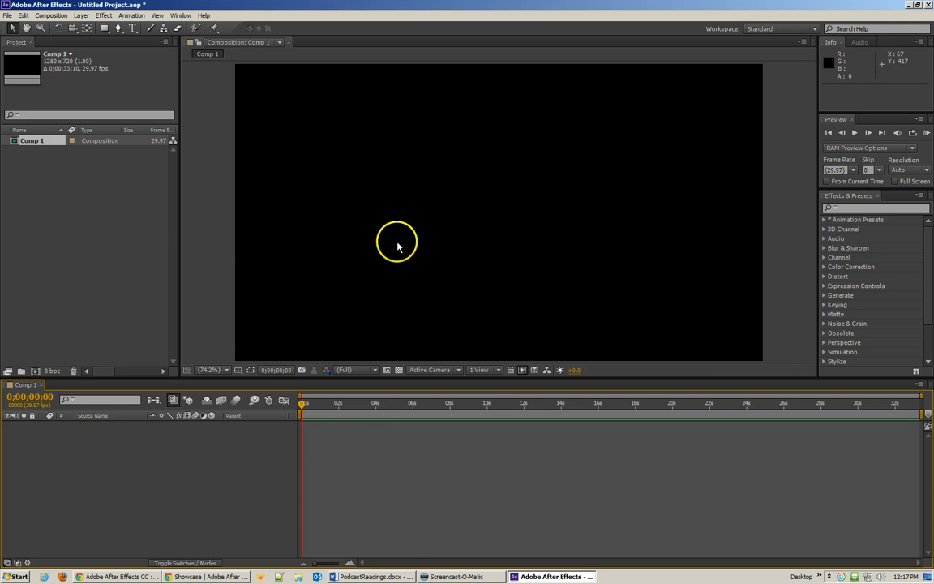
left_click(38, 239)
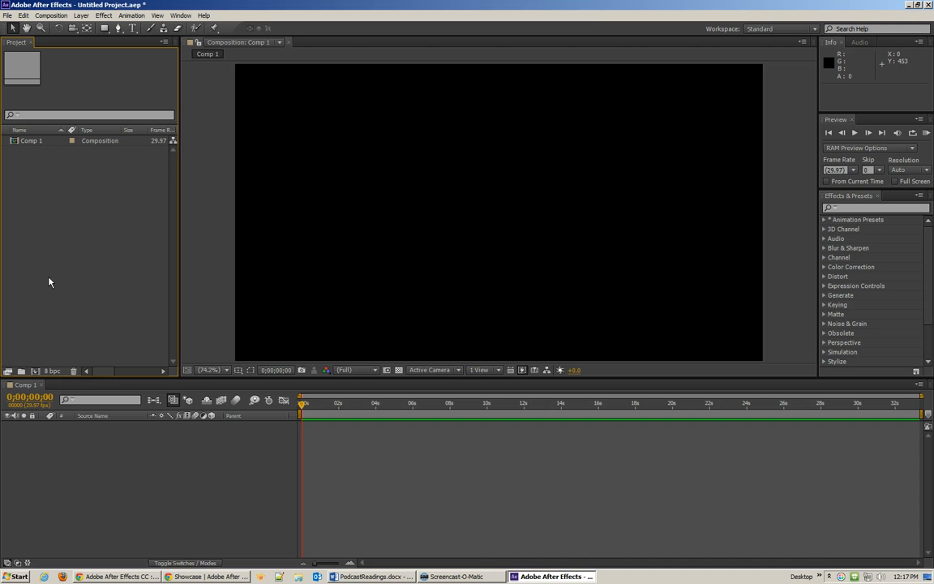
left_click(47, 255)
left_click(491, 248)
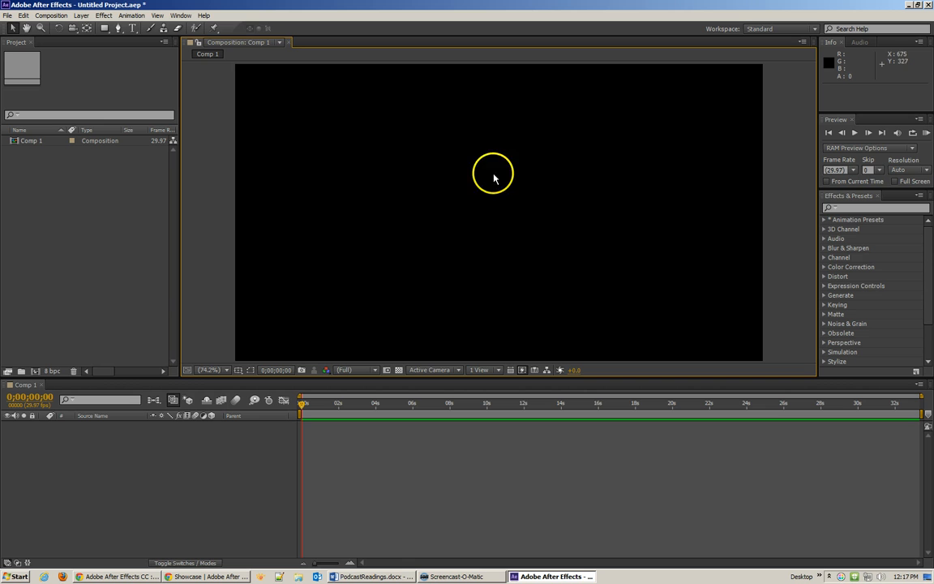
- Examine the available shape, text and painting tools, including the Rectangle, Brush, Clone Stamp and Eraser tools
left_click(490, 243)
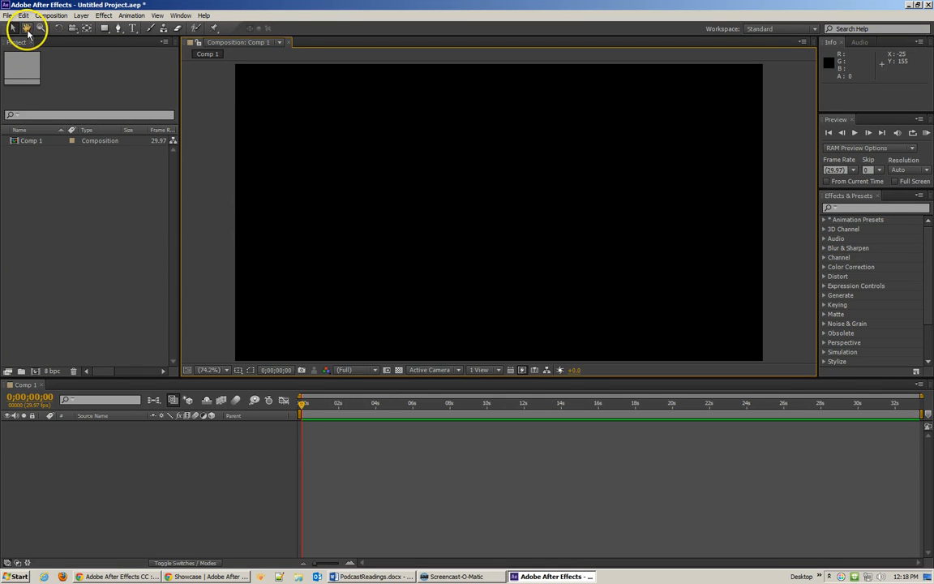
left_click(109, 33)
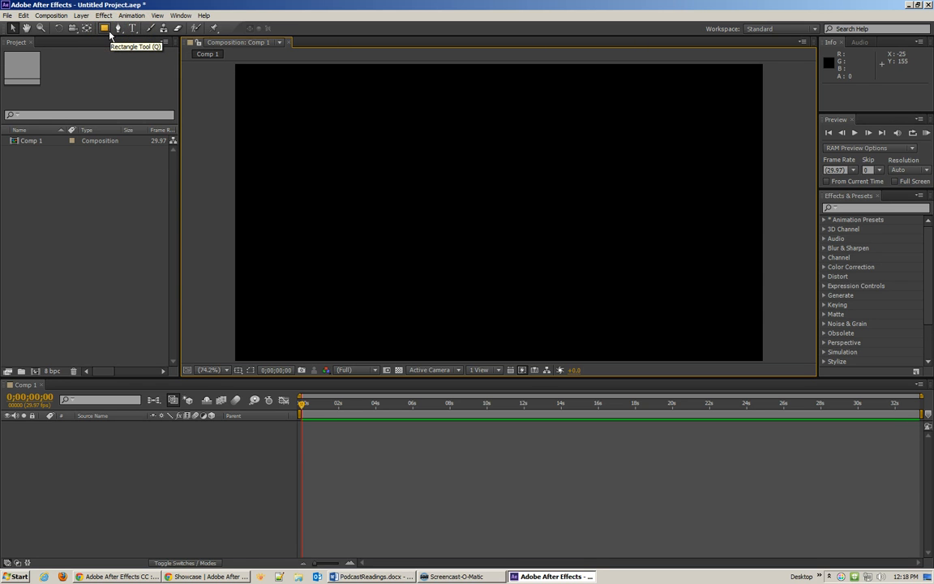
left_click(153, 31)
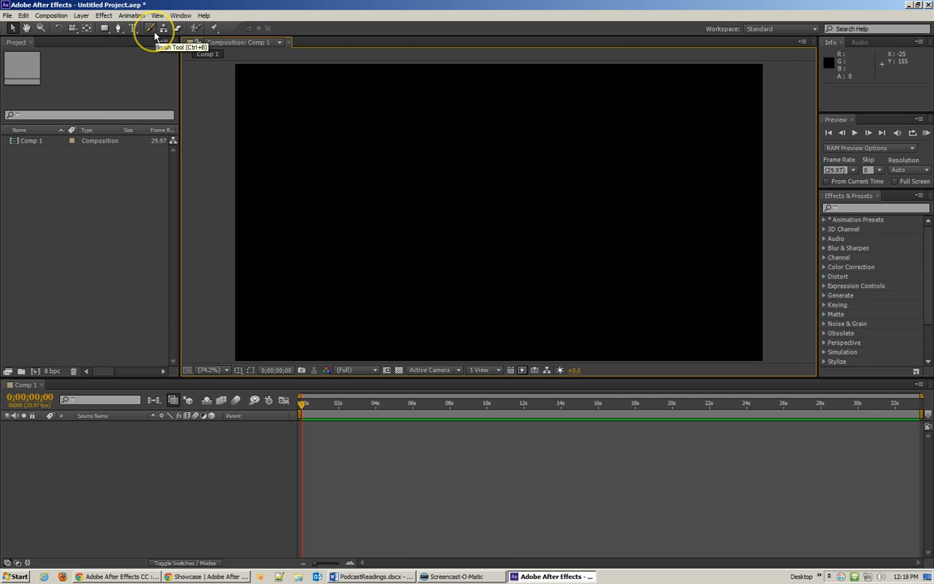
left_click(163, 31)
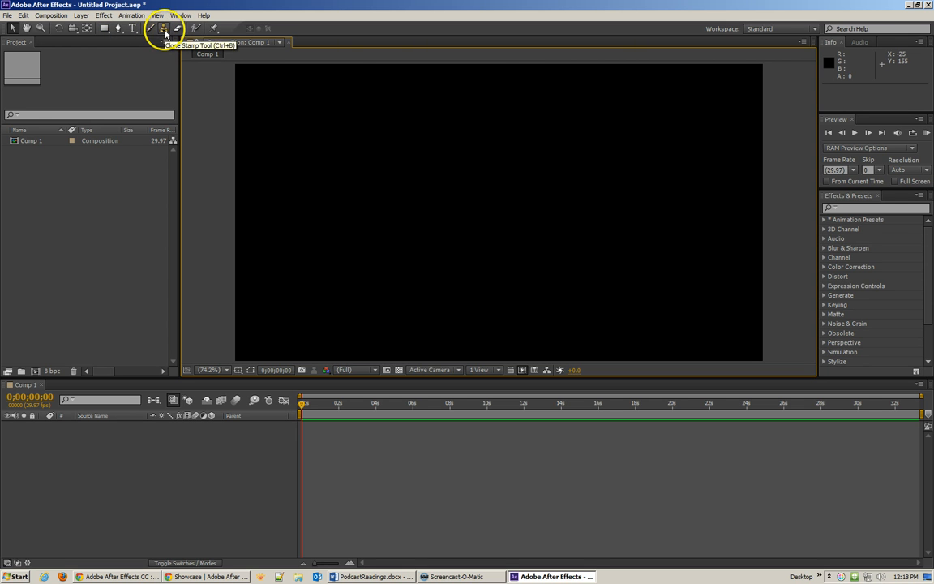
left_click(175, 34)
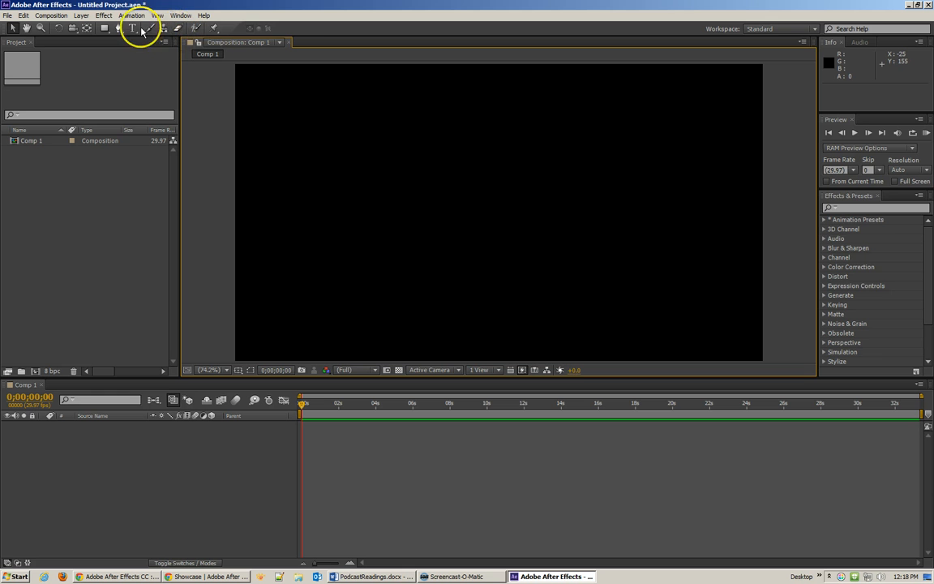
- Try to paint directly on the empty composition with the Brush tool
left_click(153, 32)
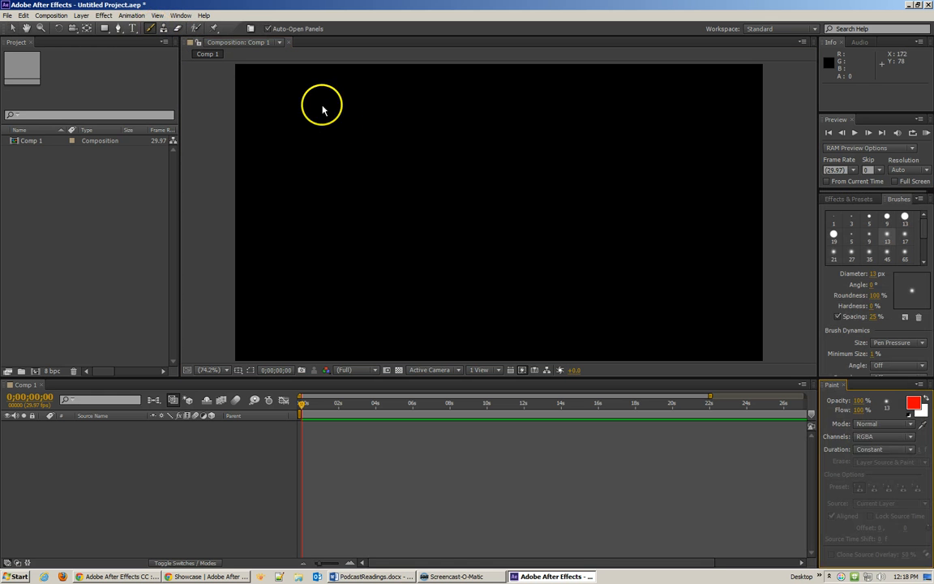
left_click(339, 220)
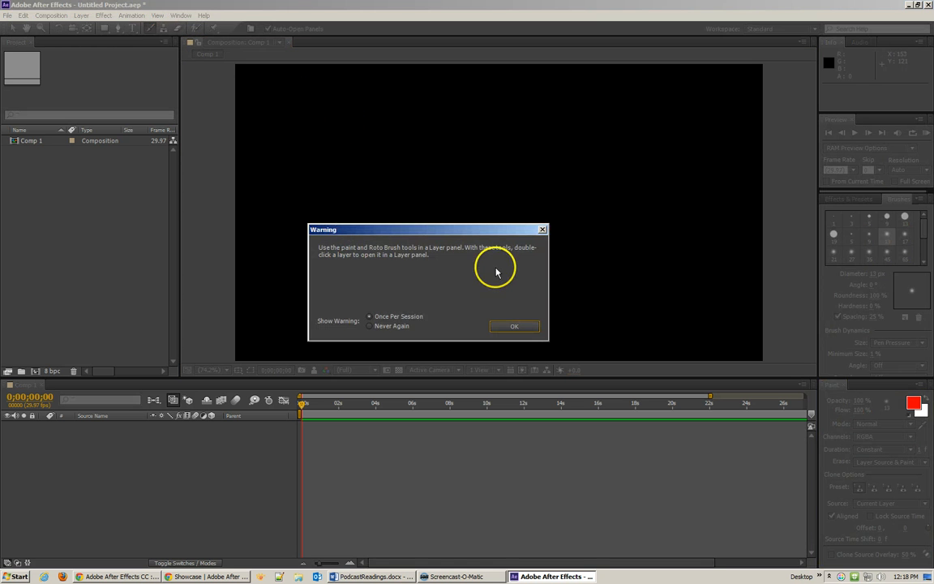
left_click(517, 325)
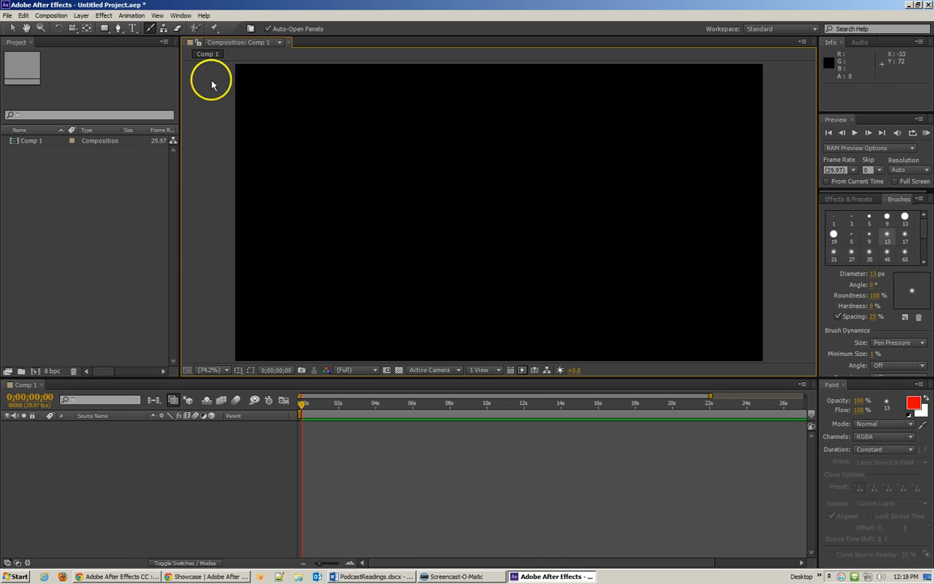
- Switch the active shape tool from Rectangle to Rounded Rectangle
left_click(104, 29)
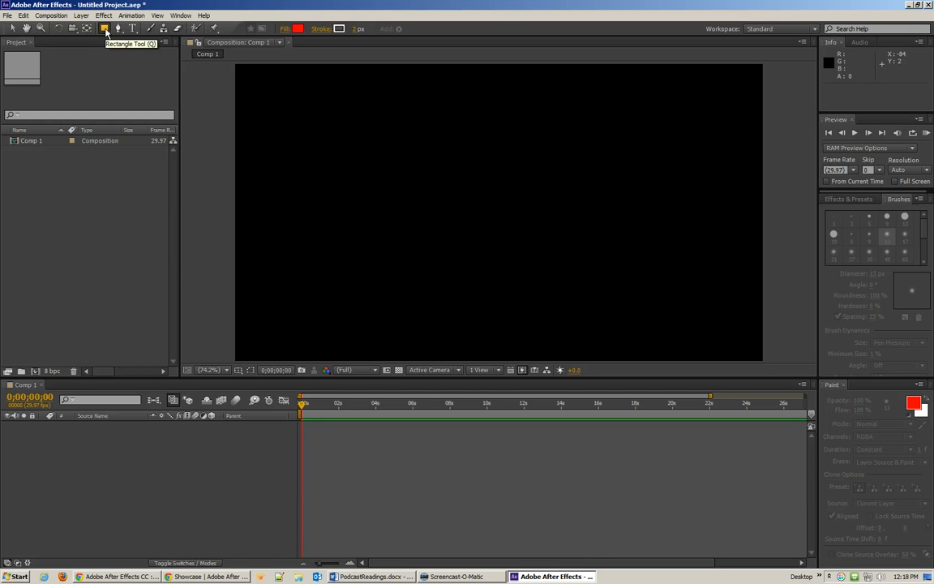
left_click(106, 33)
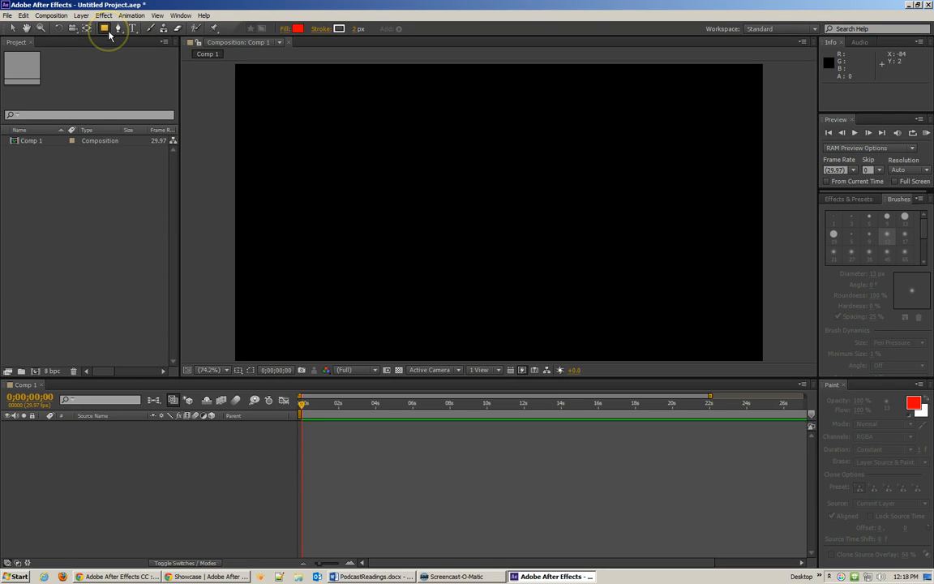
key("q")
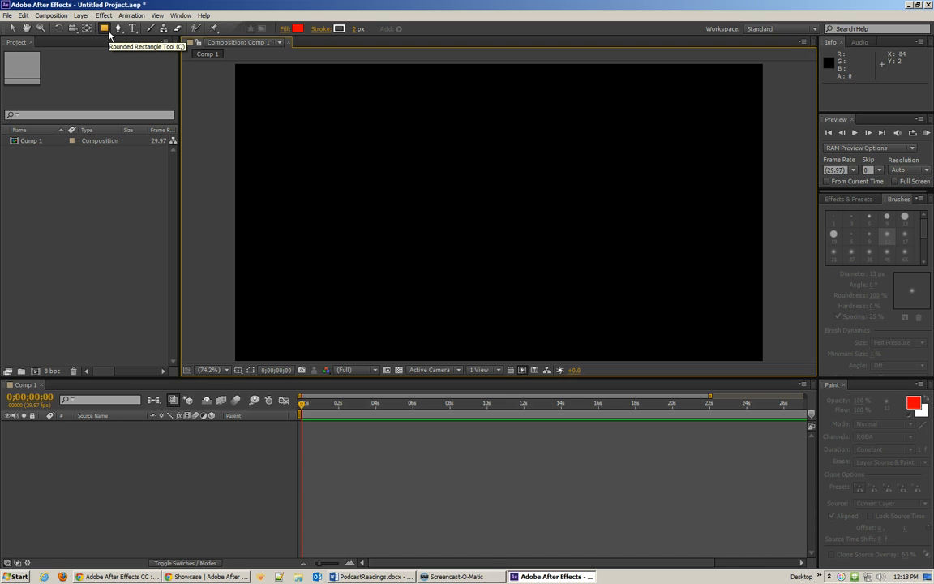
- Create a rounded rectangle that fills the whole composition and delete it together with its shape layer
double_click(105, 29)
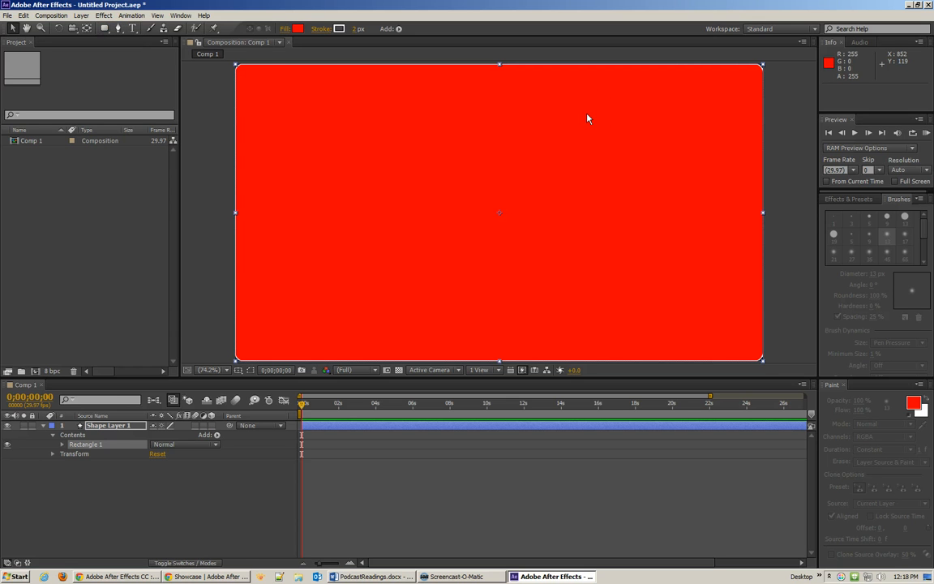
left_click(106, 30)
key("Delete")
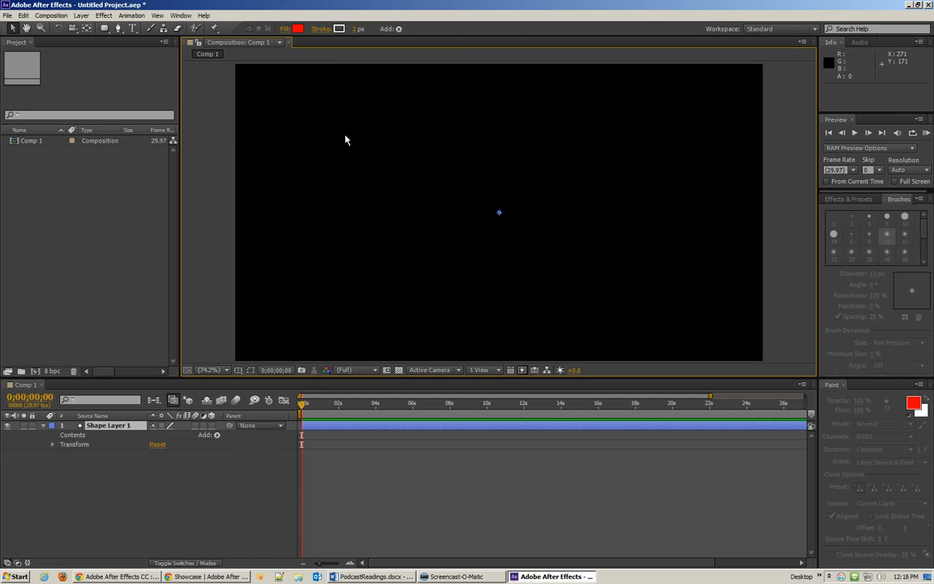
left_click(106, 428)
key("Delete")
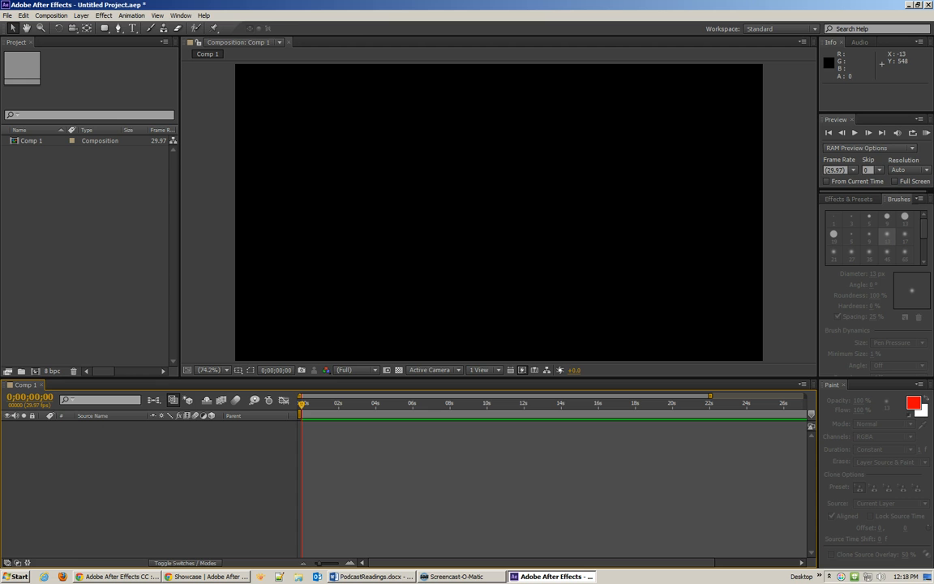
- Draw a rounded rectangle about 398 x 235 px in the composition's upper-left area and set its fill color to A86969
left_click(100, 28)
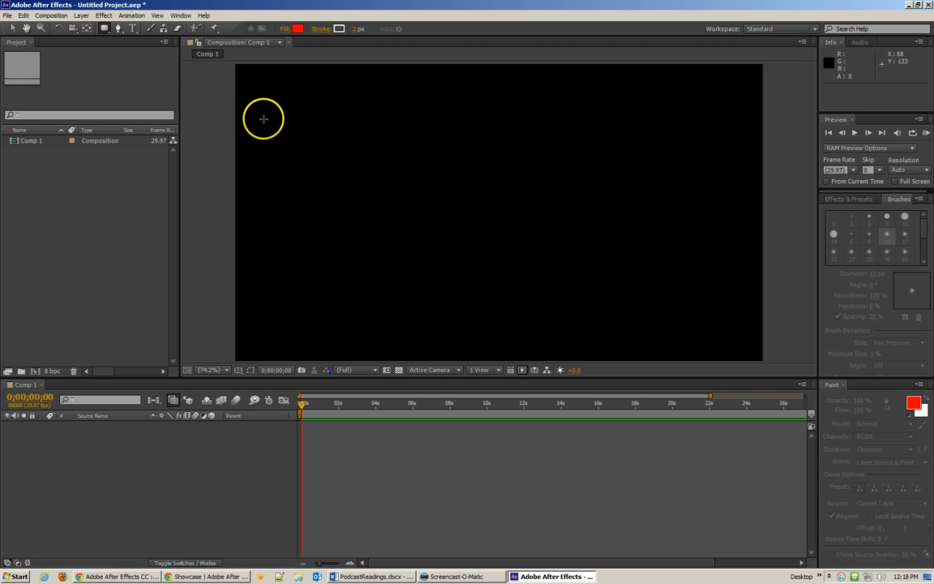
left_click_drag(264, 119, 427, 214)
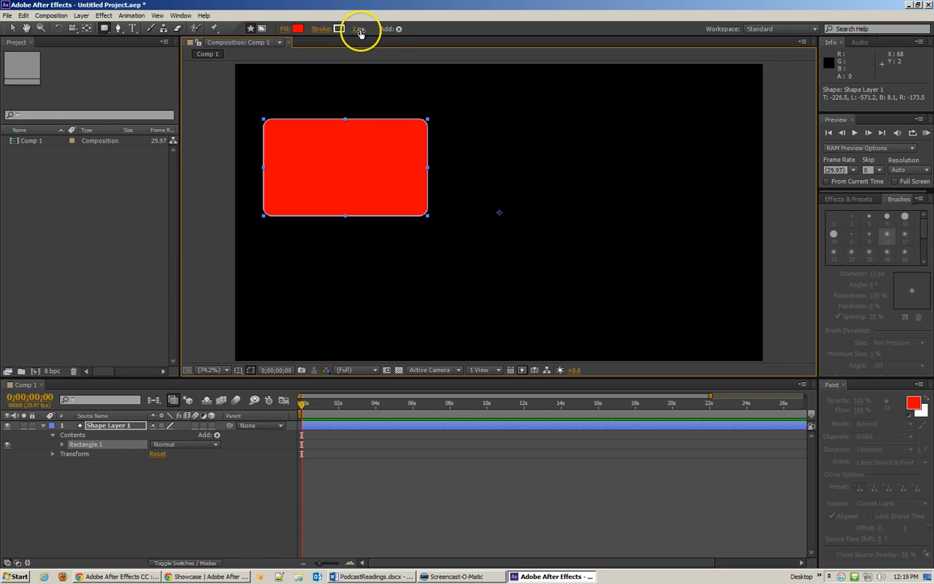
left_click(298, 29)
left_click(385, 265)
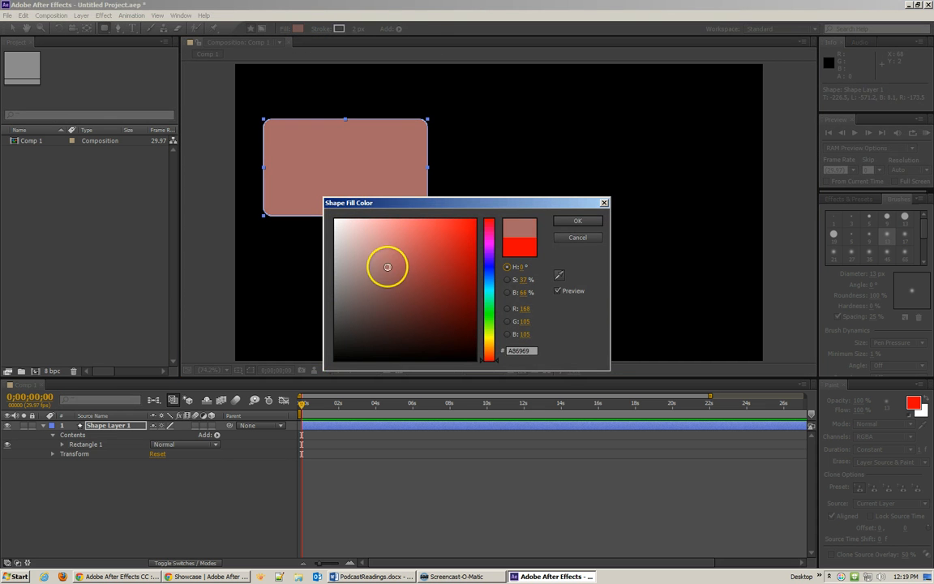
left_click(571, 219)
- Accept white (FFFFFF) as the rectangle's stroke color and set the stroke width to 12 px
left_click(339, 29)
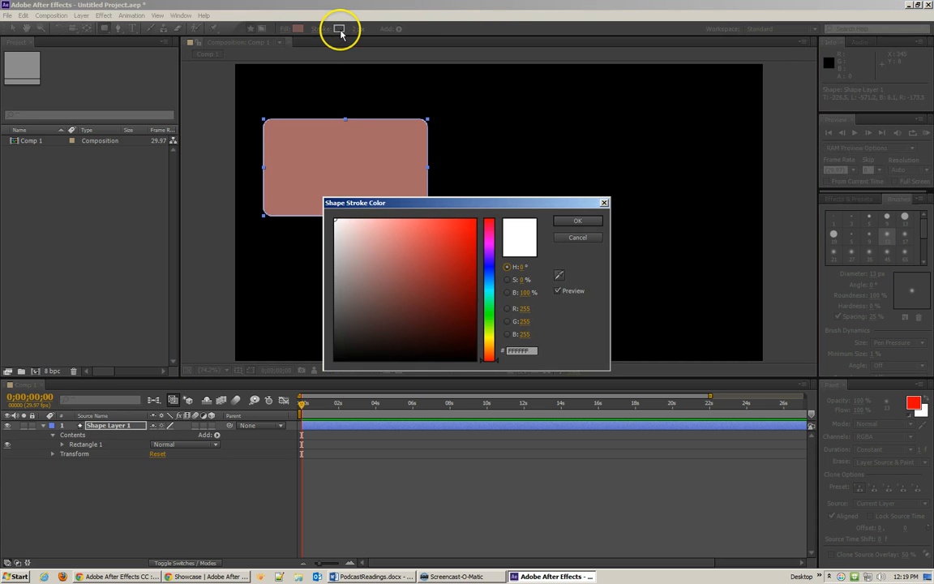
left_click(577, 221)
left_click_drag(355, 34, 360, 34)
- Add a Rectangle path inside the rounded rectangle and inspect both paths in the layer's contents
left_click(400, 30)
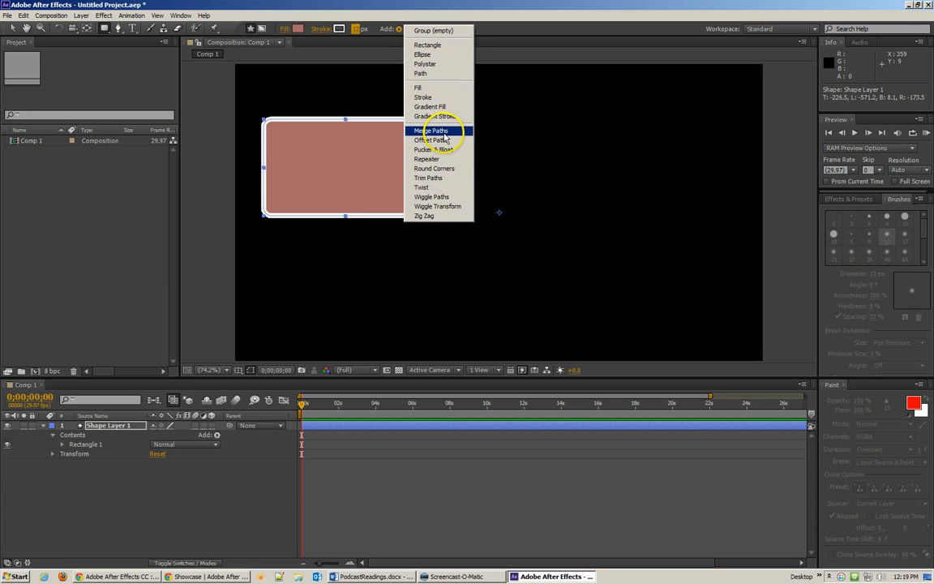
left_click(428, 44)
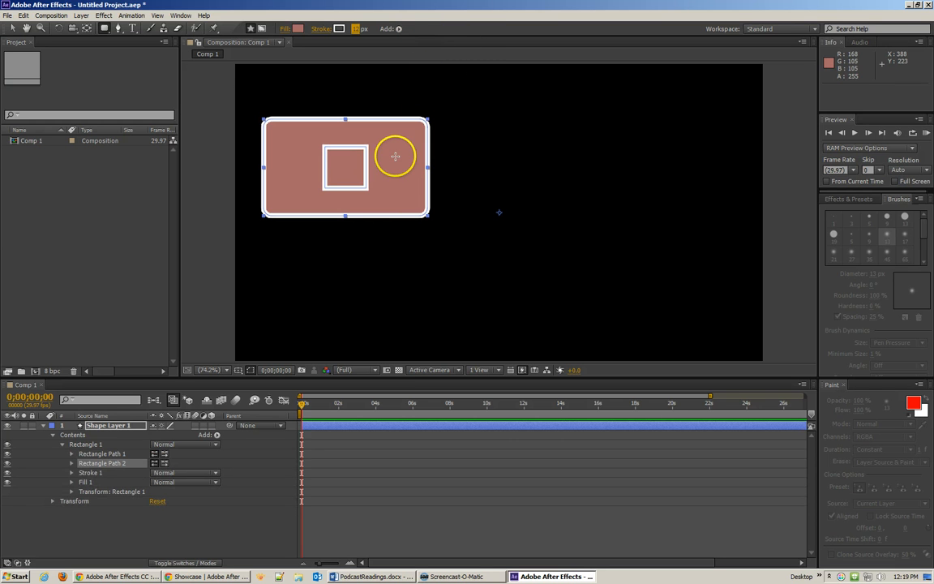
left_click(113, 465)
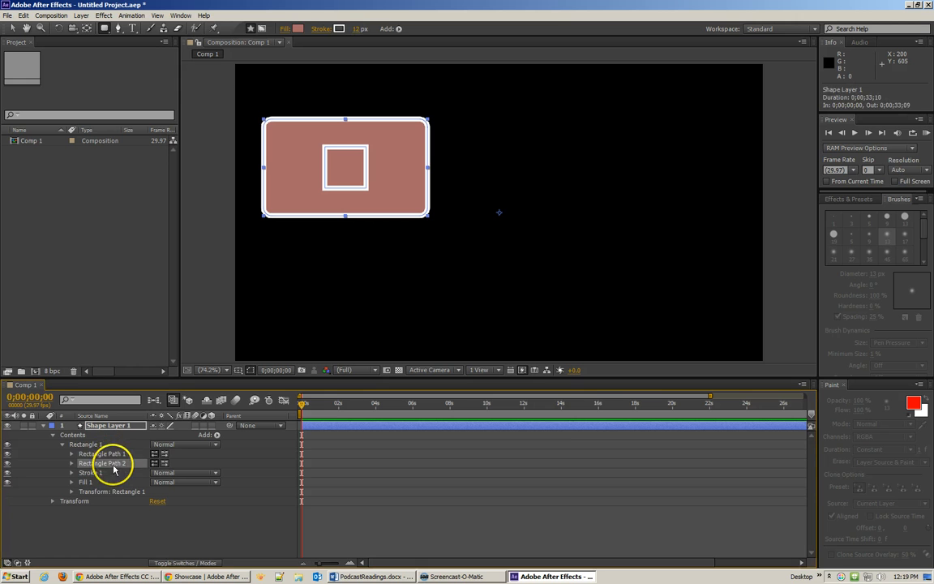
left_click(105, 454)
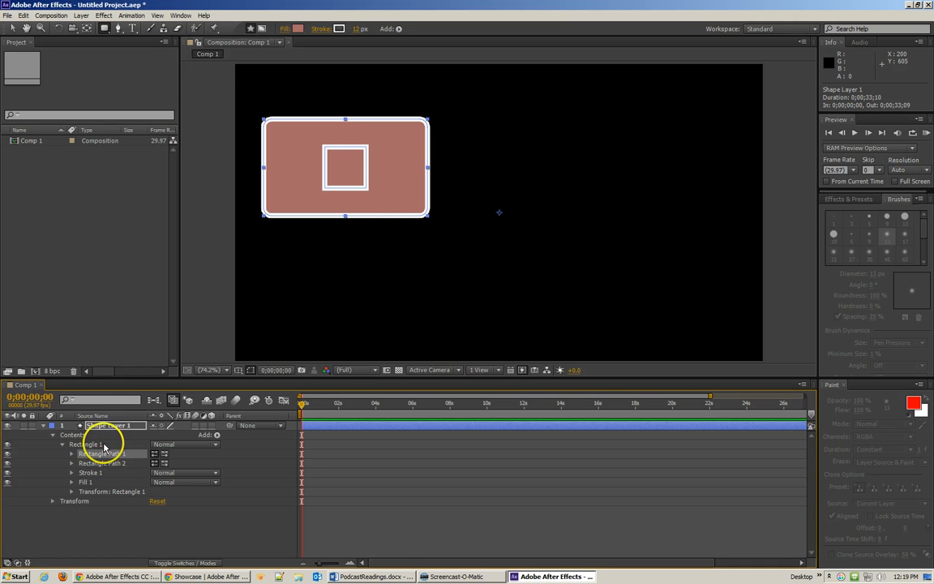
- Draw a second rounded rectangle about 465 x 268 px on the same shape layer, in the right half of the composition
left_click(110, 425)
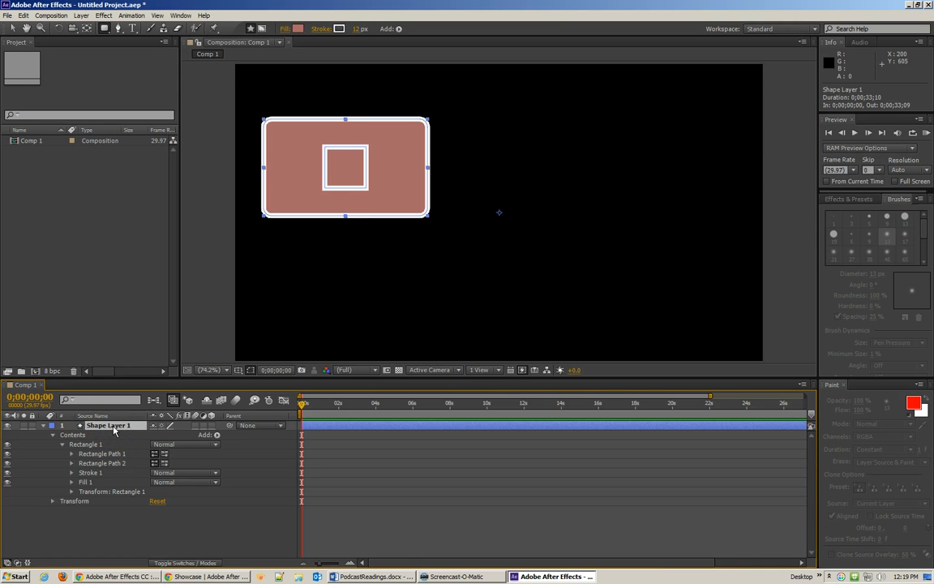
left_click(276, 204)
left_click(103, 32)
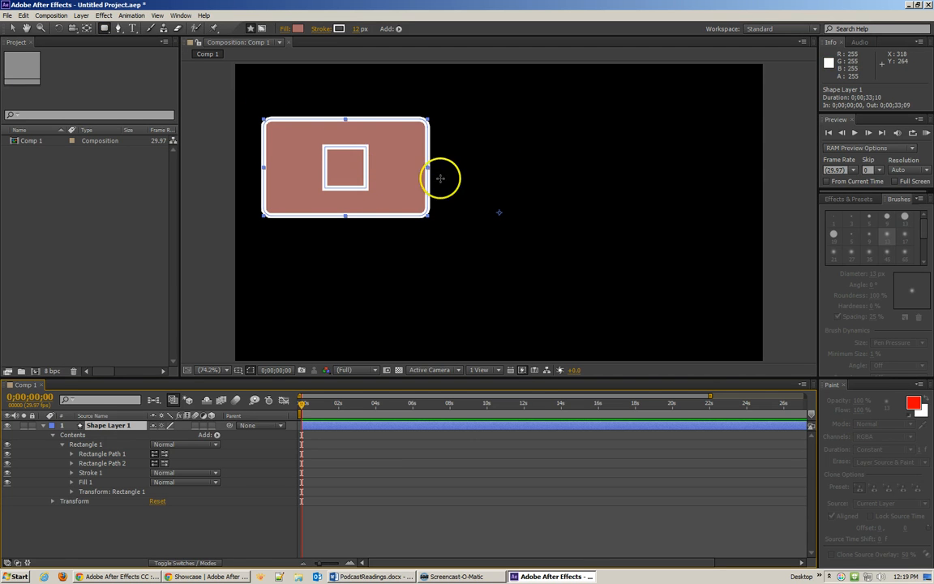
left_click(503, 169)
left_click_drag(503, 168, 694, 279)
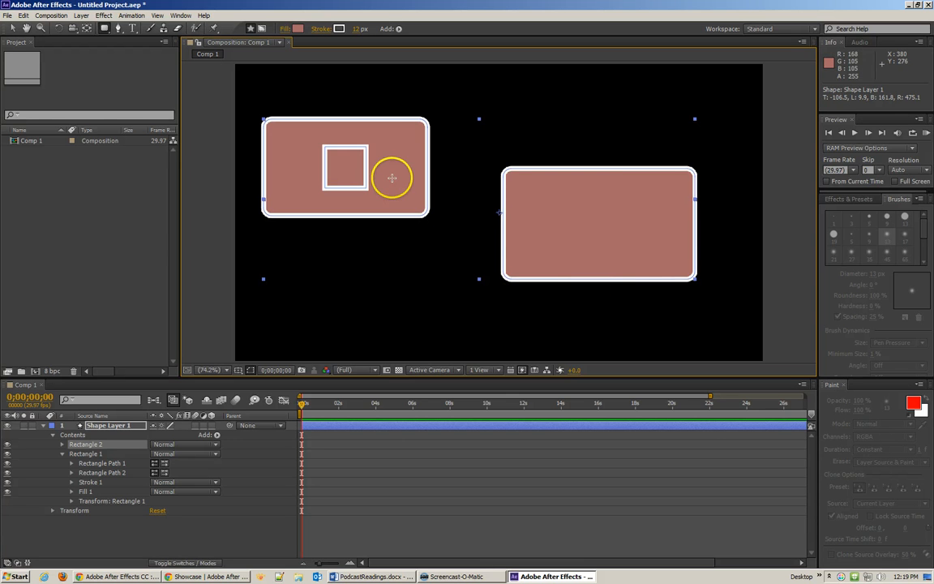
- Examine how the two rectangles and the added path are grouped within the shape layer by selecting each one
left_click(13, 30)
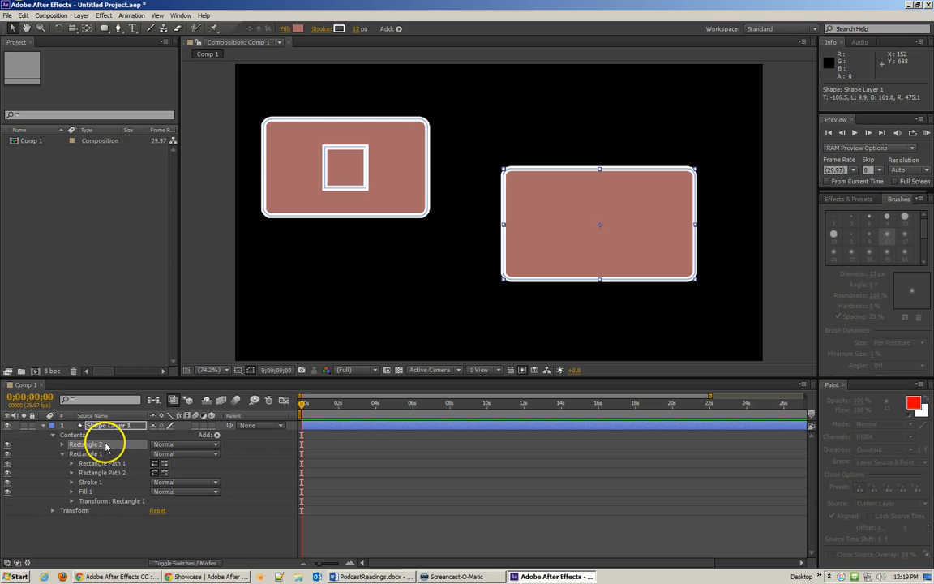
left_click(402, 187)
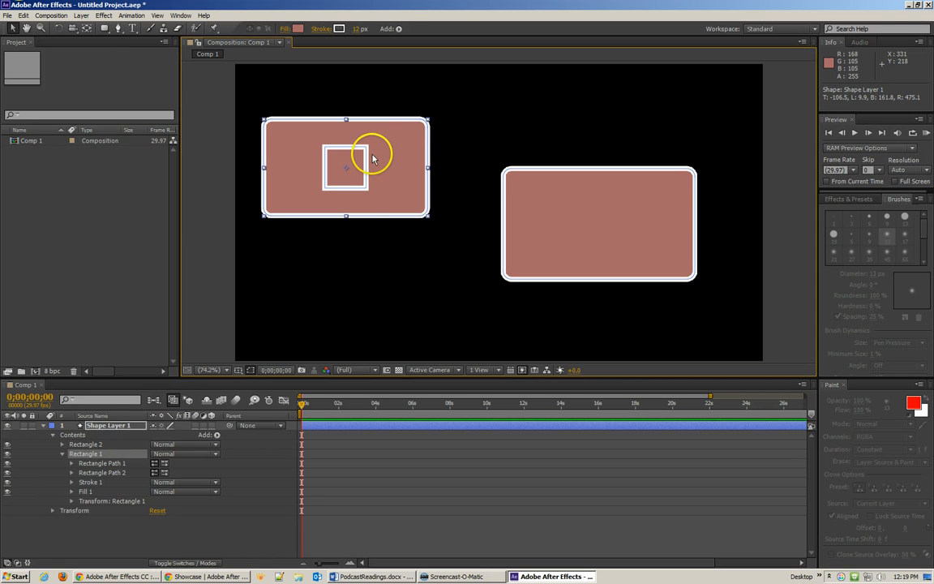
left_click(398, 28)
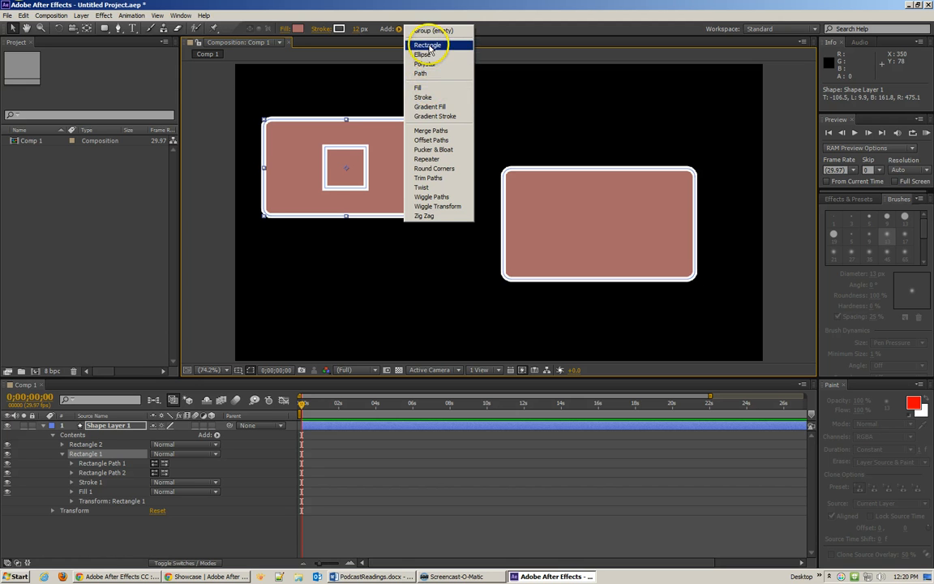
left_click(370, 157)
left_click(91, 453)
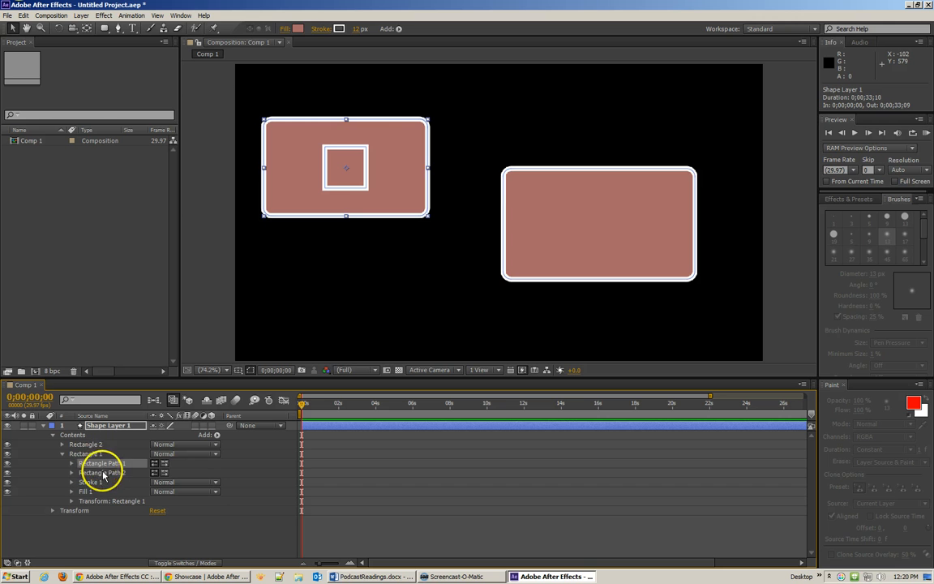
left_click(103, 471)
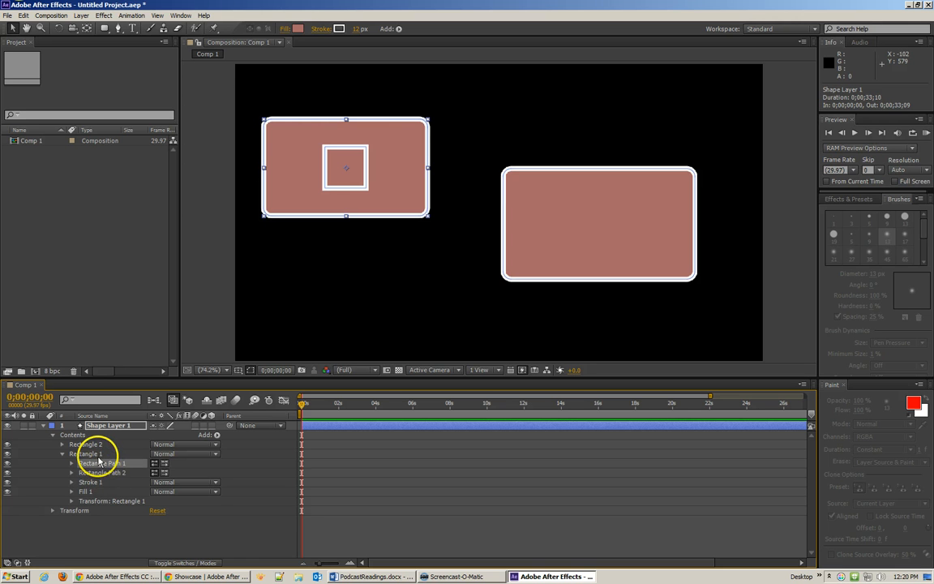
left_click(94, 452)
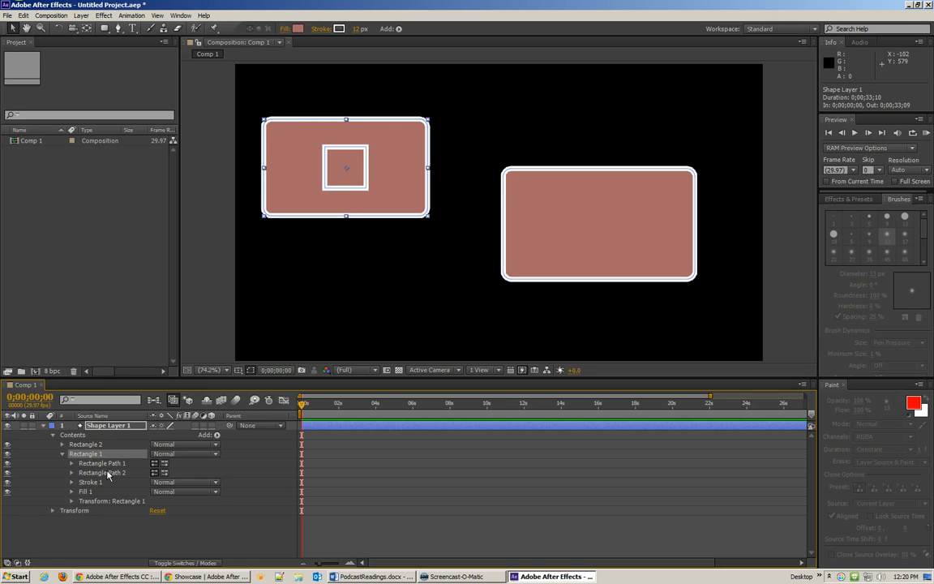
left_click(616, 259)
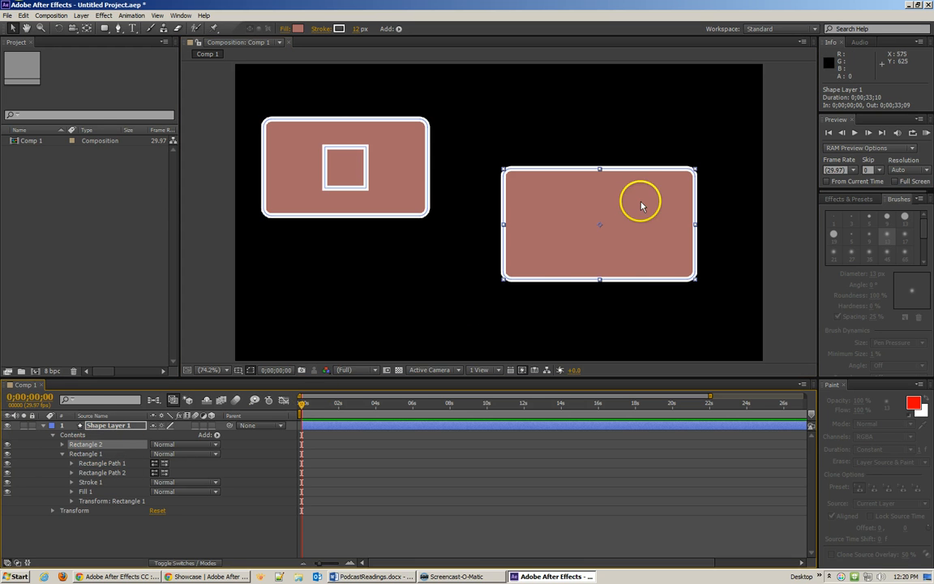
- Select the whole shape layer and move both rectangles together to about position 657.5, 296.6
left_click(116, 428)
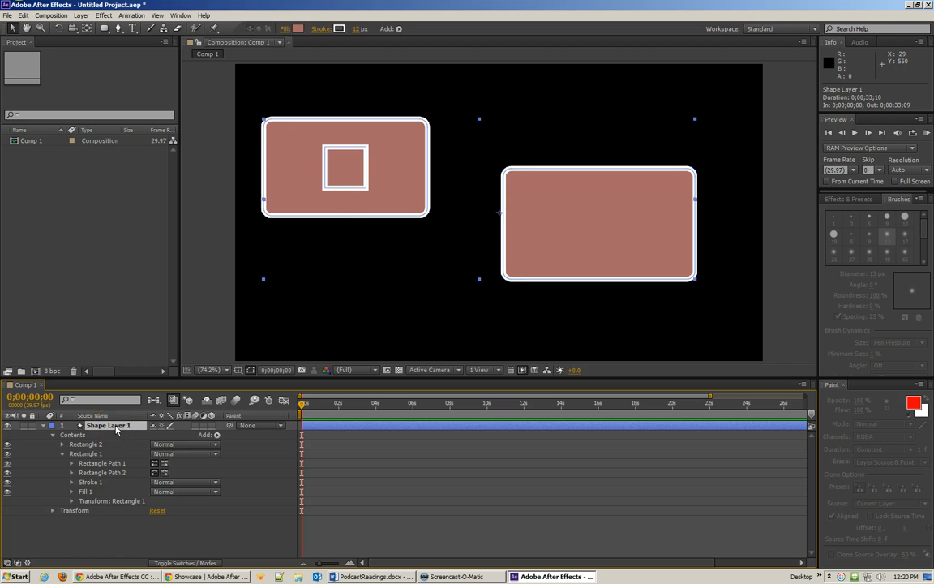
left_click_drag(300, 217, 375, 189)
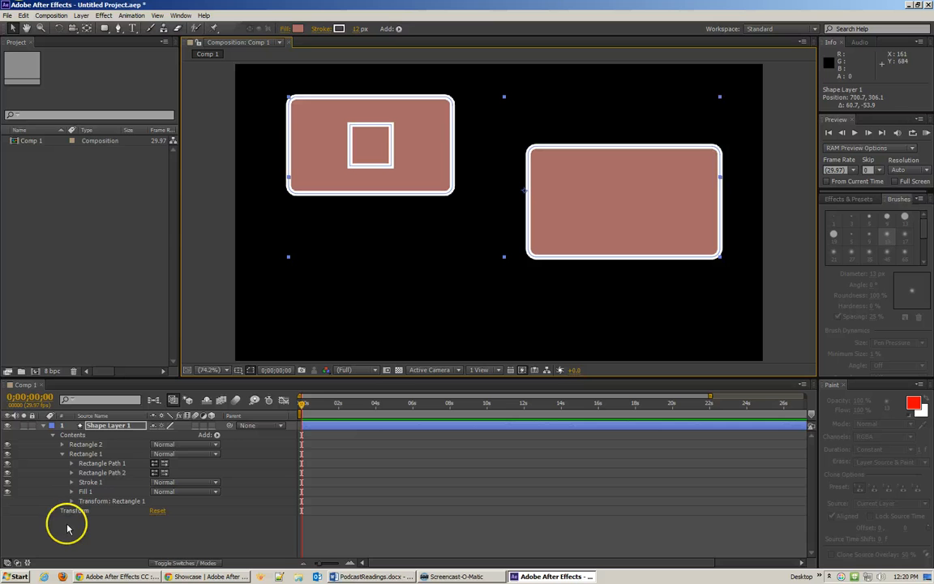
left_click_drag(421, 185, 402, 179)
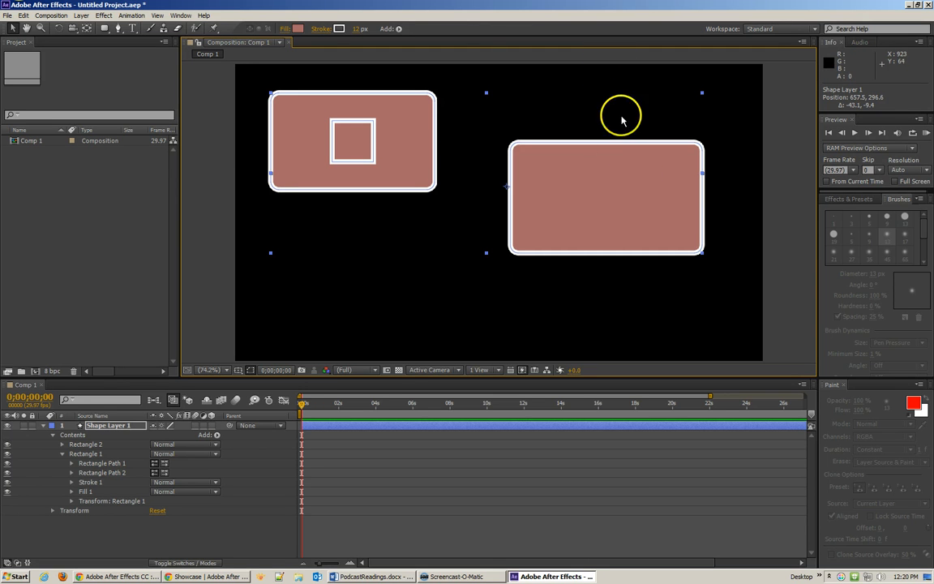
- Select only the second rectangle within the shape layer and move it up and right, level with the first rectangle
left_click(754, 190)
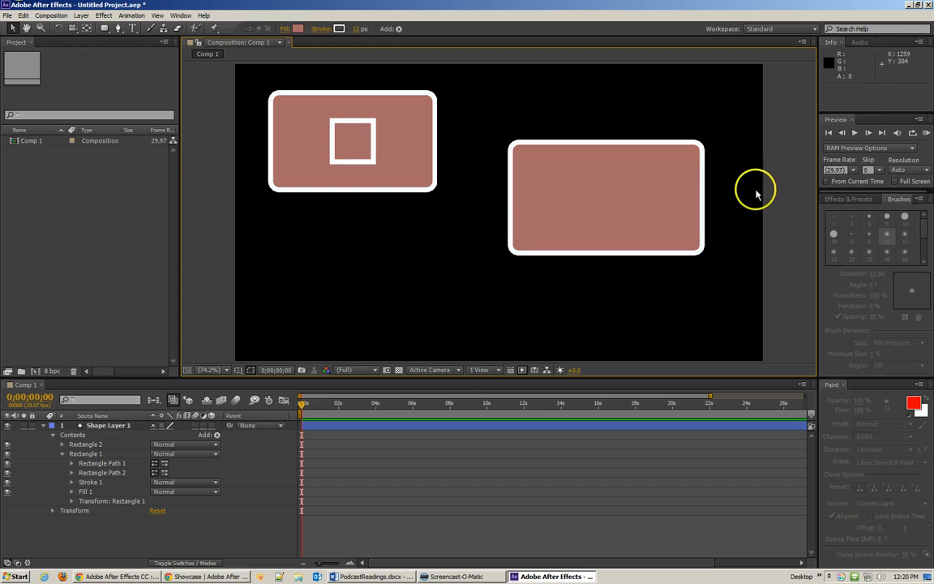
left_click(681, 181)
double_click(681, 183)
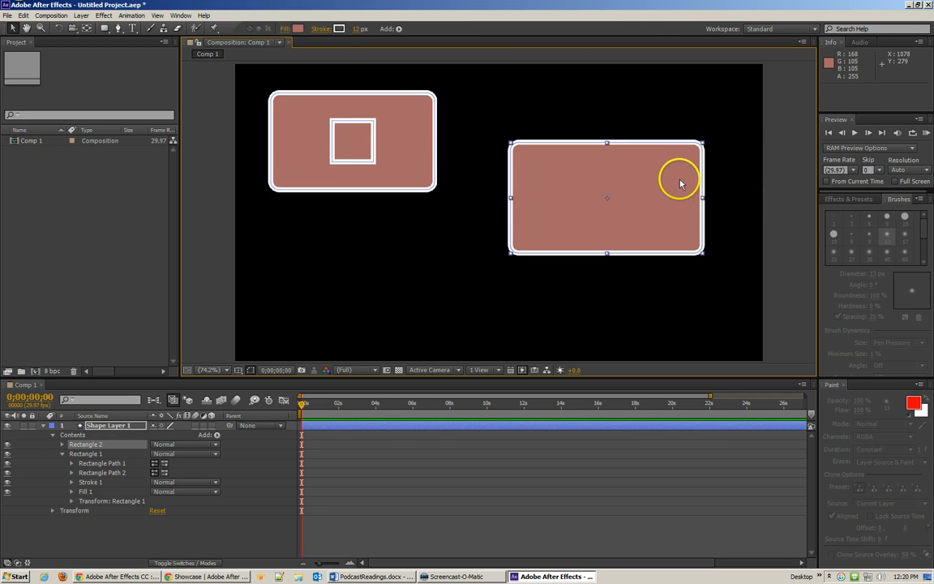
left_click_drag(664, 214, 702, 157)
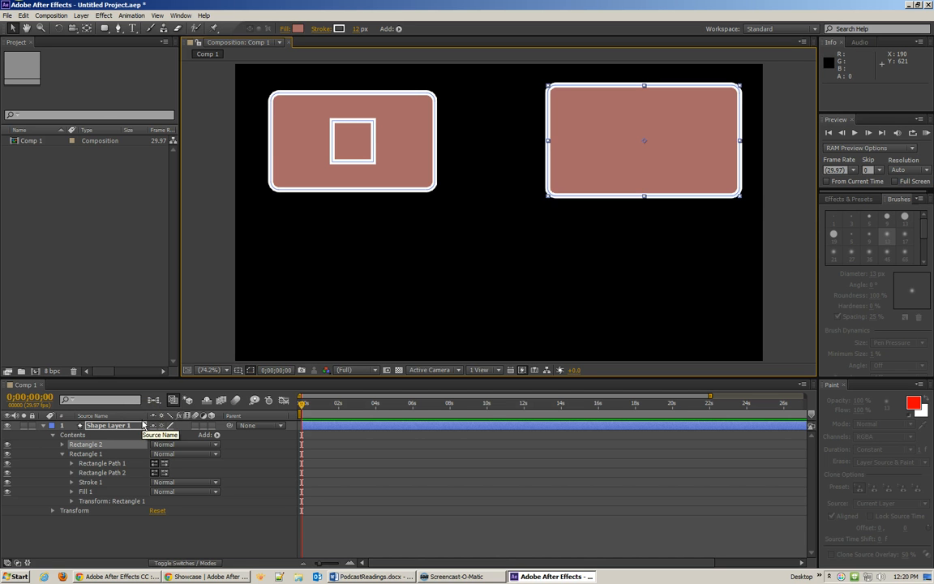
left_click(431, 255)
left_click(427, 184)
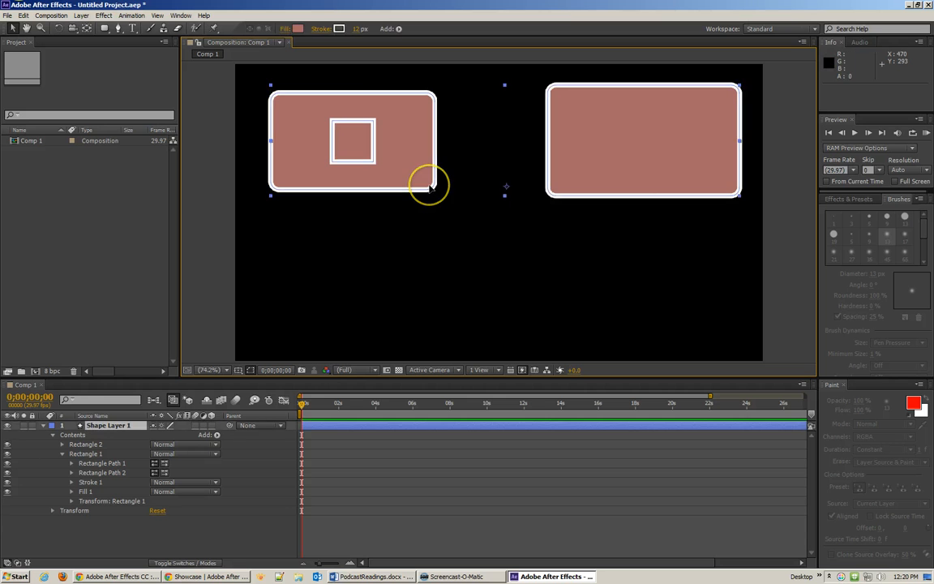
left_click(473, 267)
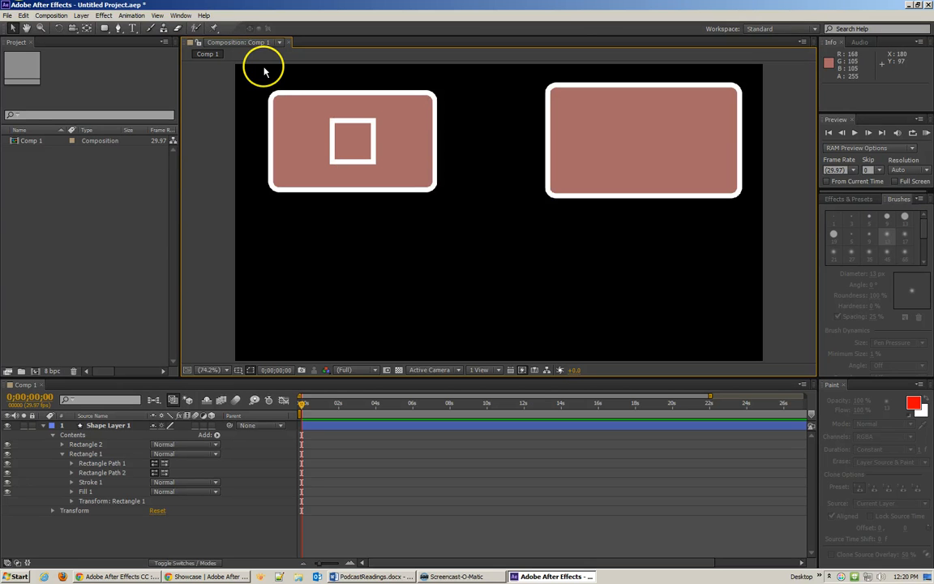
- Draw two rounded rectangles about 411 x 181 px and 457 x 177 px side by side in the lower half, each on its own new shape layer
left_click(108, 426)
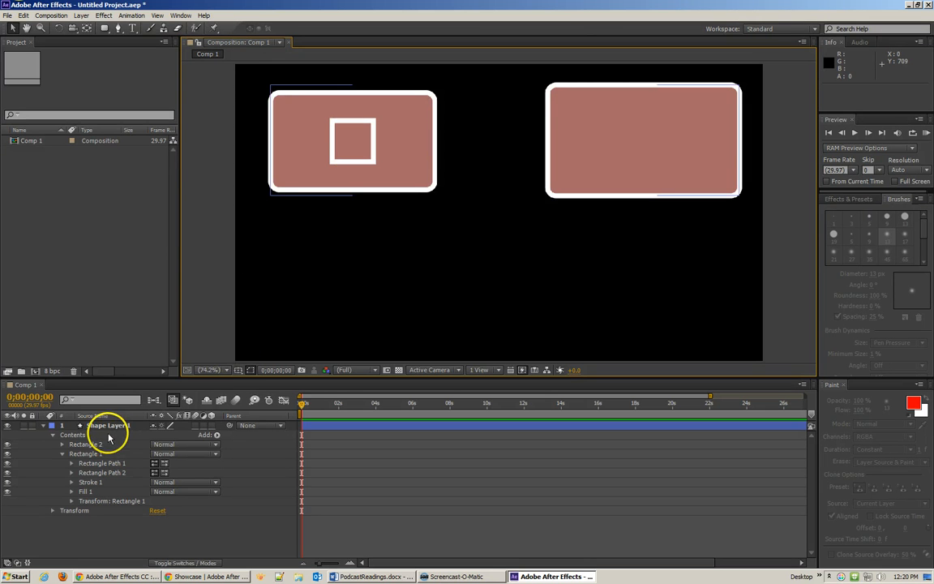
left_click(105, 29)
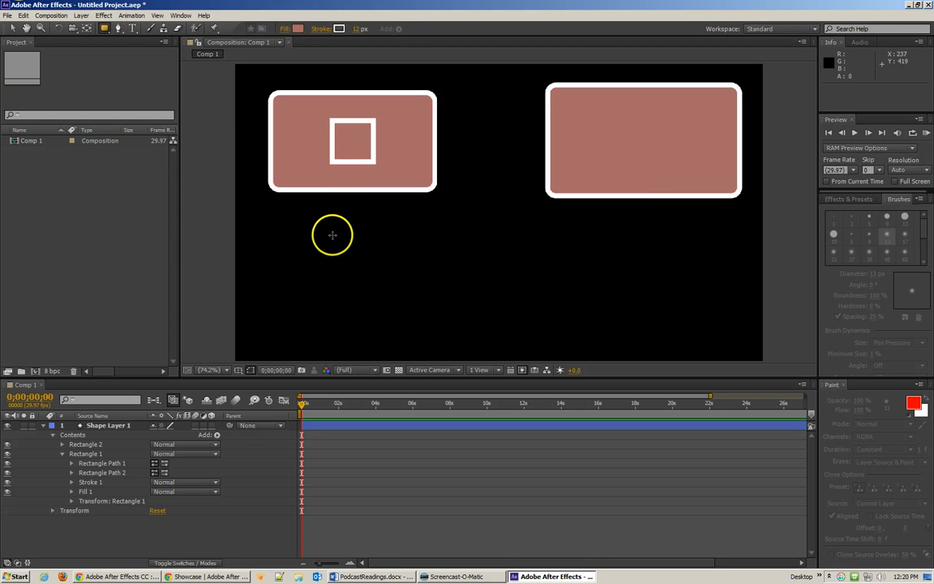
left_click_drag(331, 235, 502, 310)
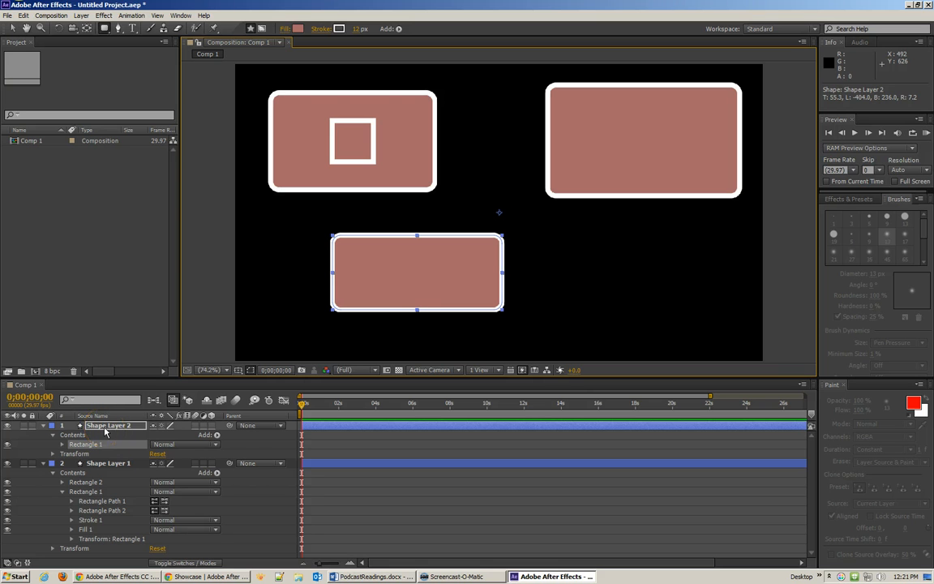
left_click(279, 272)
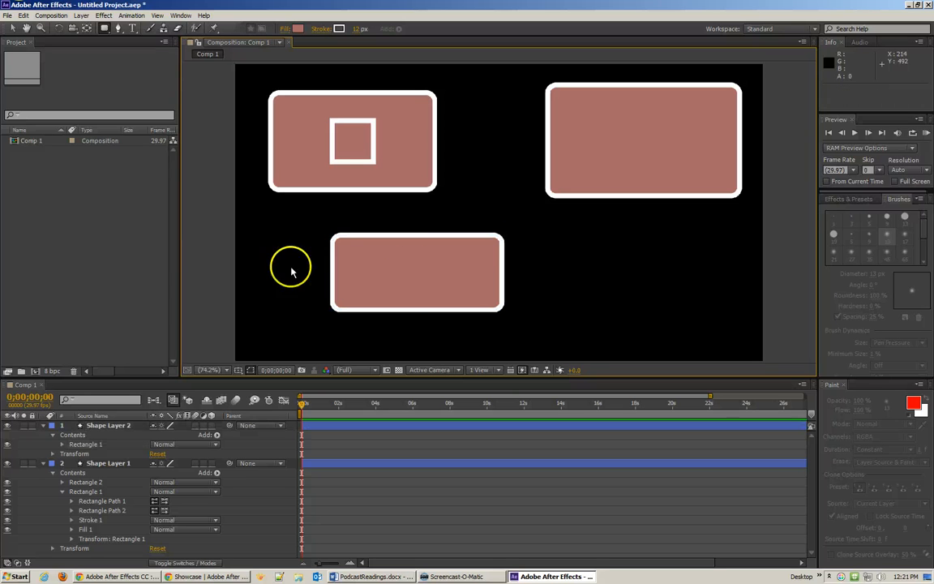
mouse_move(537, 235)
left_mouse_down()
mouse_move(590, 273)
mouse_move(727, 307)
left_mouse_up()
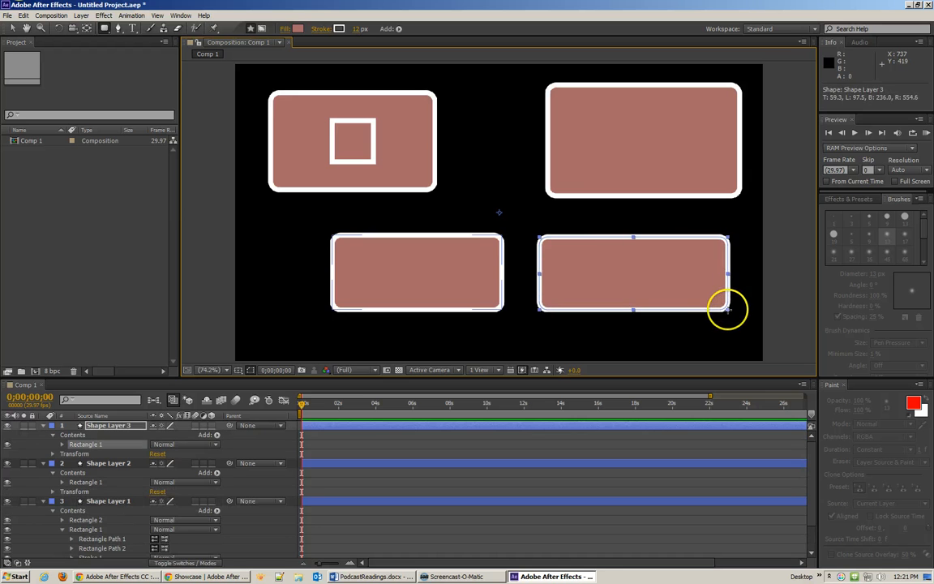
- Select Shape Layer 3 and add an upright rounded rectangle about 186 x 290 px to it, between the two upper rectangles
left_click(248, 482)
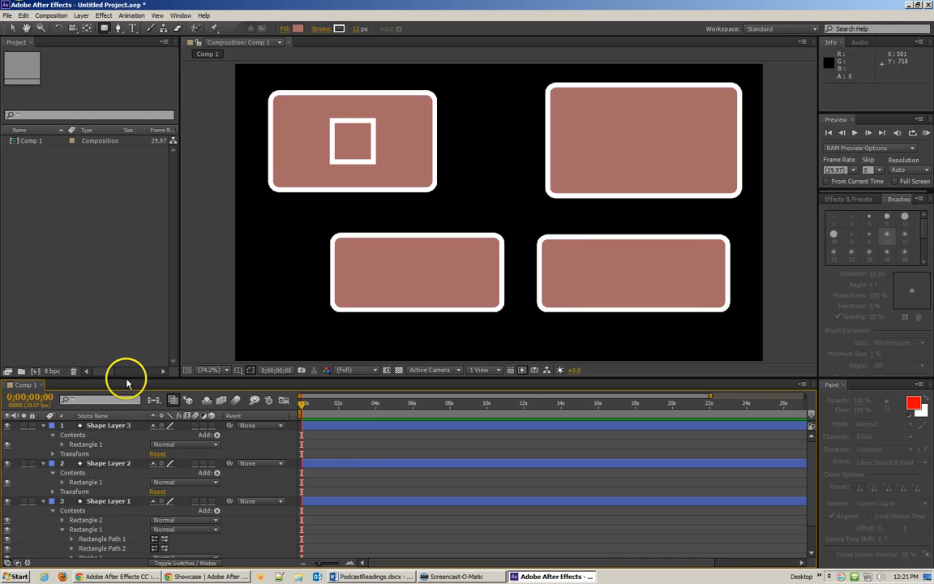
left_click(110, 463)
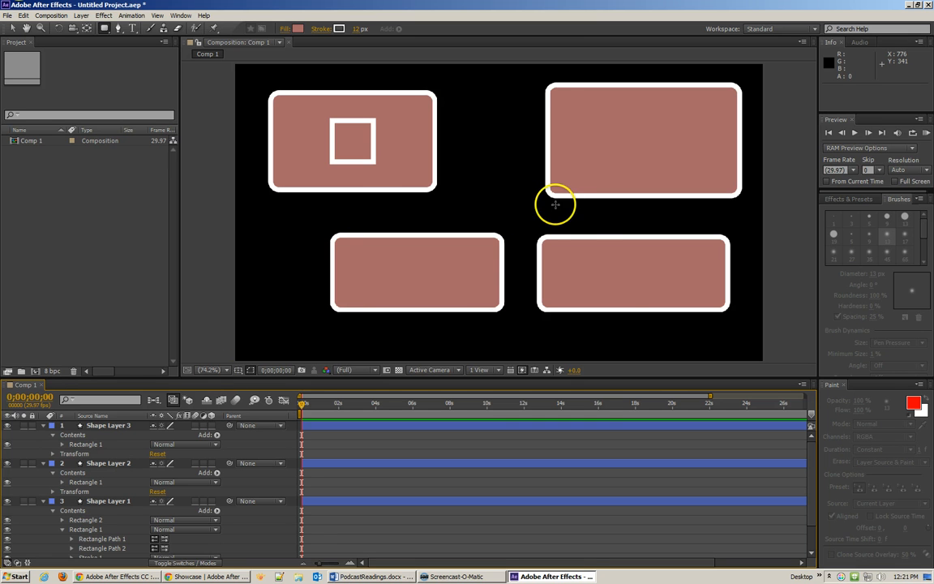
left_click(590, 258)
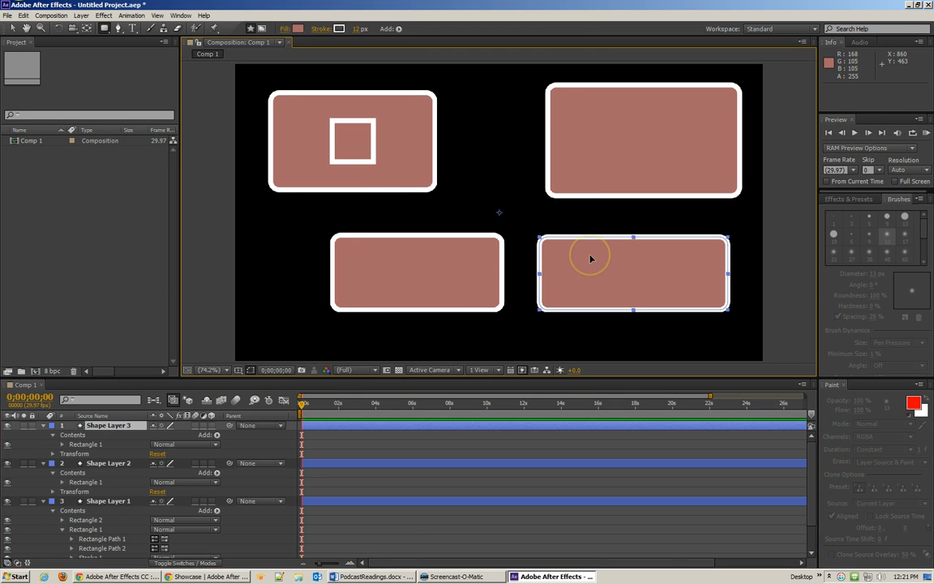
left_click_drag(526, 226, 448, 105)
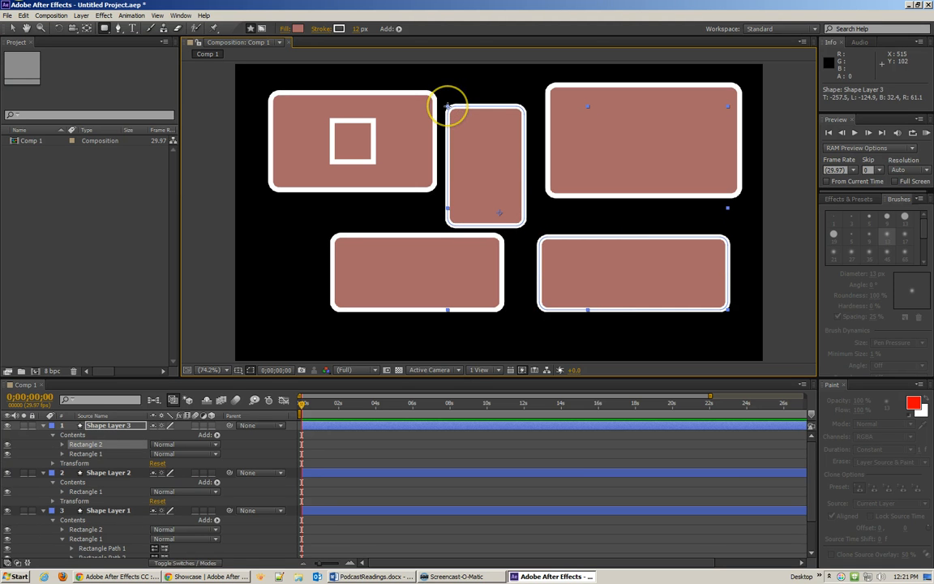
- Examine the two rectangles inside Shape Layer 3 by selecting each one
left_click(88, 456)
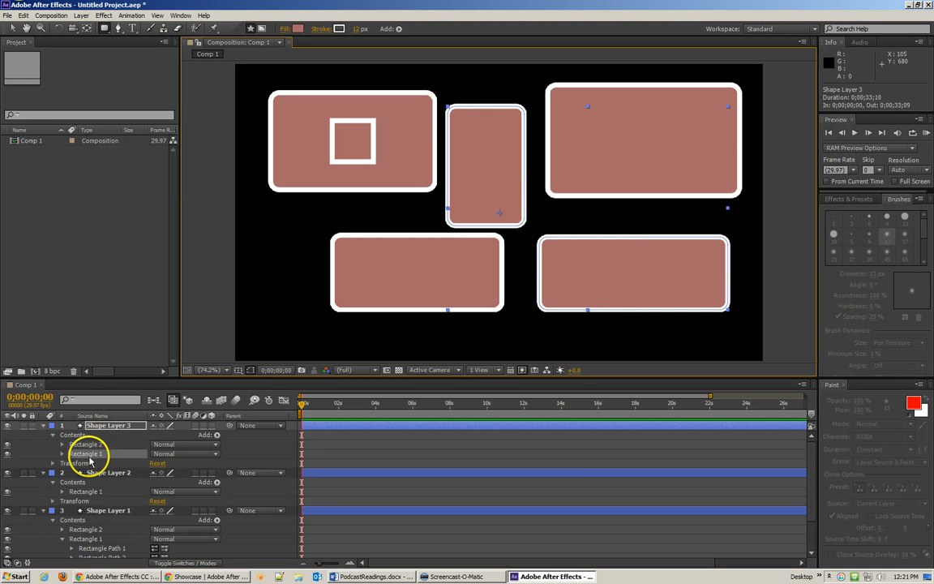
left_click(91, 445)
left_click(92, 454)
- Delete all three shape layers so the composition is empty
left_click(108, 427)
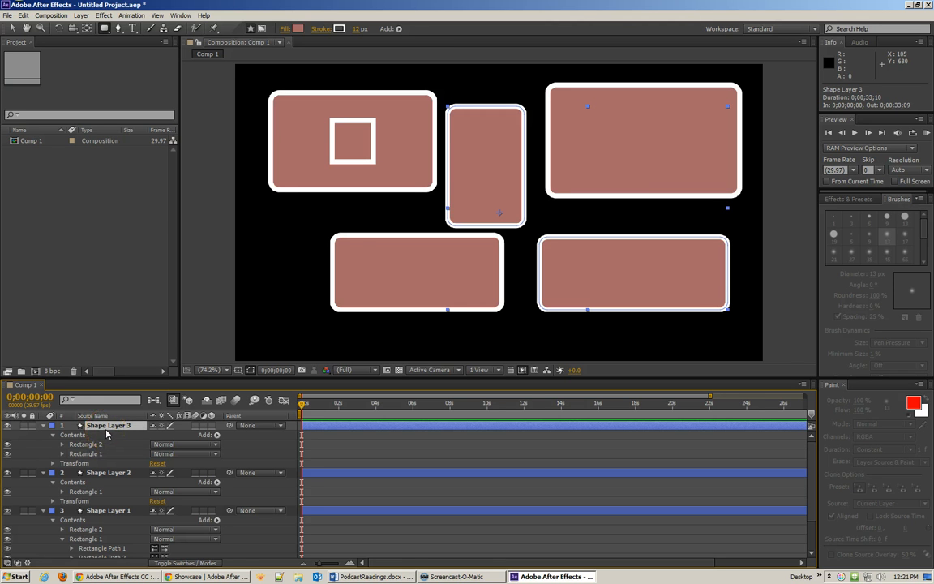
key("Delete")
left_click(105, 428)
key("Delete")
left_click(114, 428)
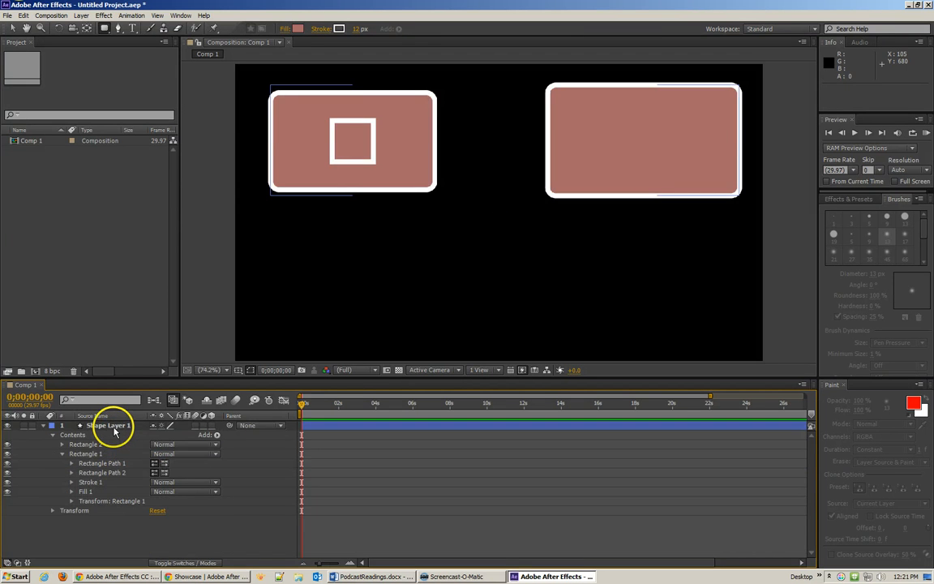
key("Delete")
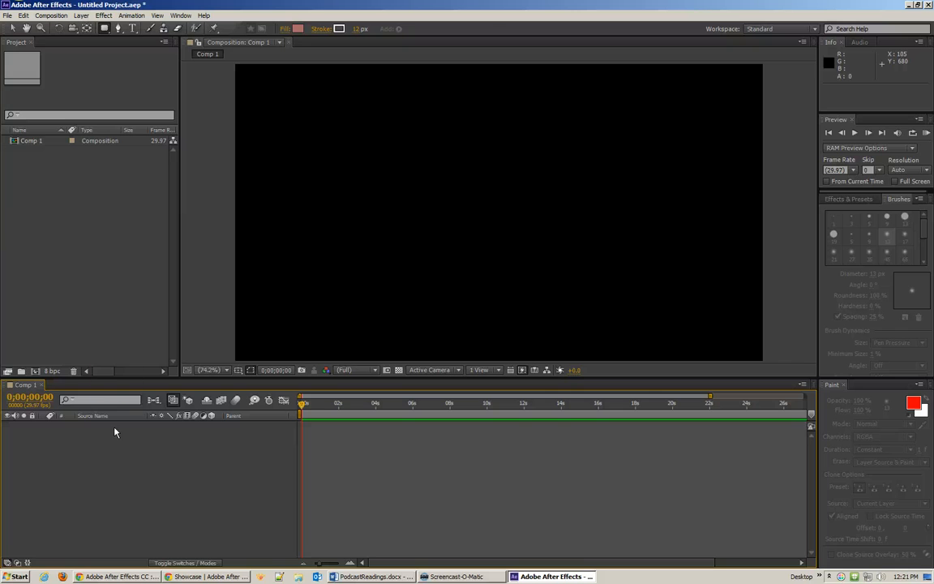
- Draw a closed freeform shape with four curved points in the upper middle of the composition using the Pen tool
left_click(120, 30)
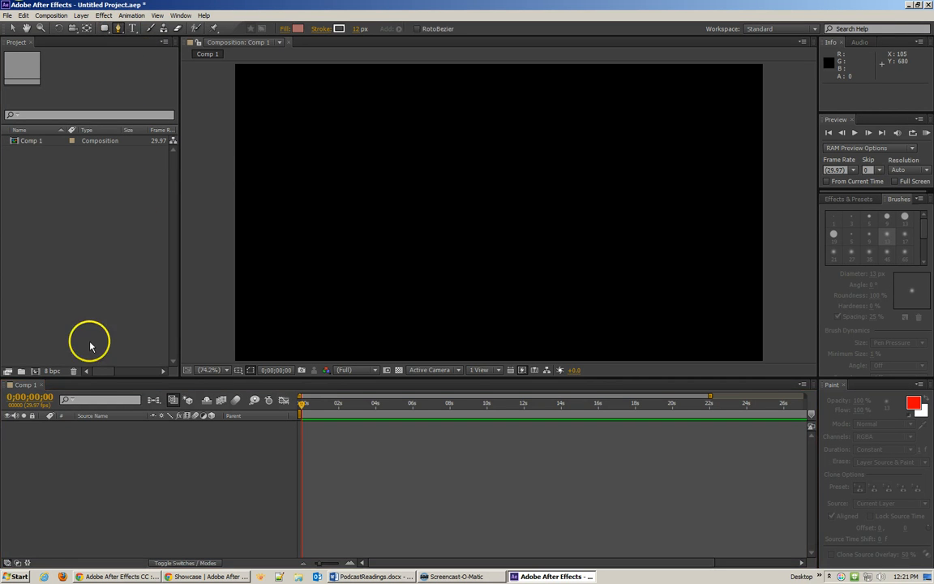
left_click_drag(410, 115, 387, 130)
left_click_drag(367, 214, 385, 243)
left_click_drag(536, 252, 562, 205)
left_click_drag(526, 154, 487, 128)
left_click(411, 114)
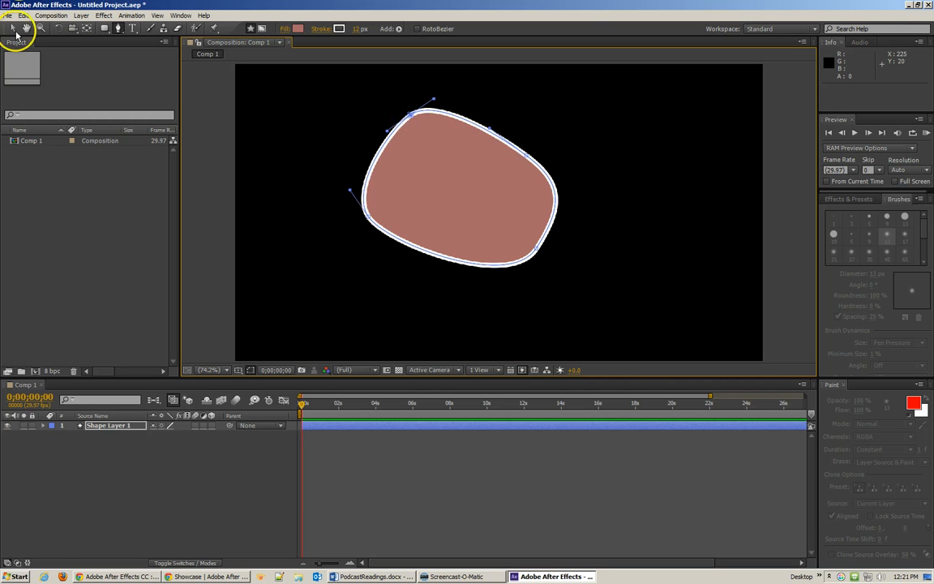
- Move the freeform shape toward the composition's upper left and its layer to about position 758.7, 380.2
left_click(12, 28)
left_click(502, 183)
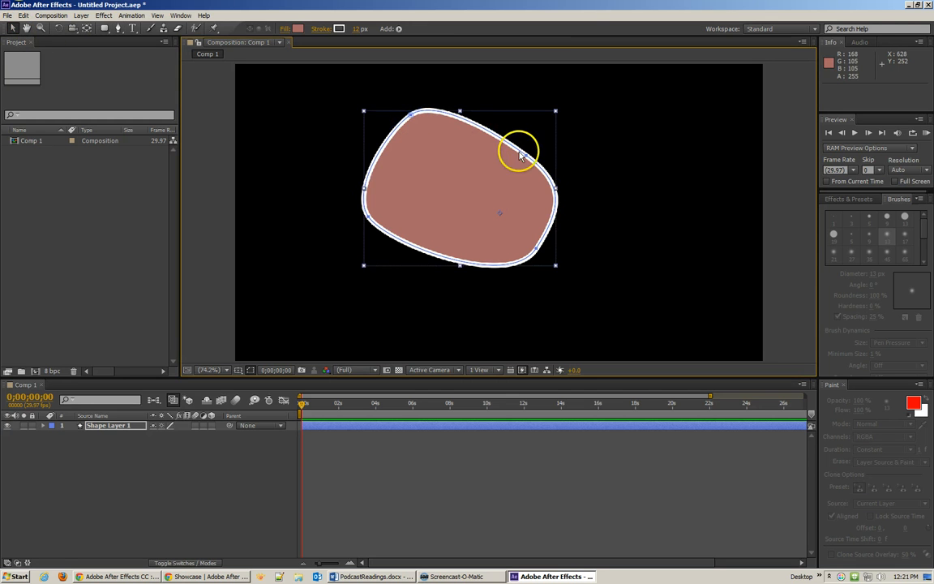
left_click_drag(508, 166, 488, 182)
left_click(515, 153)
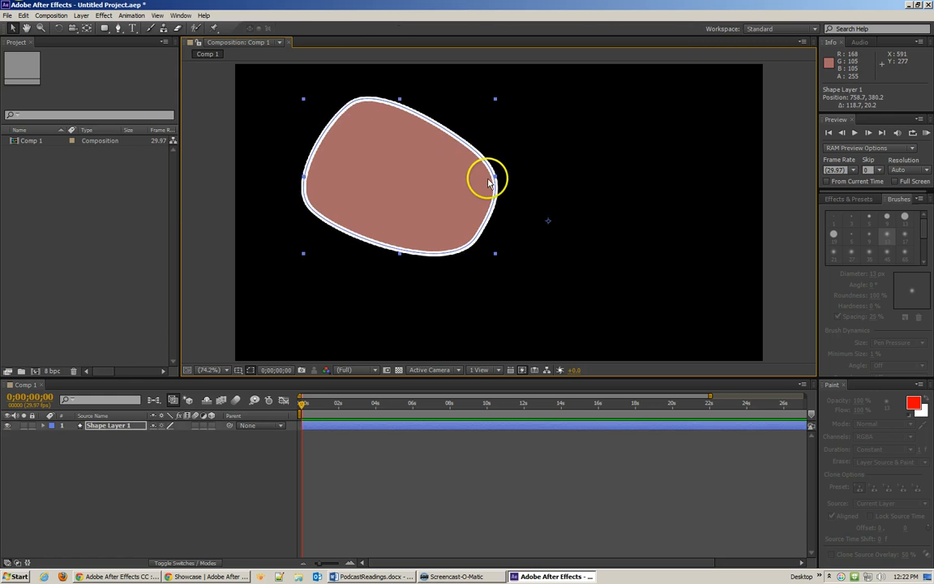
- Select the shape inside its layer and narrow it slightly by its right edge
double_click(495, 178)
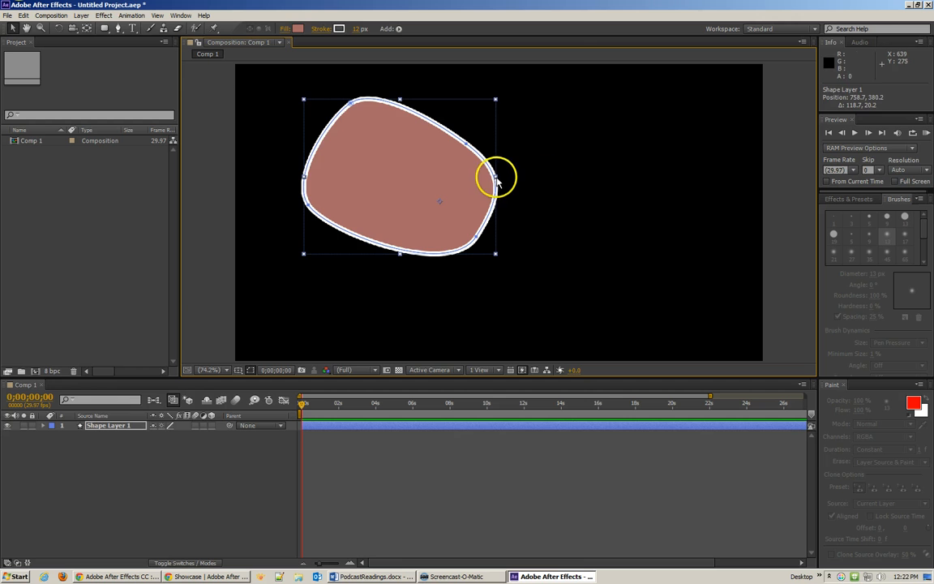
left_click(502, 180)
left_click(495, 177)
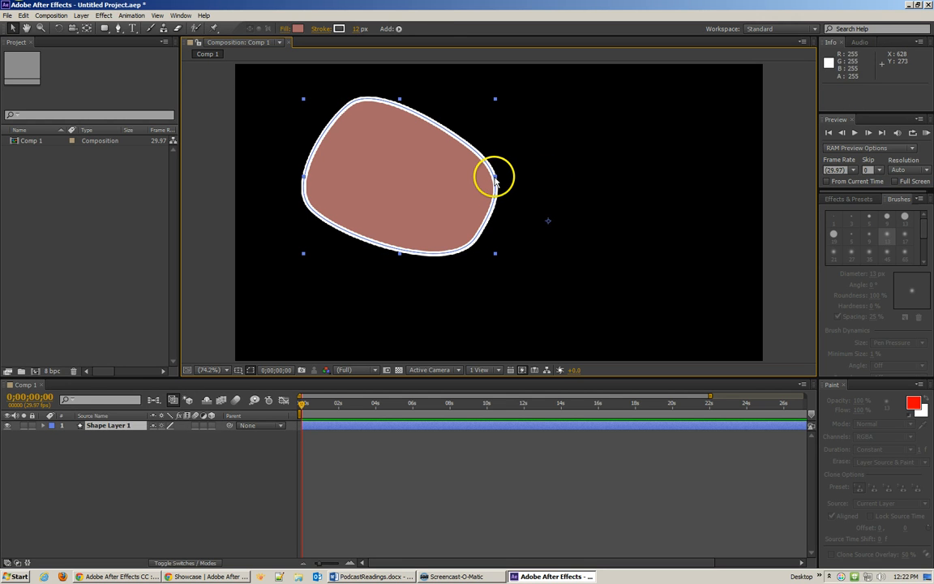
double_click(494, 177)
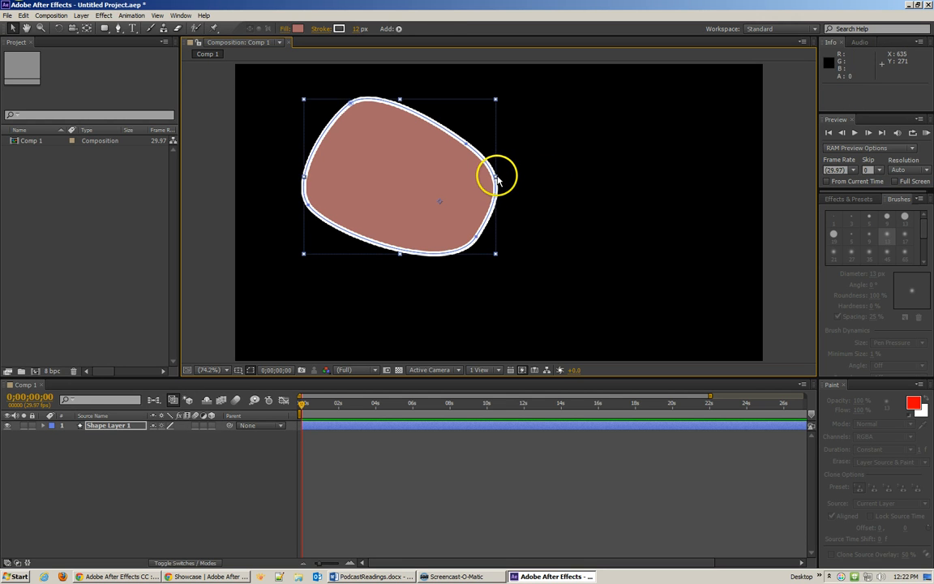
mouse_move(495, 177)
left_mouse_down()
mouse_move(538, 167)
mouse_move(486, 175)
left_mouse_up()
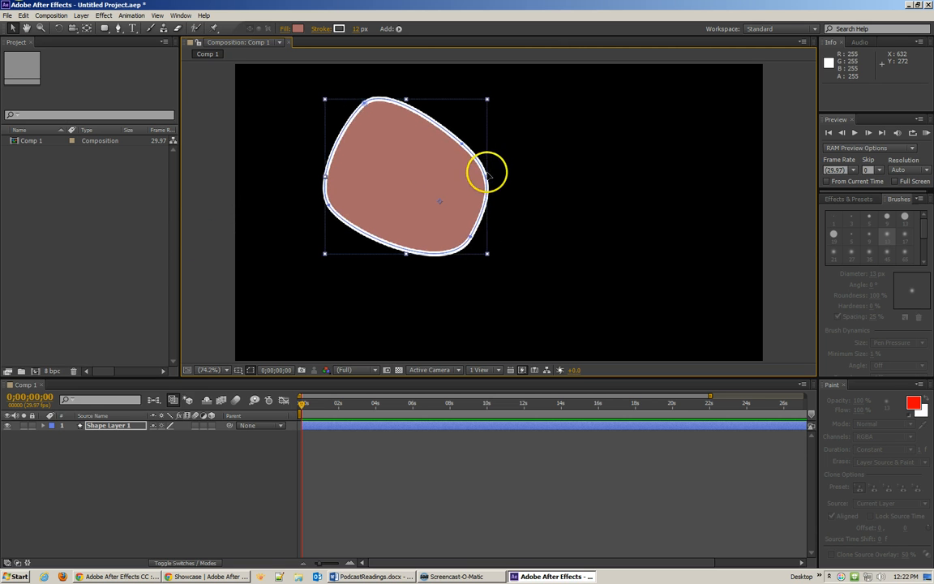
- Expand the shape layer's contents down to Path 1 of Shape 1 and select its Path property
left_click(40, 426)
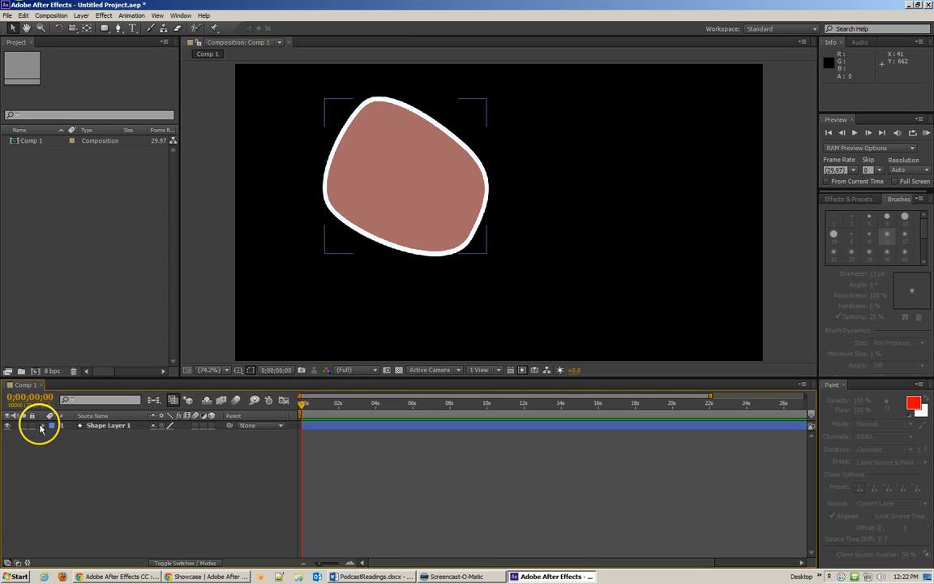
left_click(43, 427)
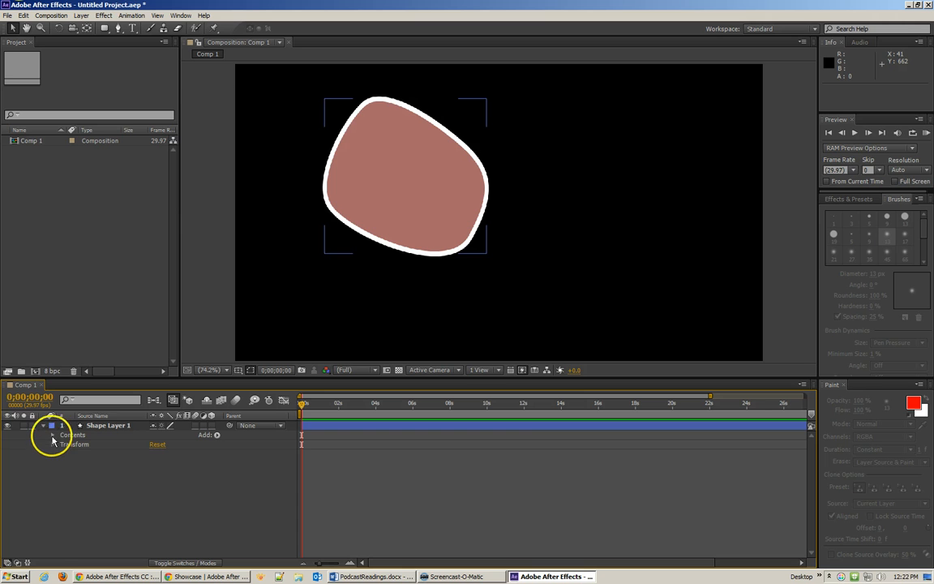
left_click(52, 435)
left_click(62, 444)
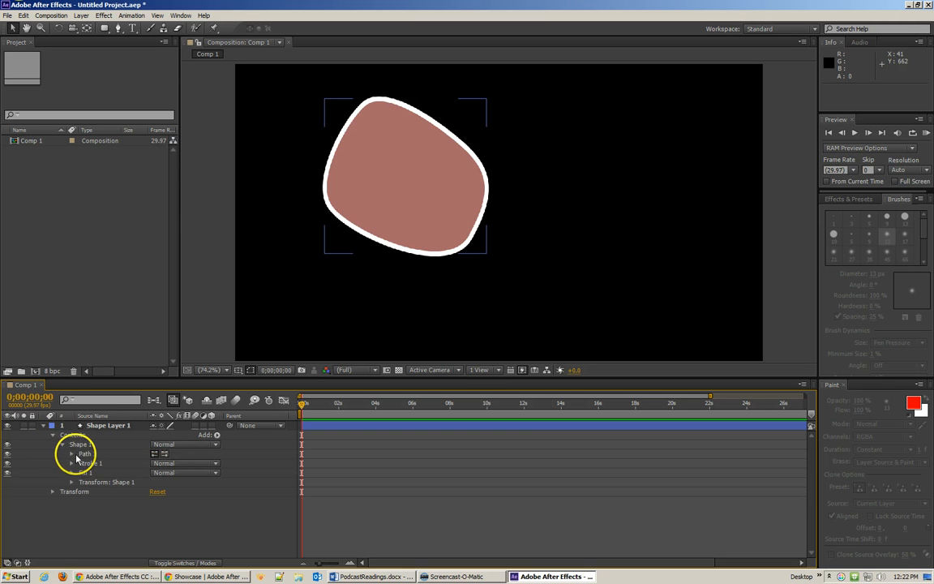
left_click(71, 453)
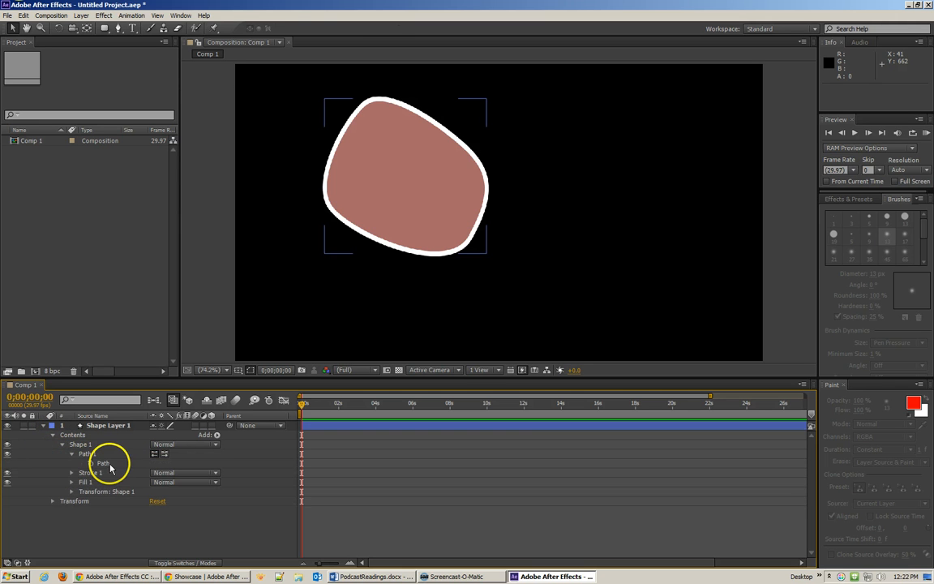
left_click(107, 464)
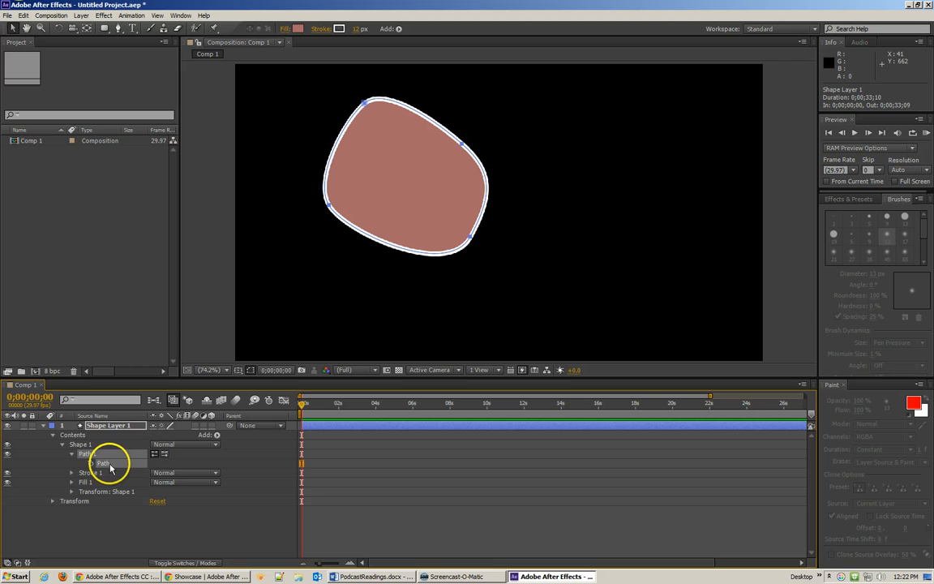
- Reshape the freeform path with the Convert Vertex tool, pulling curve handles from its top-left vertex and denting the edge beside its upper-right vertex
double_click(365, 104)
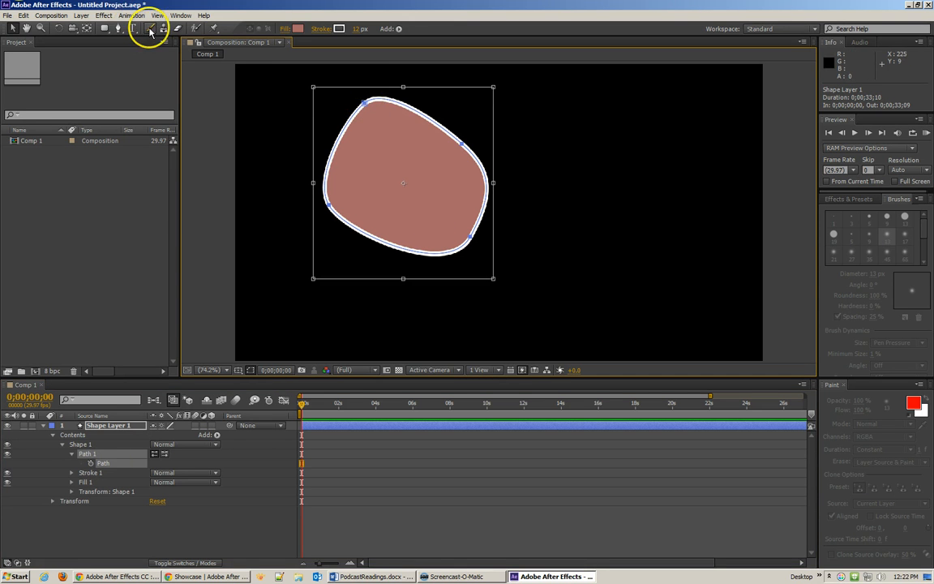
left_click(118, 29)
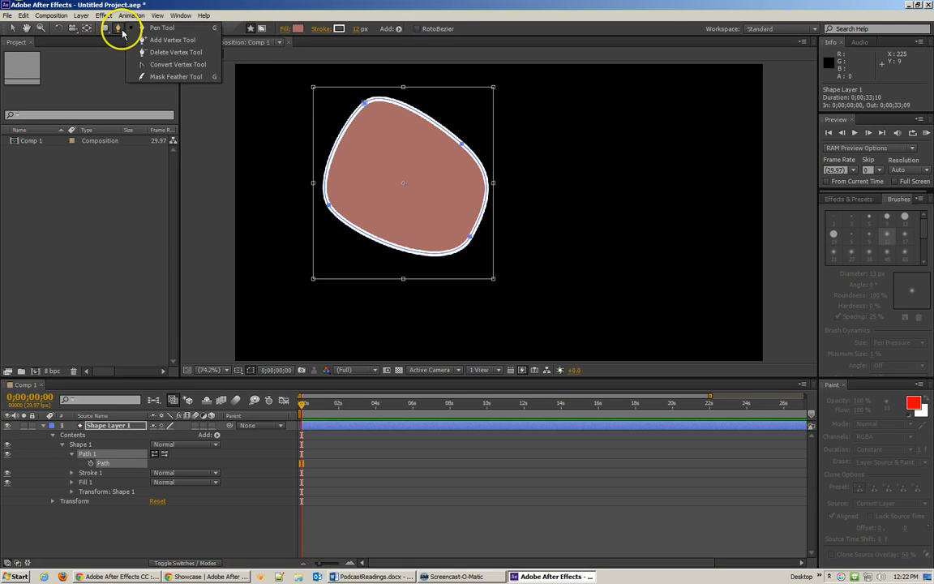
left_click(171, 65)
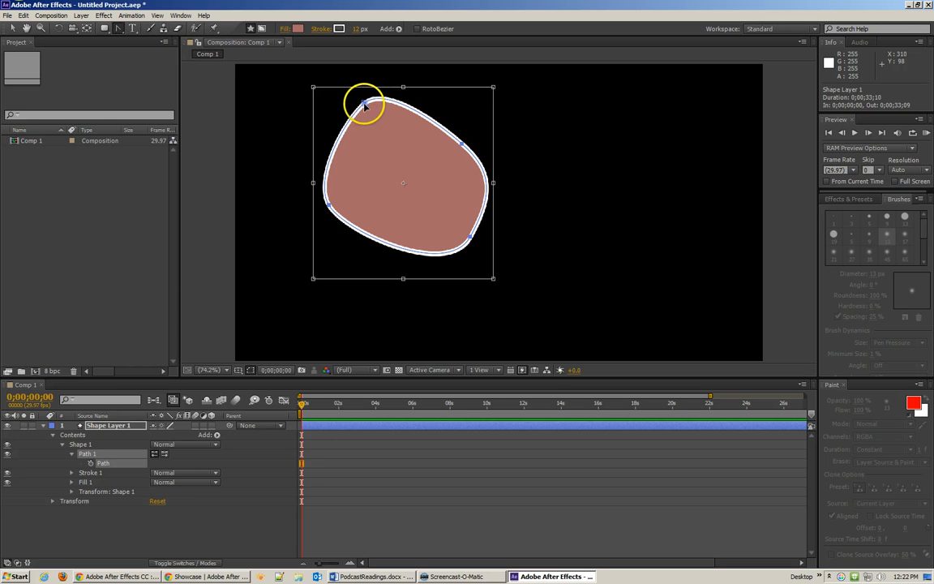
left_click_drag(372, 112, 349, 113)
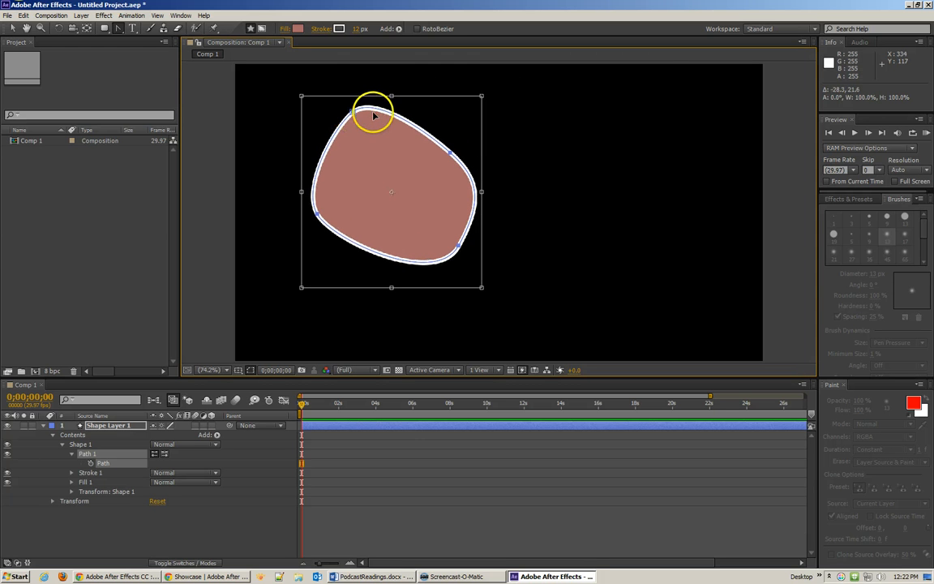
double_click(349, 112)
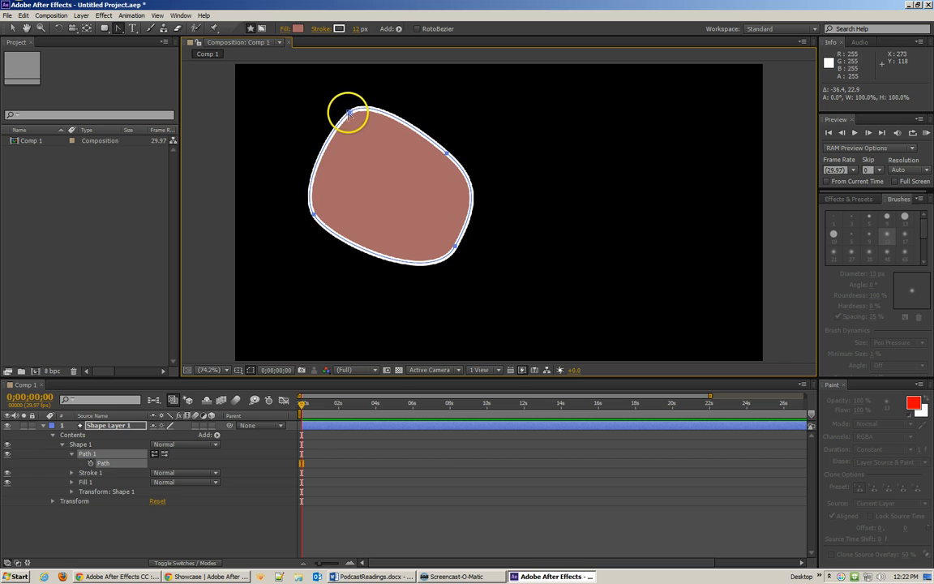
left_click_drag(348, 113, 296, 138)
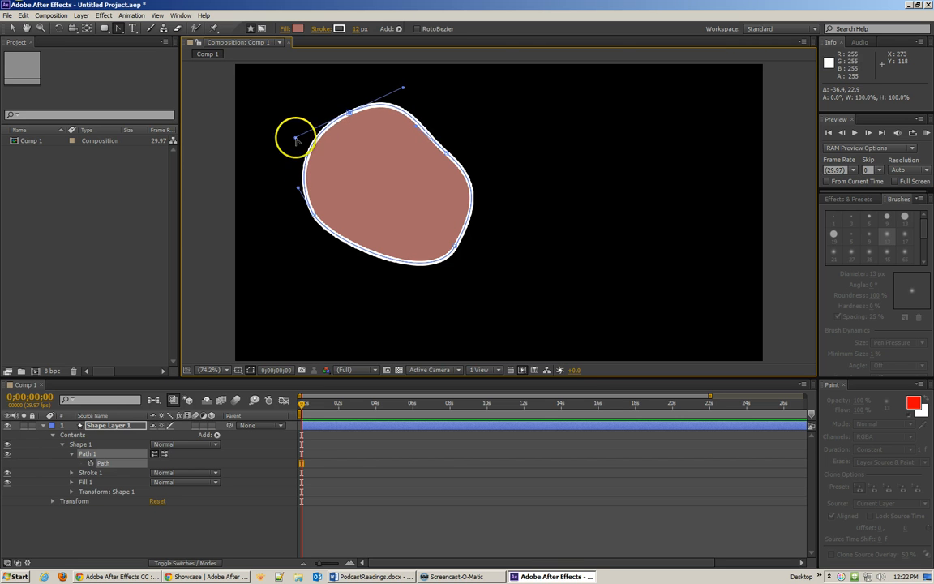
left_click(446, 155)
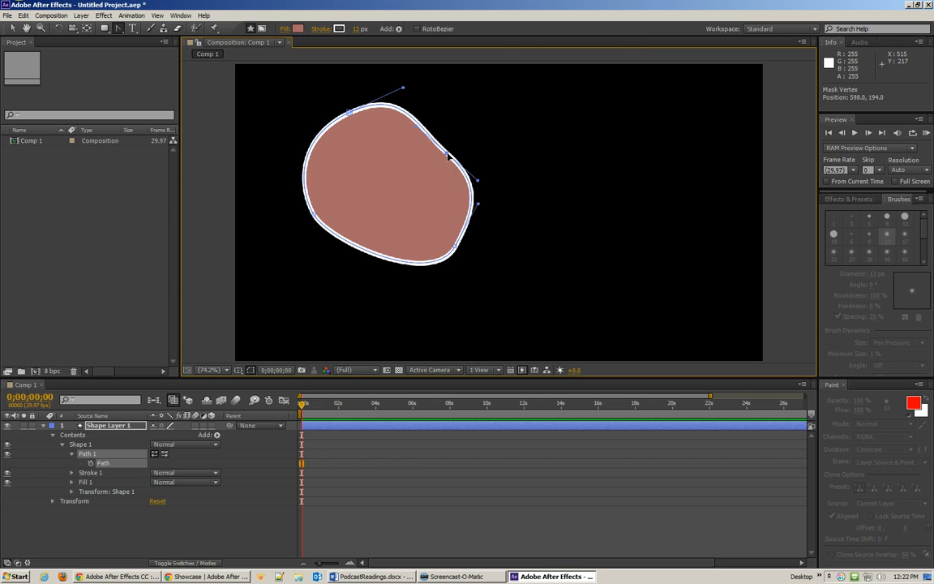
left_click_drag(446, 156, 427, 200)
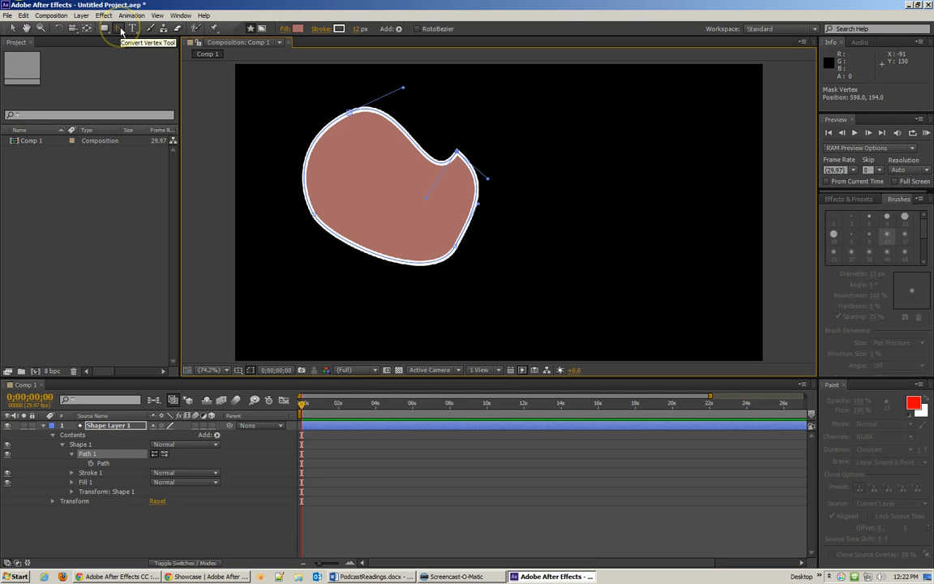
- Delete the freeform shape and its emptied Shape Layer 1 from the composition
left_click_drag(122, 30, 154, 29)
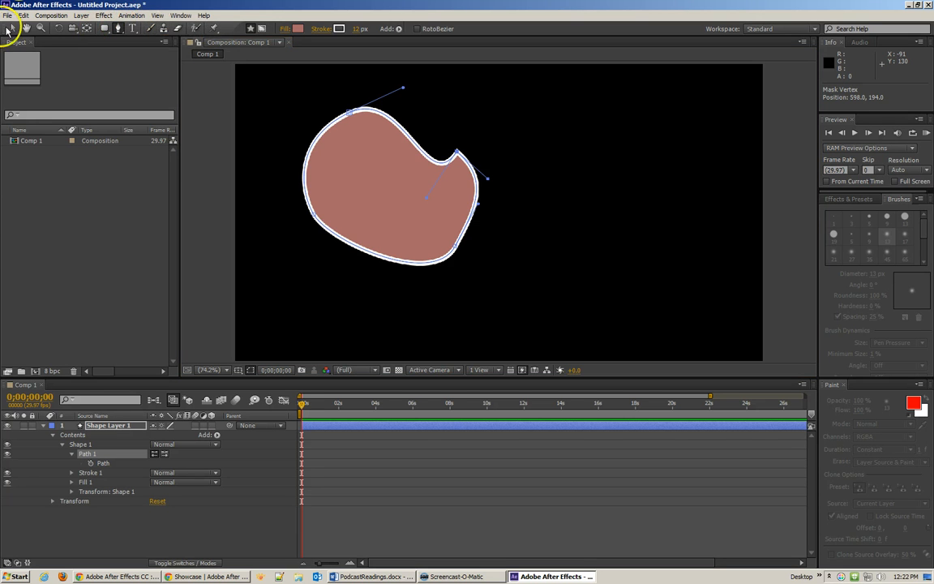
left_click(12, 29)
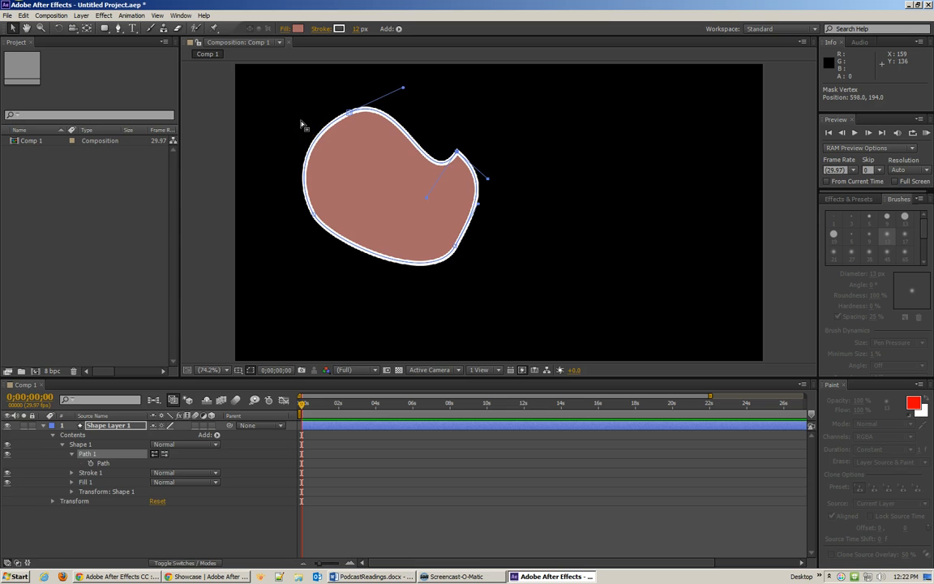
left_click(302, 126)
left_click(369, 180)
key("Delete")
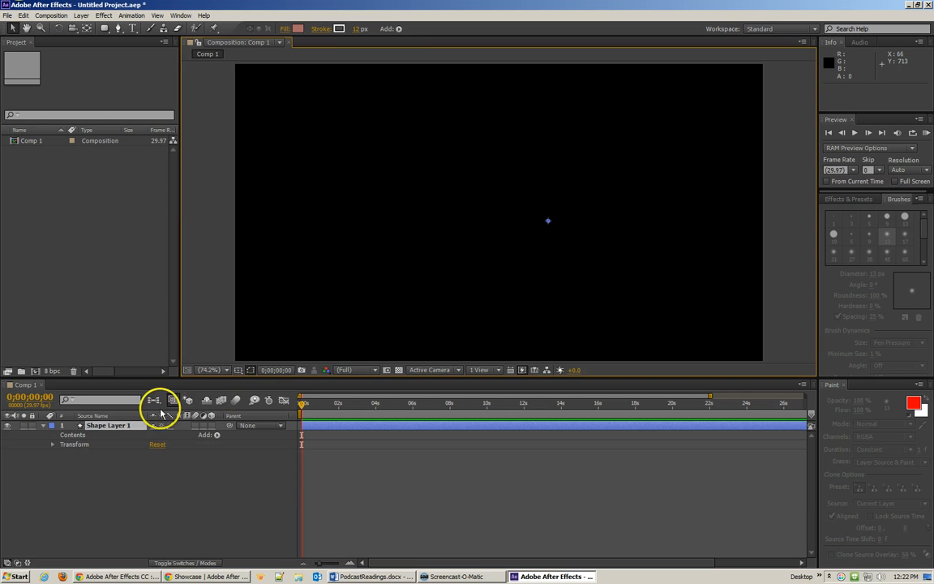
left_click(132, 425)
key("Delete")
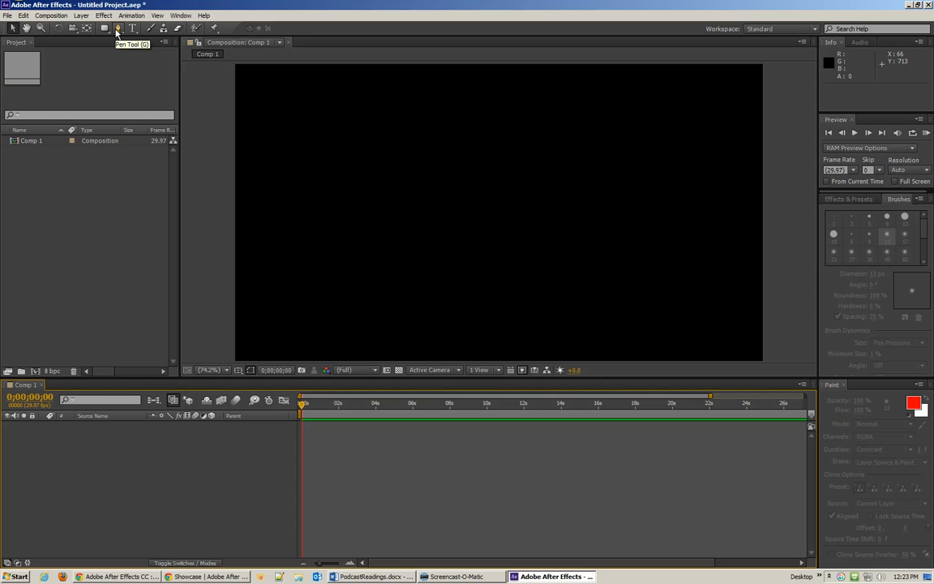
- Add the horizontal text "Hello" near the top of the composition, left of centre
left_click(133, 31)
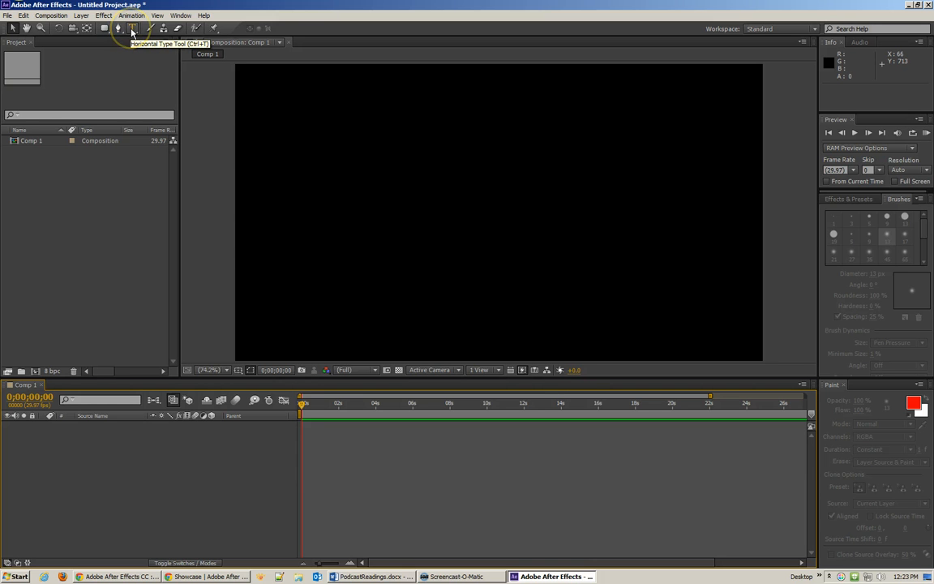
left_click(133, 31)
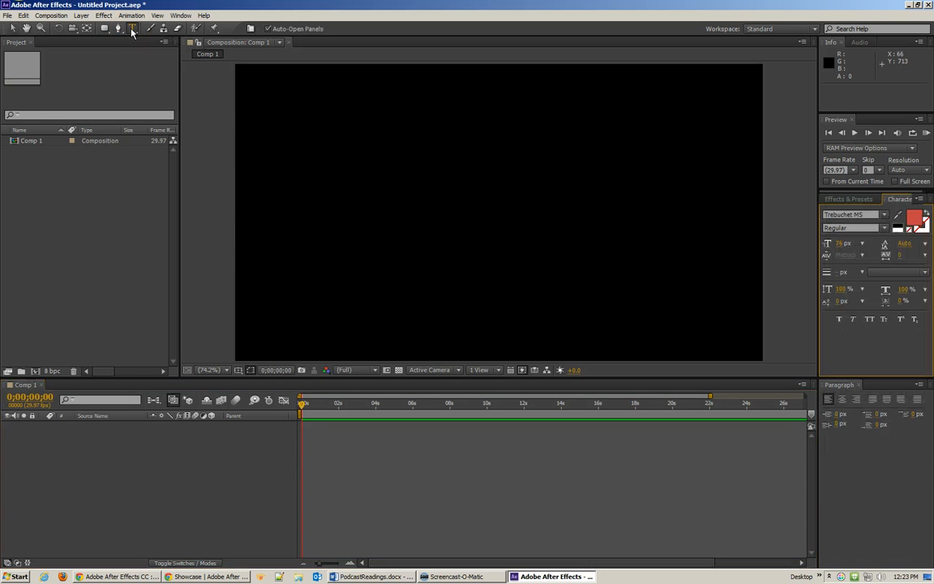
left_click(342, 97)
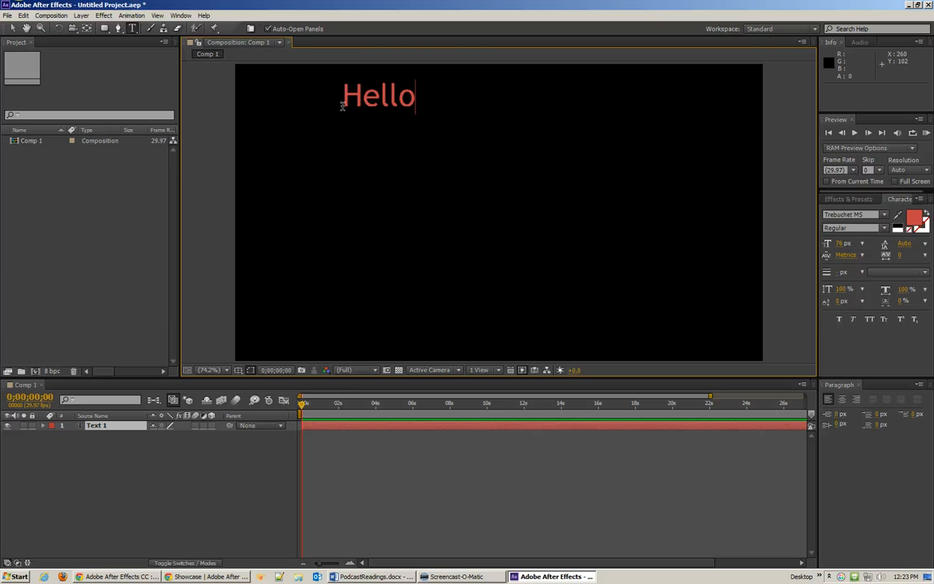
- Select the whole word Hello and set its size to 130 px and its fill to near-white F1F1F1
double_click(349, 89)
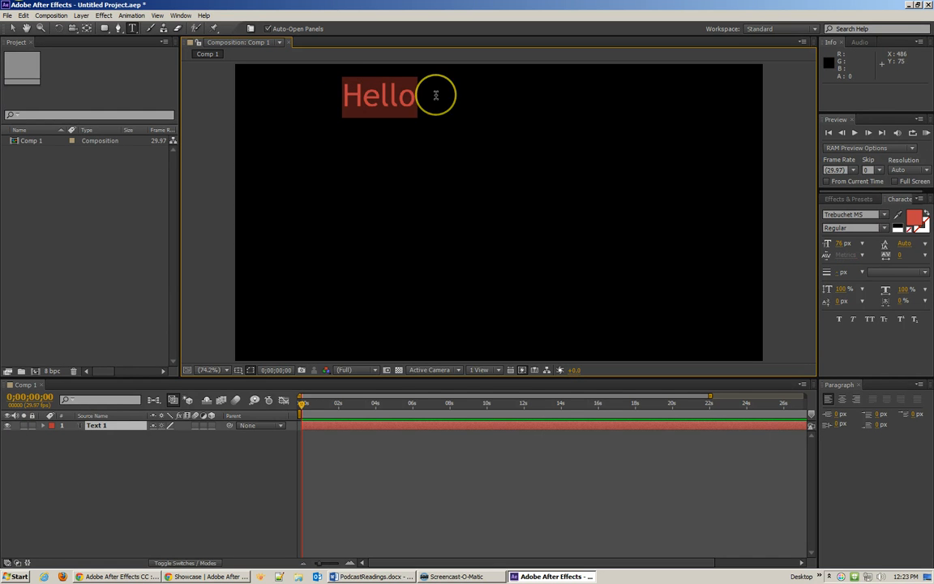
left_click(363, 98)
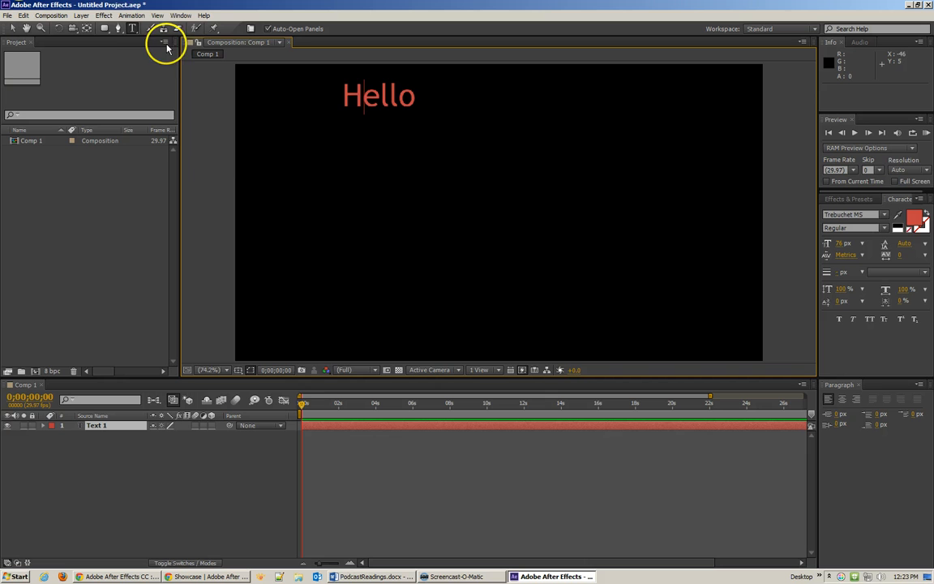
double_click(343, 96)
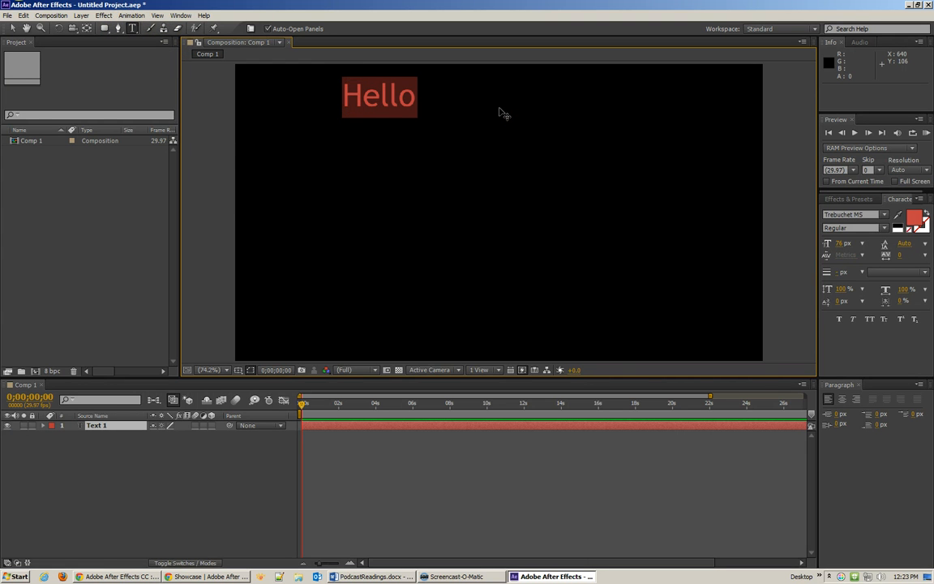
left_click_drag(838, 244, 864, 239)
left_click(914, 217)
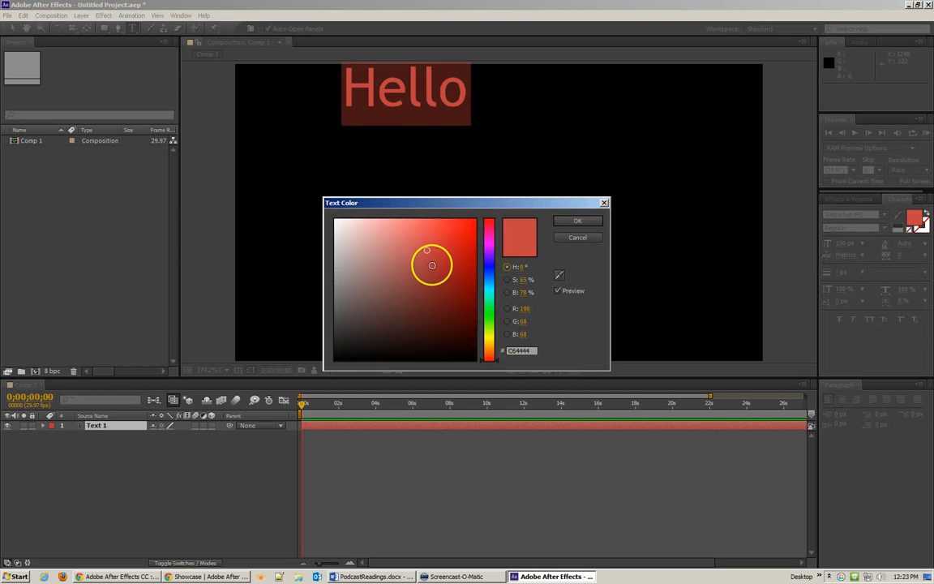
left_click_drag(432, 265, 298, 226)
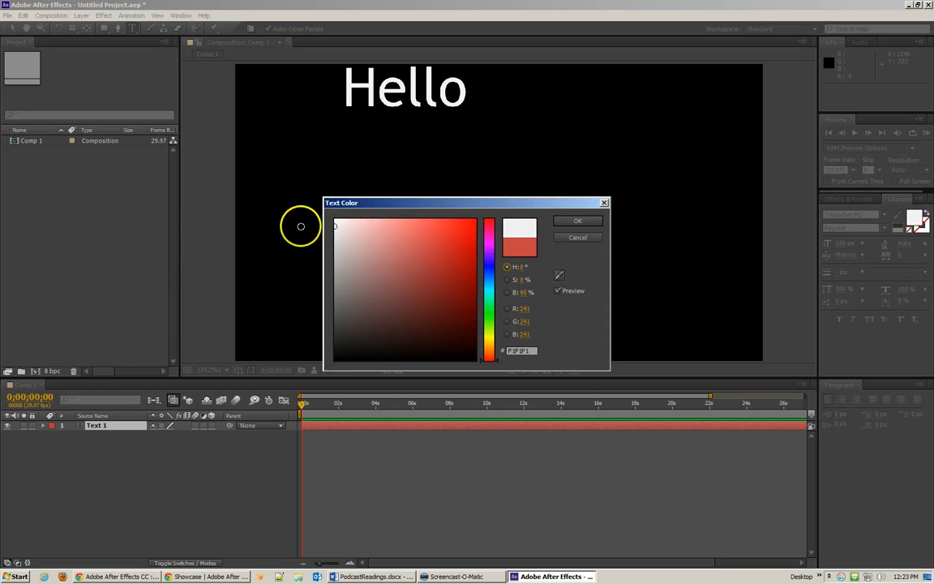
left_click(578, 222)
- Move the Hello text lower in the composition to about position 271, 228
left_click(13, 28)
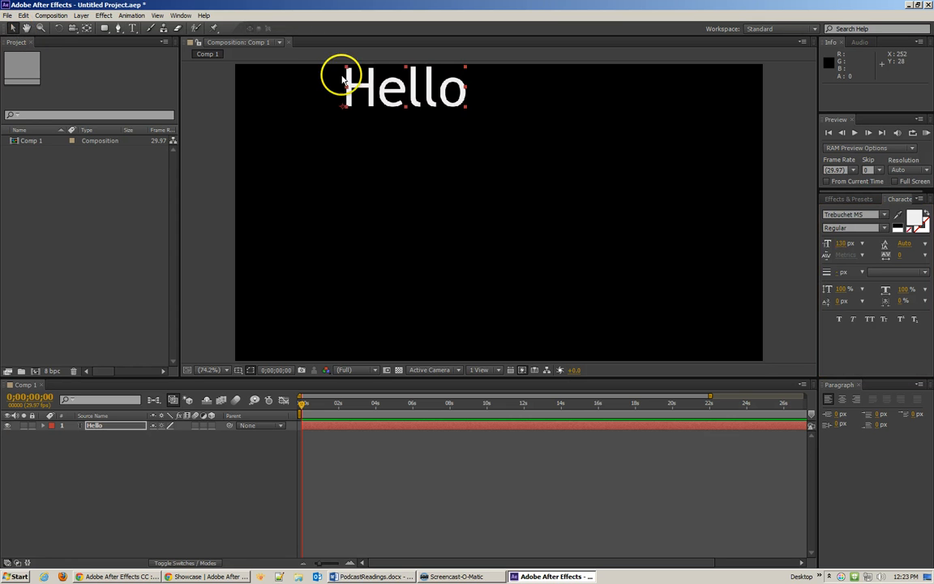
left_click_drag(380, 75, 333, 168)
left_click(432, 178)
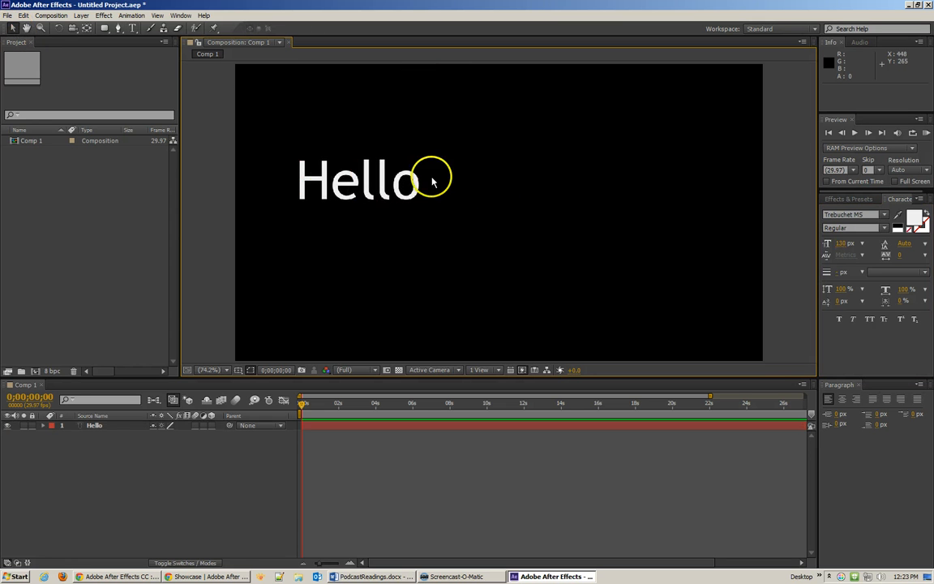
left_click_drag(389, 174, 440, 133)
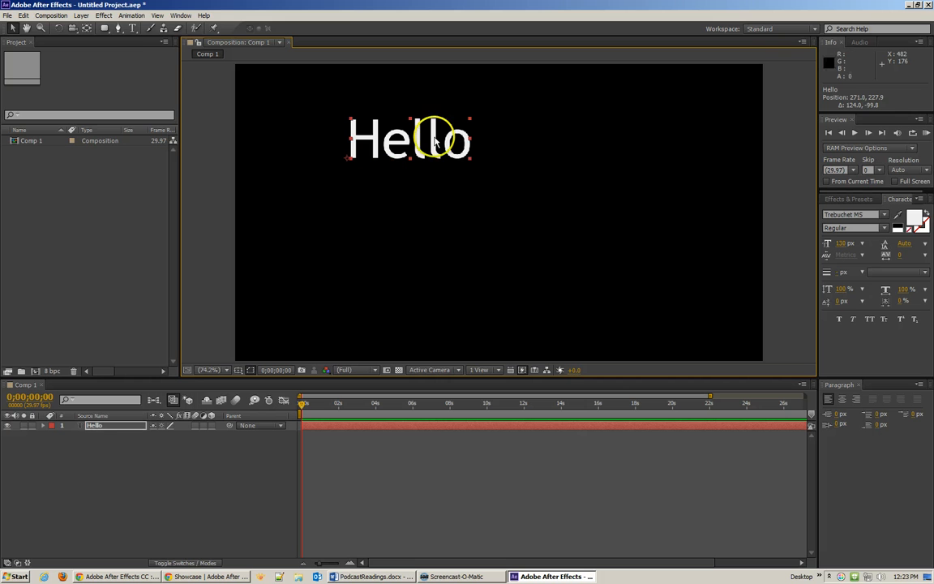
- Add a second text layer reading "ffgdfgdfg" and move it below Hello to about position 385.6, 423.4
left_click(132, 28)
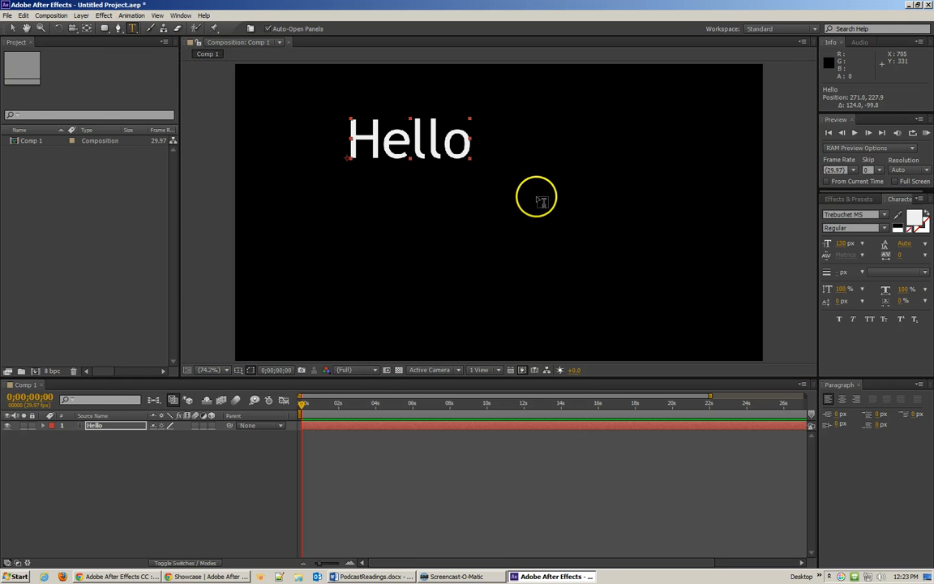
left_click(514, 166)
type("ffgdfgdfg")
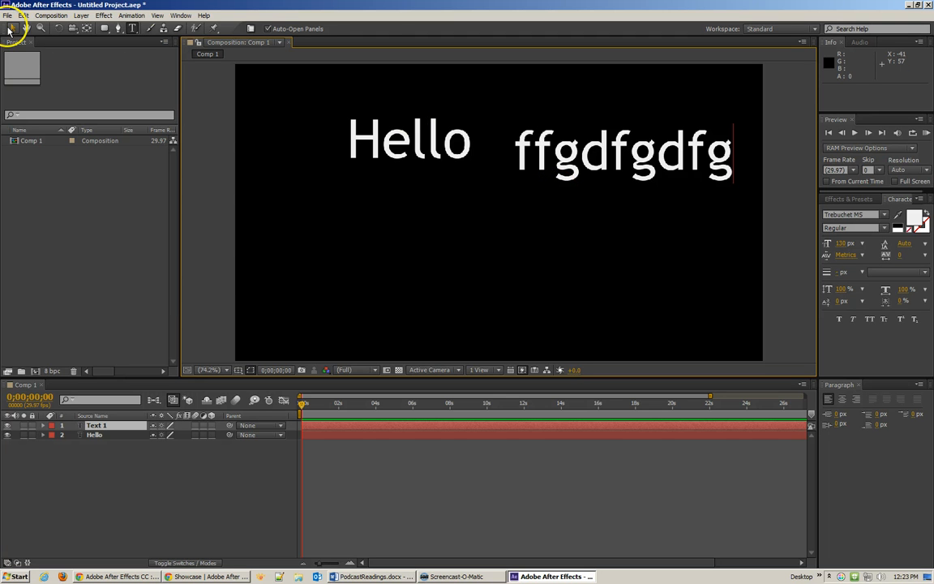
left_click(10, 30)
left_click_drag(512, 154, 414, 210)
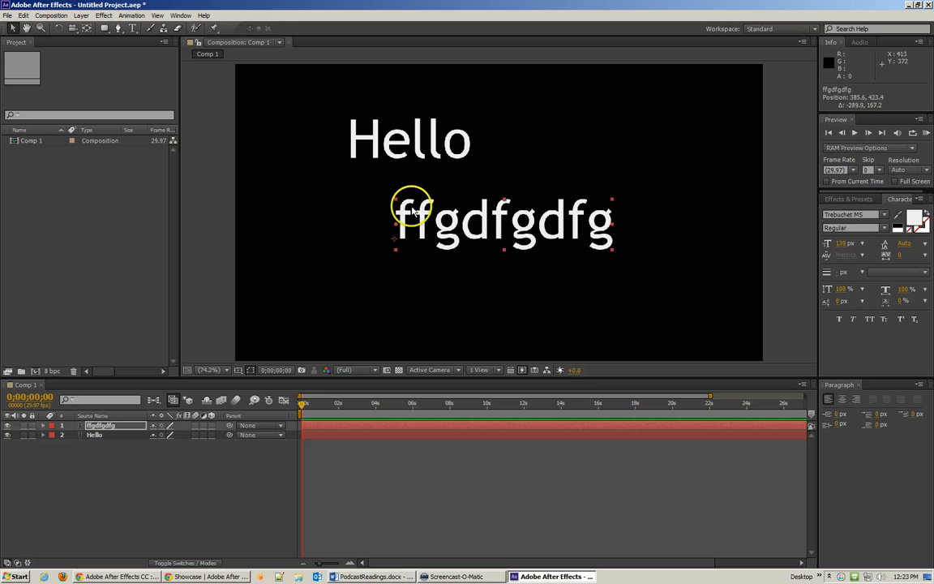
- Move the Hello text to about position 369.4, 210.3 and select the two text layers in turn
left_click_drag(371, 140, 413, 138)
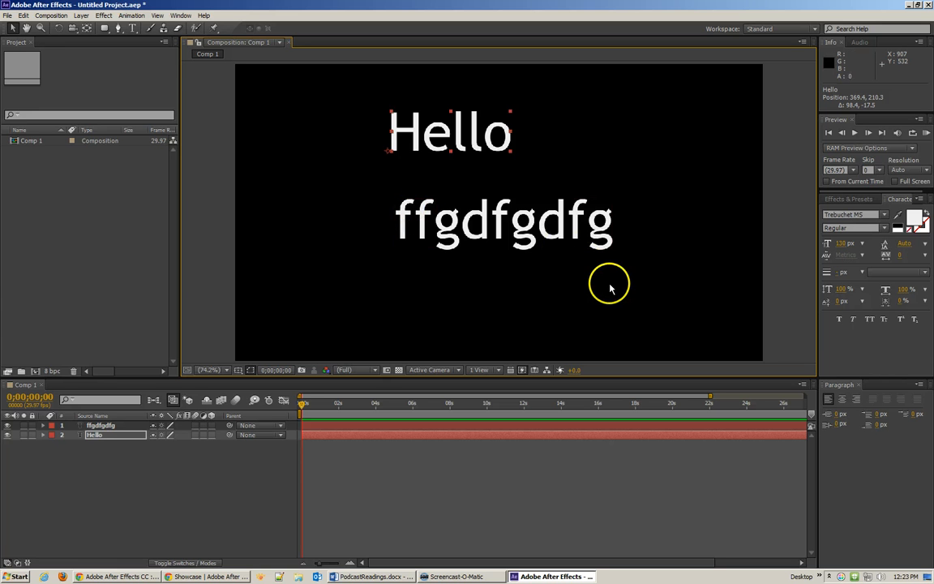
left_click(114, 425)
left_click(119, 434)
left_click(118, 426)
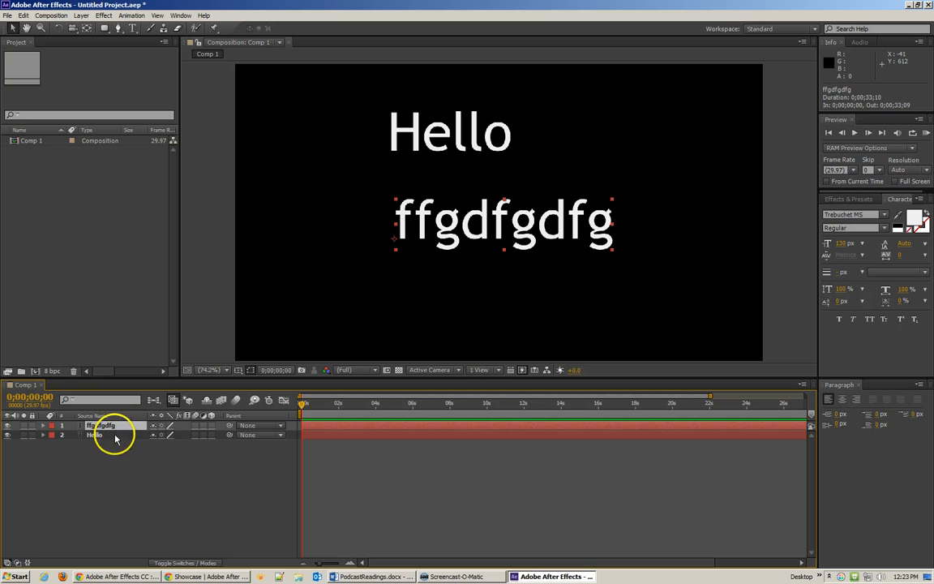
left_click(115, 435)
- Add a third text layer reading "zxfgsdfg" near the bottom of the composition
left_click(132, 28)
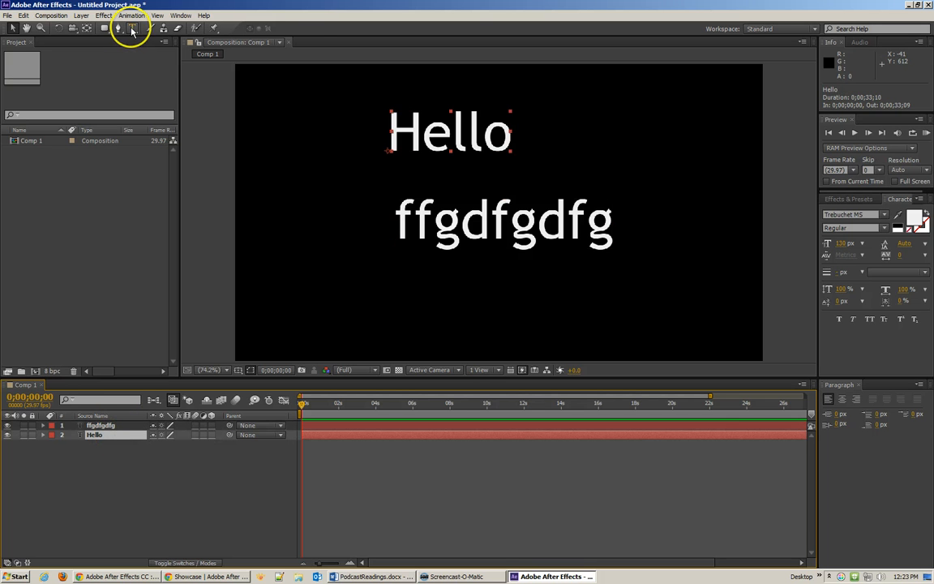
left_click(340, 329)
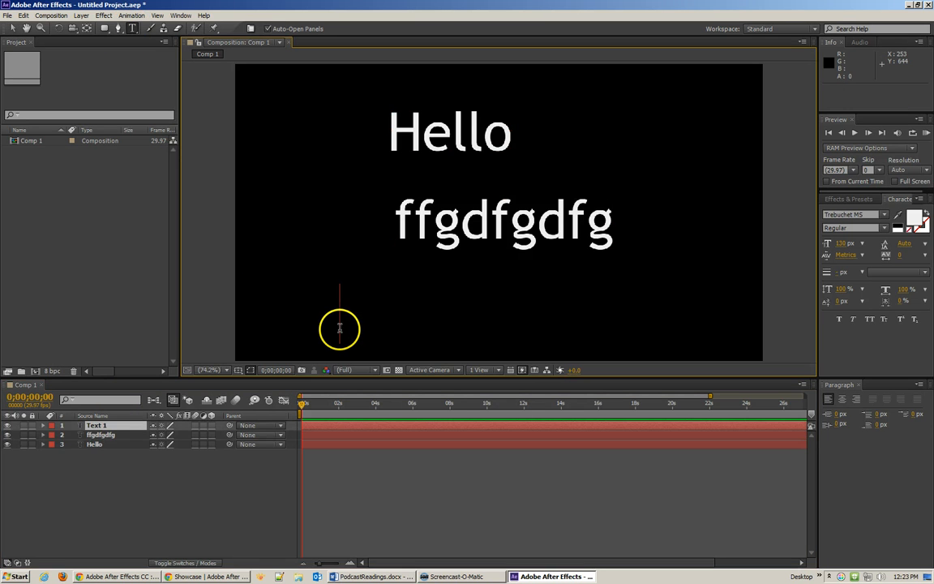
type("zxfgsdfg")
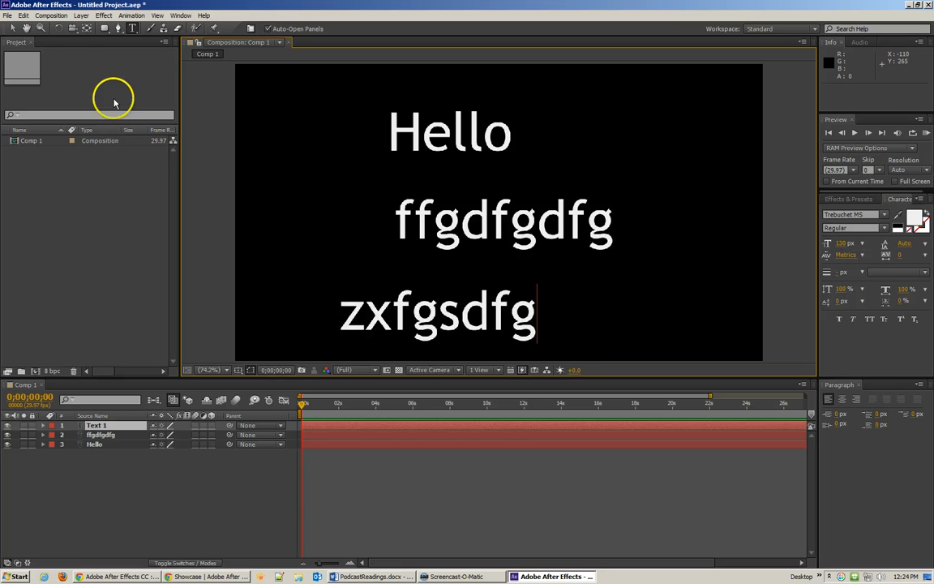
left_click(13, 27)
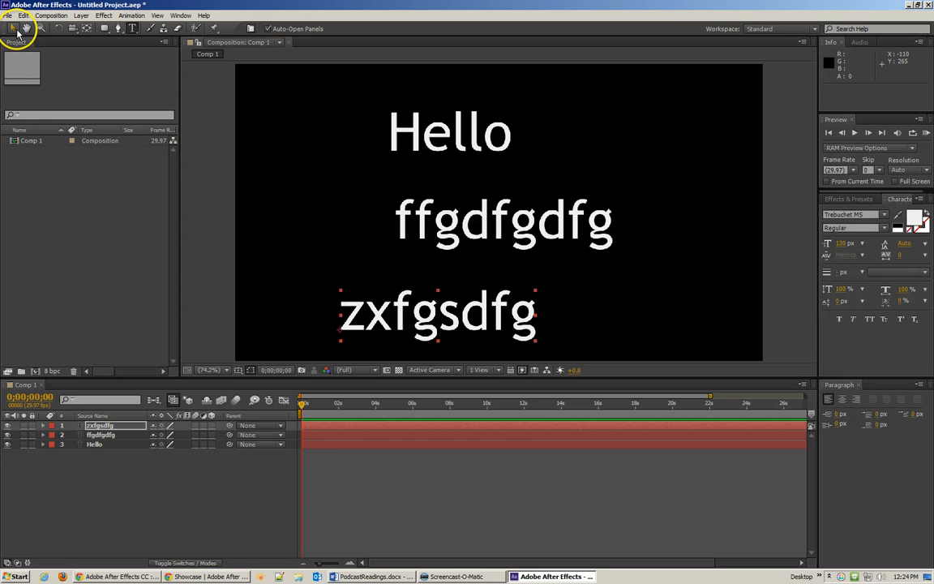
- Replace the middle text layer's wording "ffgdfgdfg" with "World"
left_click(100, 435)
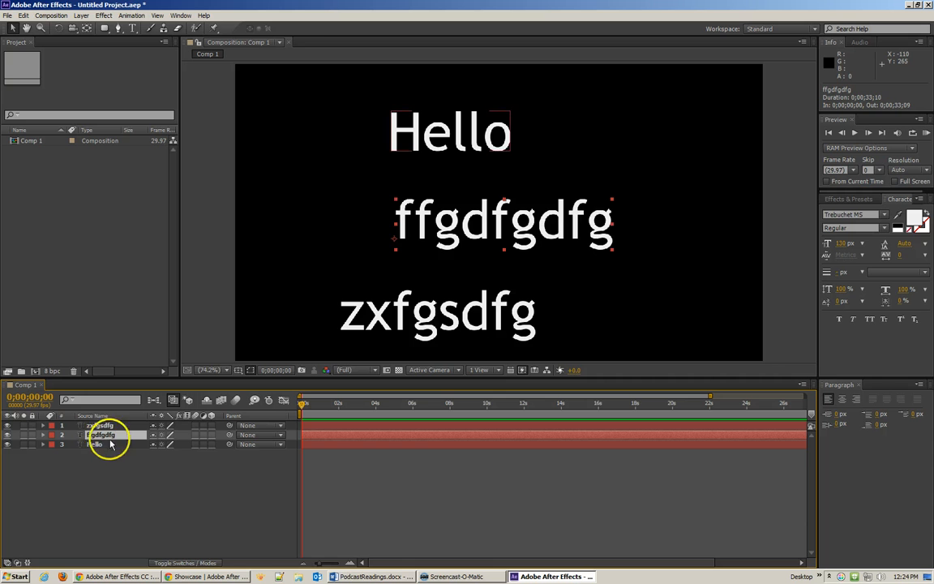
double_click(489, 224)
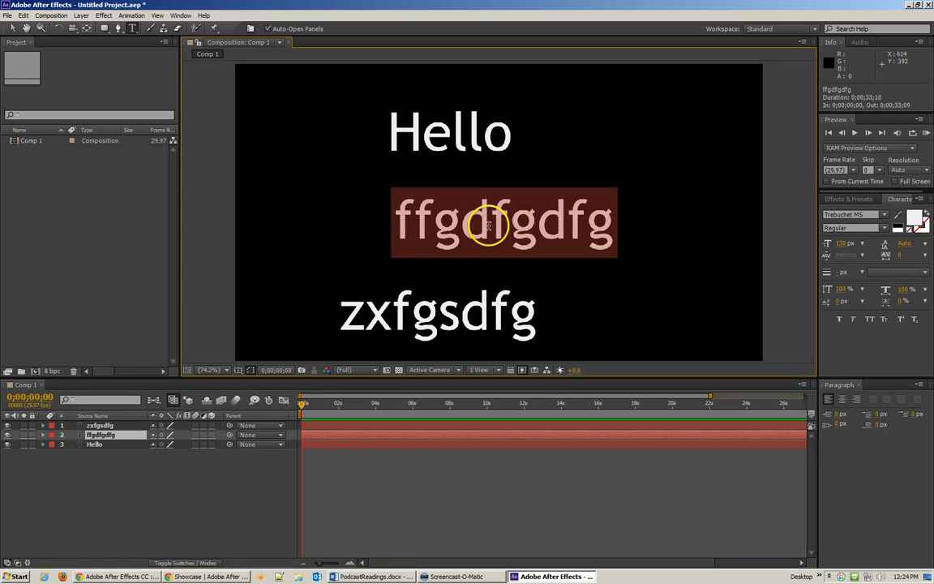
type("World")
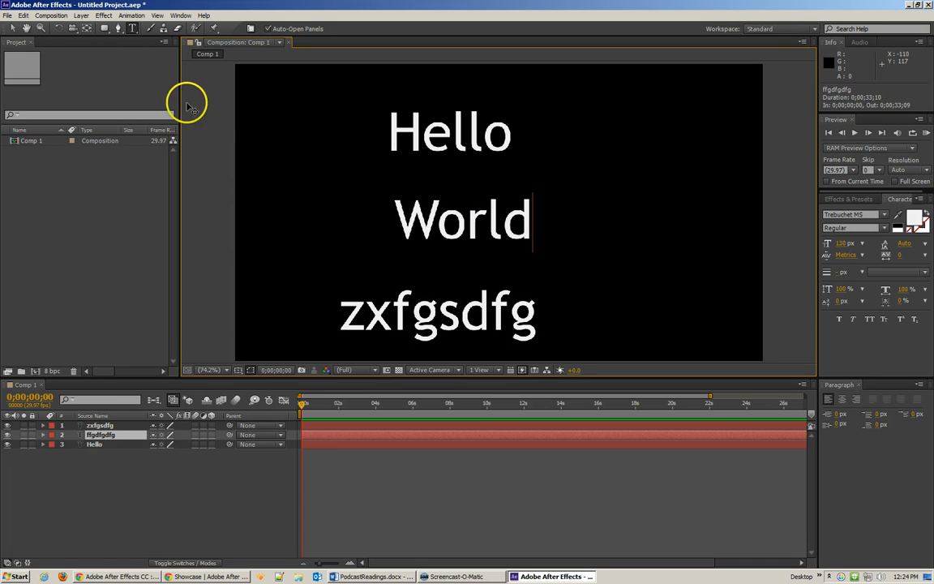
- Finish editing the World text and delete the "zxfgsdfg" text layer
left_click(13, 30)
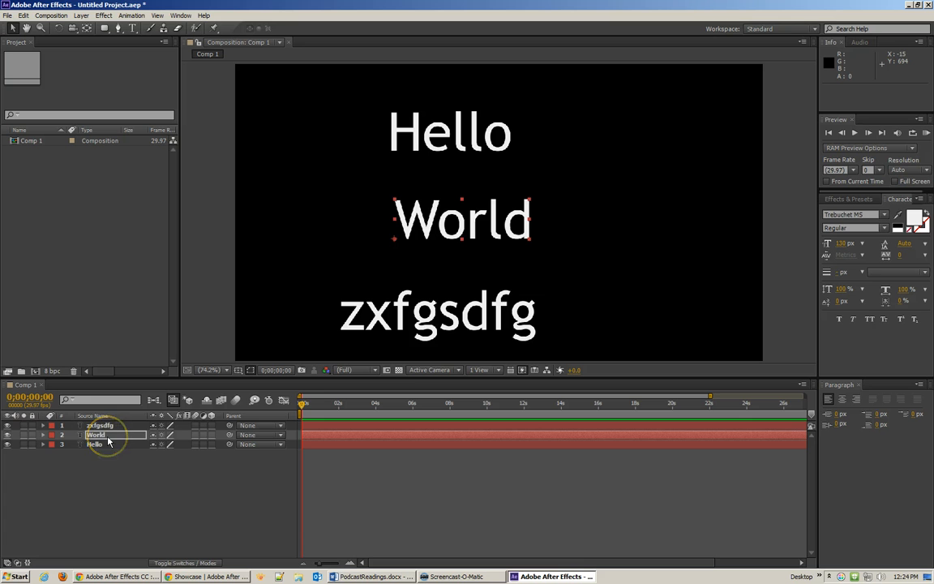
left_click(488, 297)
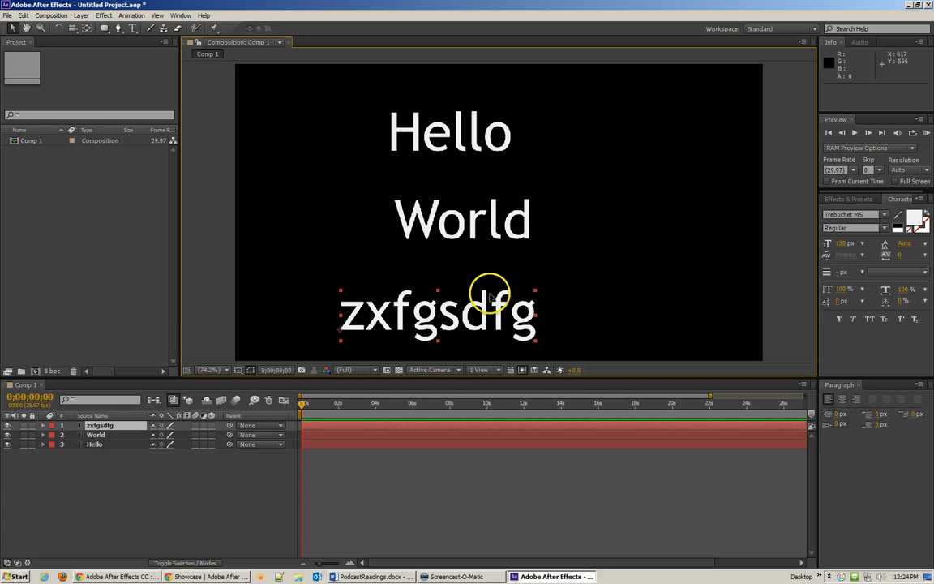
key("Delete")
- Expand the World layer's Text, Path Options, More Options and Transform groups and examine the properties in an enlarged timeline
left_click(525, 219)
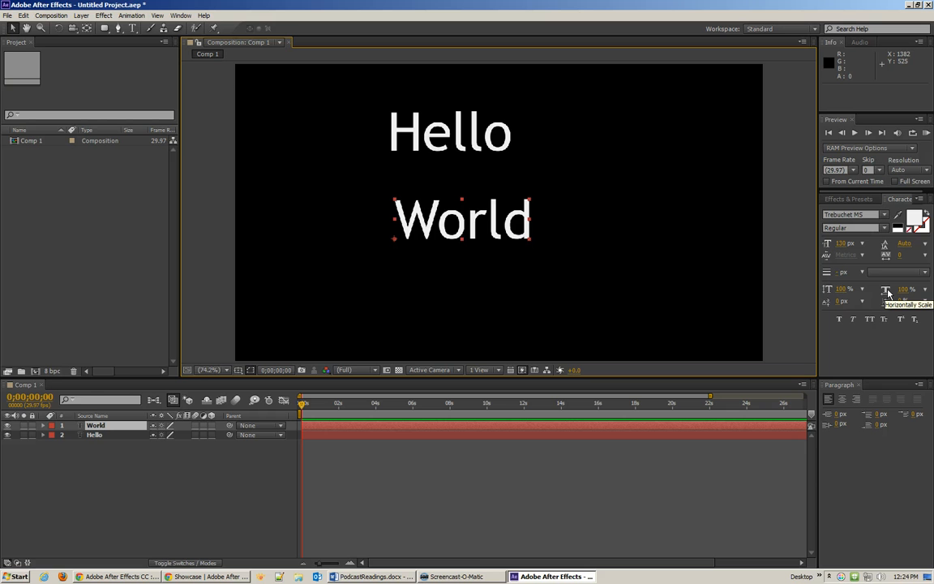
left_click(42, 426)
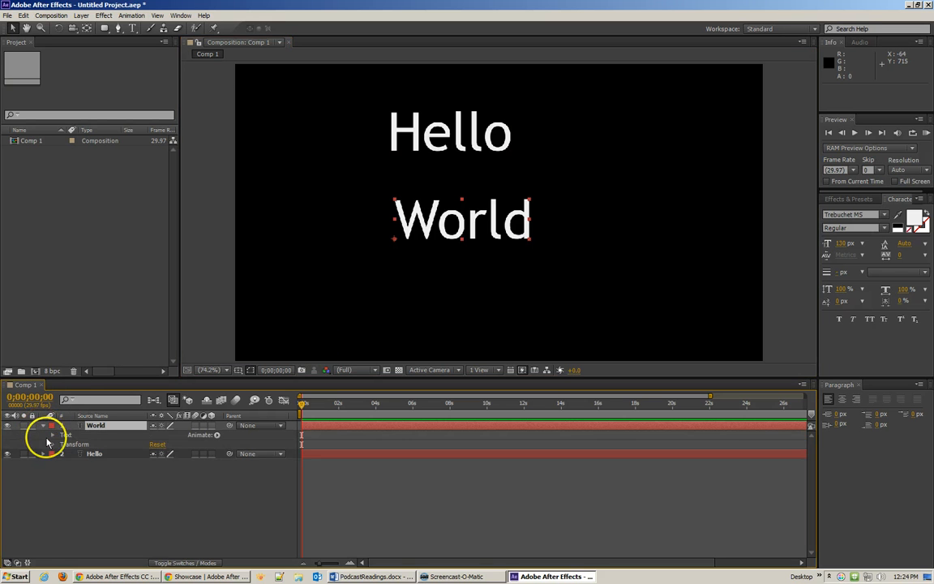
left_click(52, 444)
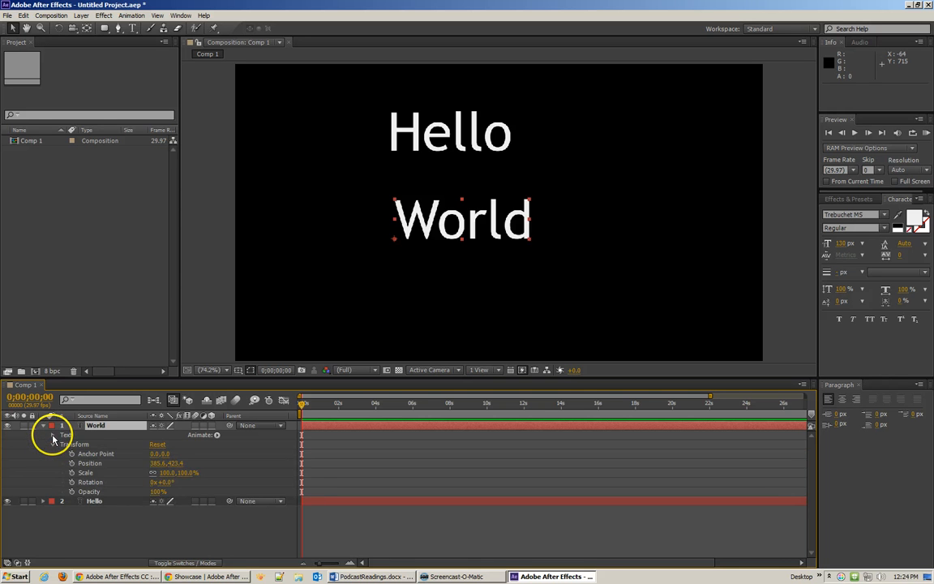
left_click(52, 436)
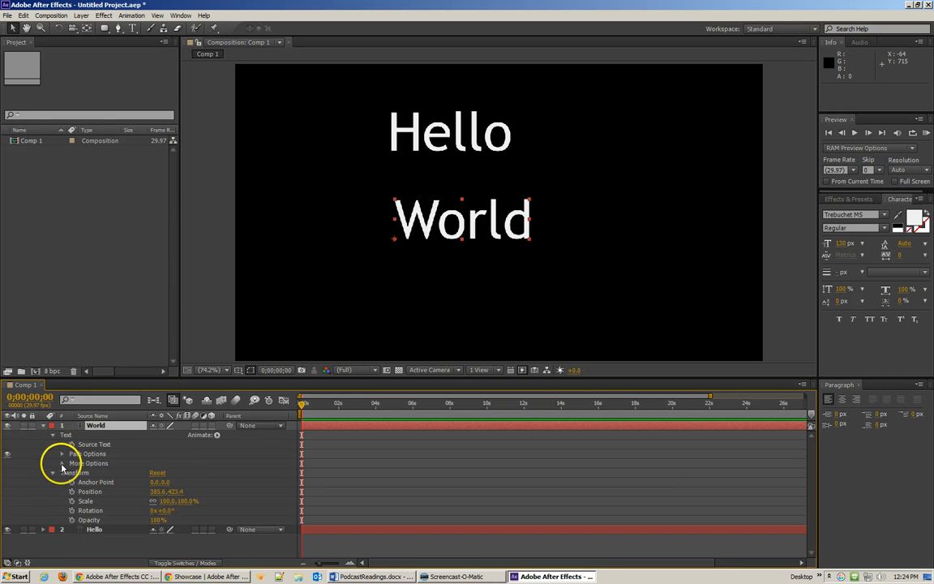
left_click(62, 464)
left_click(62, 454)
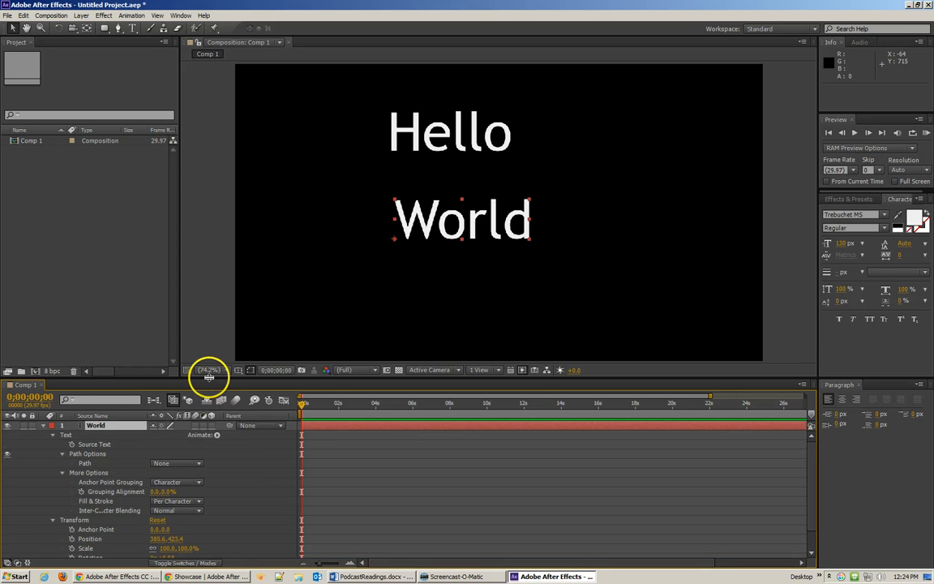
left_click_drag(209, 375, 202, 270)
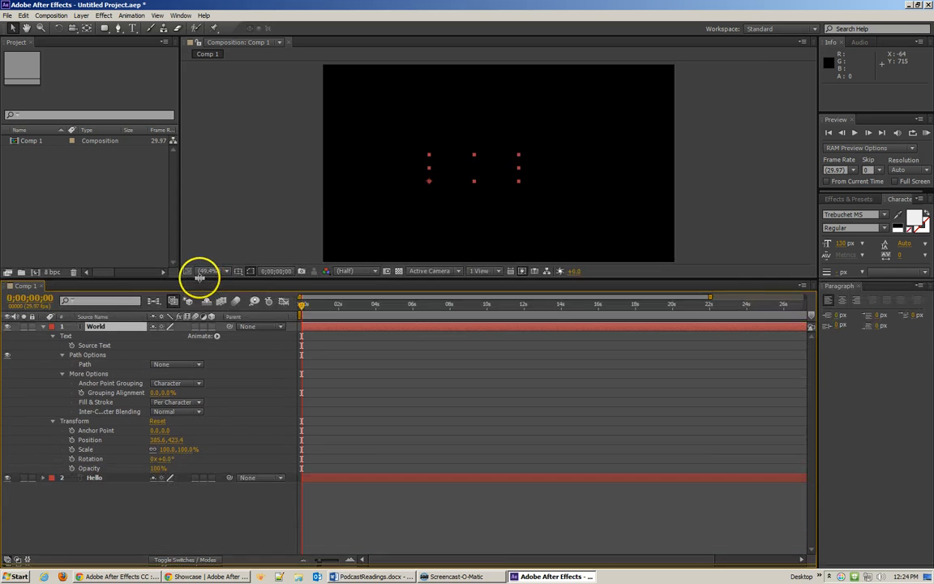
left_click(89, 366)
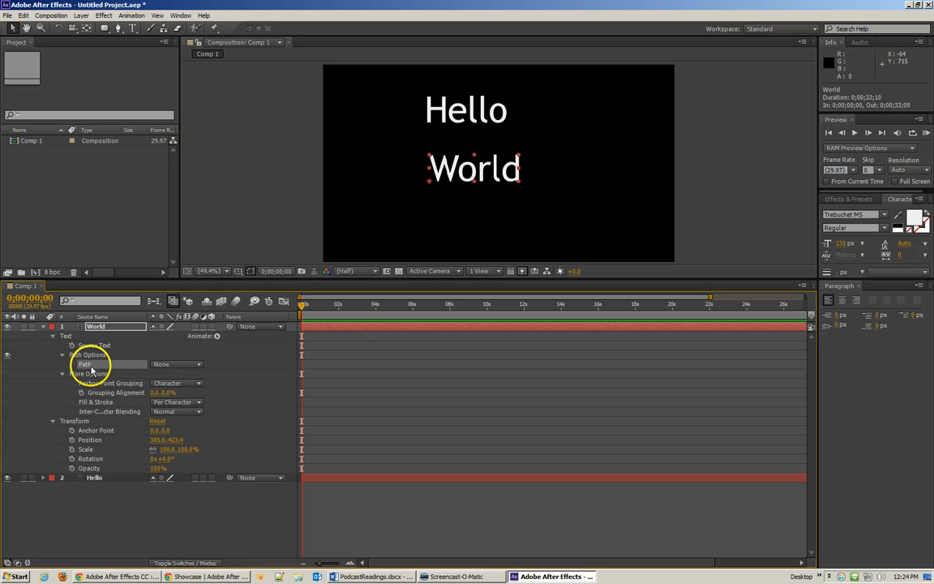
left_click(95, 383)
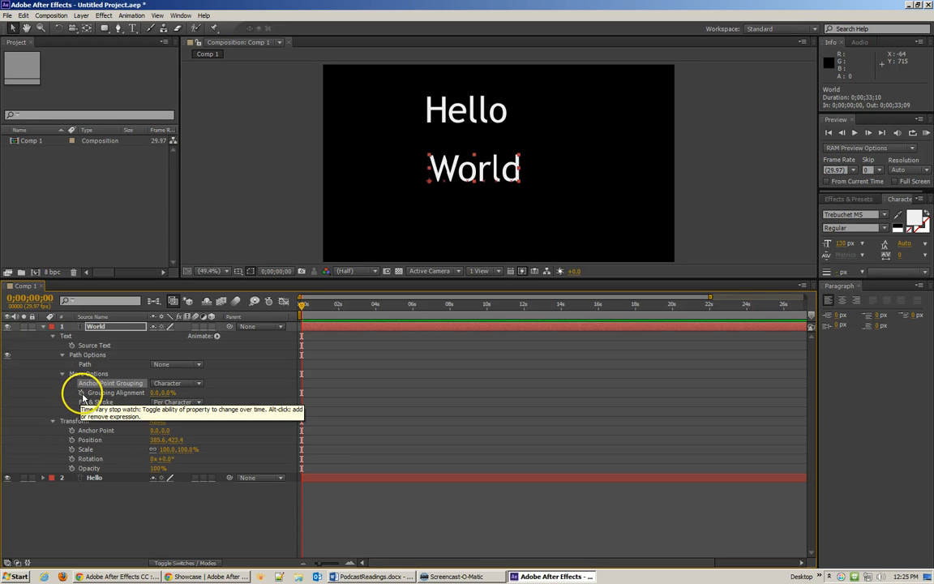
left_click(116, 392)
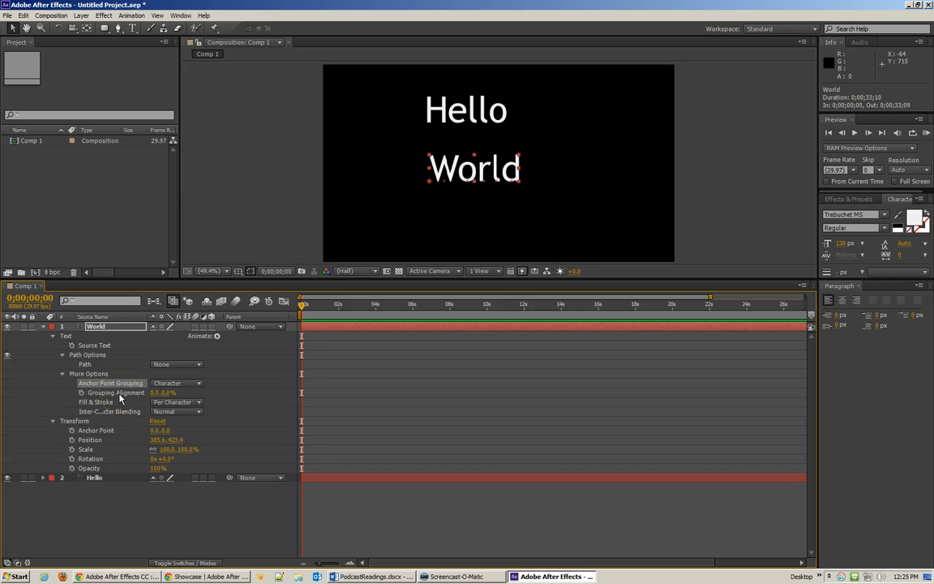
- Add a Rotation text animator to the World layer and set its rotation to 8°
left_click(216, 336)
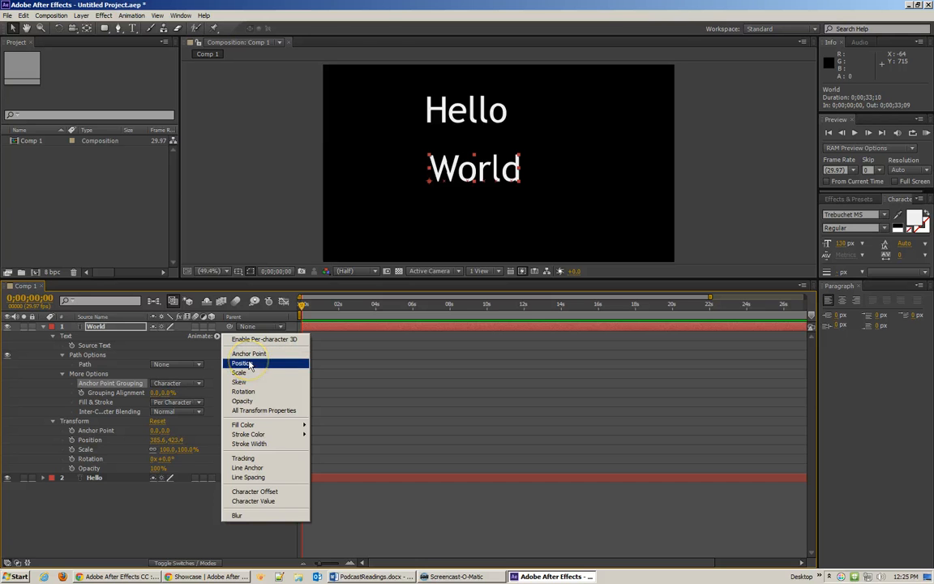
left_click(243, 390)
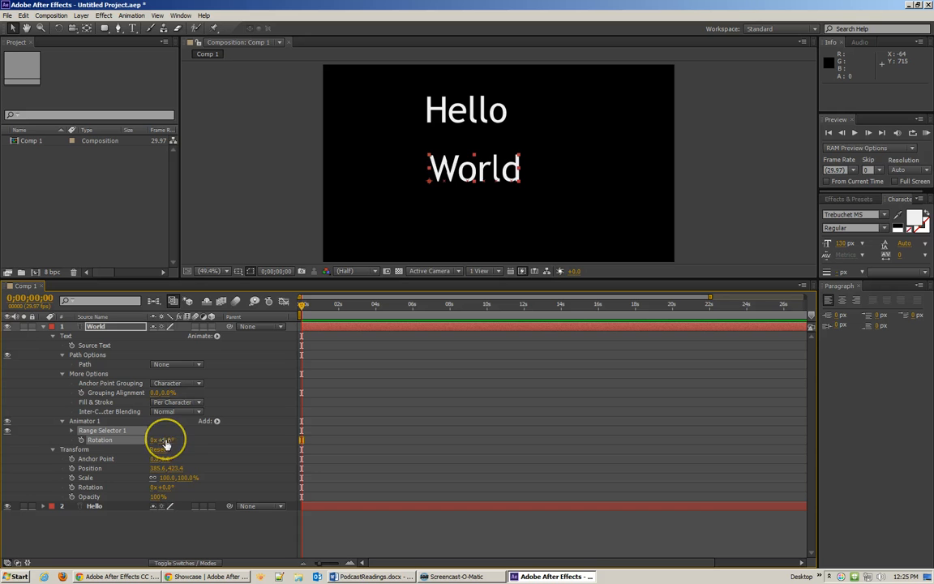
mouse_move(165, 443)
left_mouse_down()
mouse_move(202, 438)
mouse_move(154, 437)
mouse_move(163, 428)
left_mouse_up()
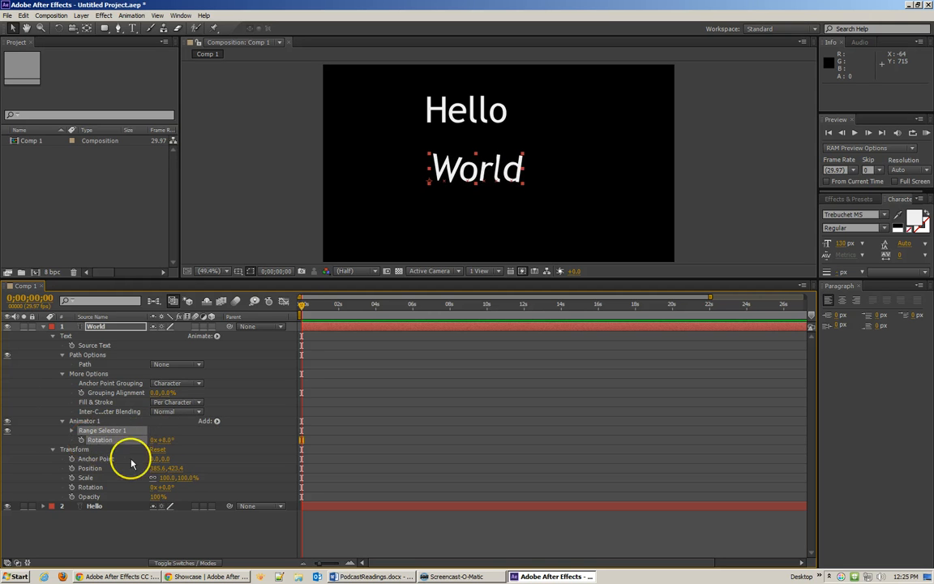
- Set the World layer's Transform rotation to 4° and its text animator's rotation to 6°
left_click(76, 449)
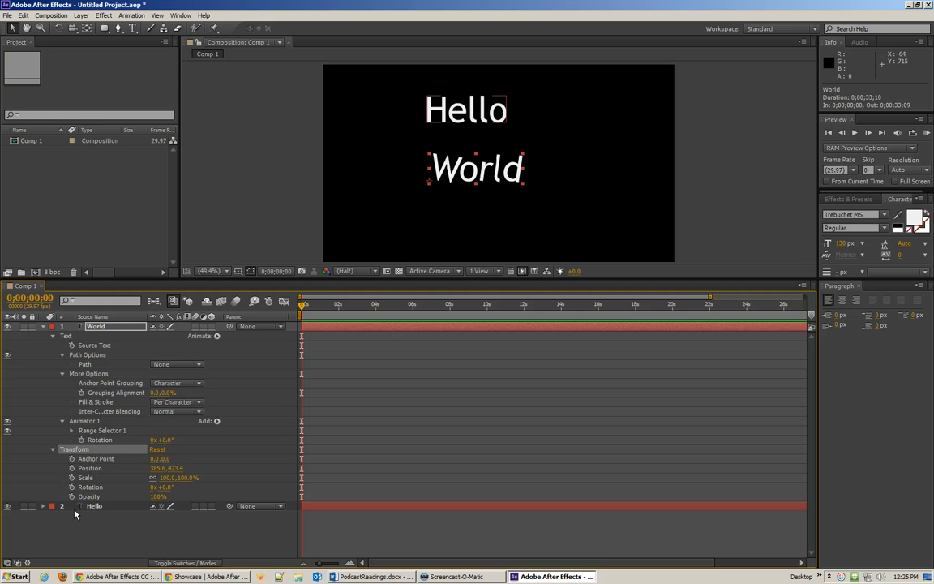
left_click_drag(164, 489, 154, 474)
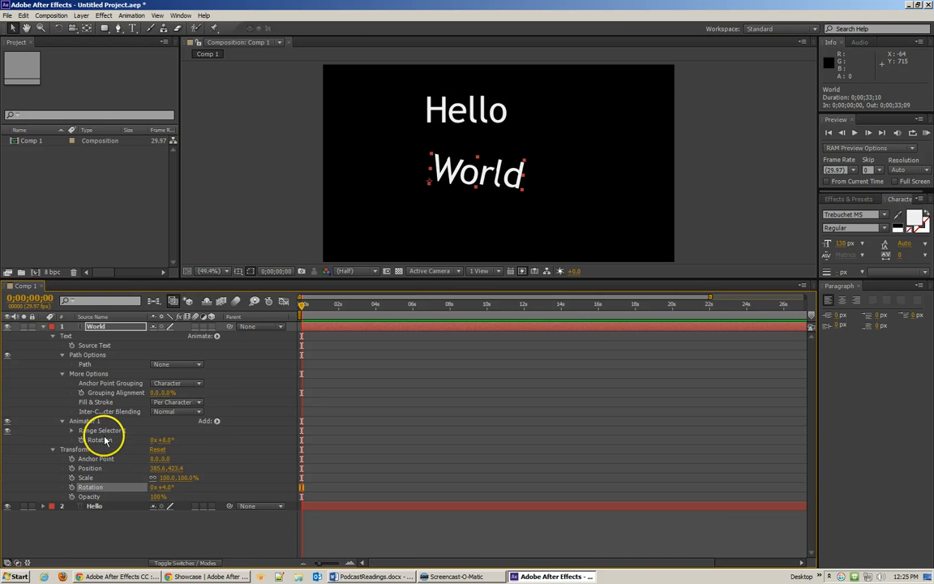
left_click_drag(165, 439, 167, 446)
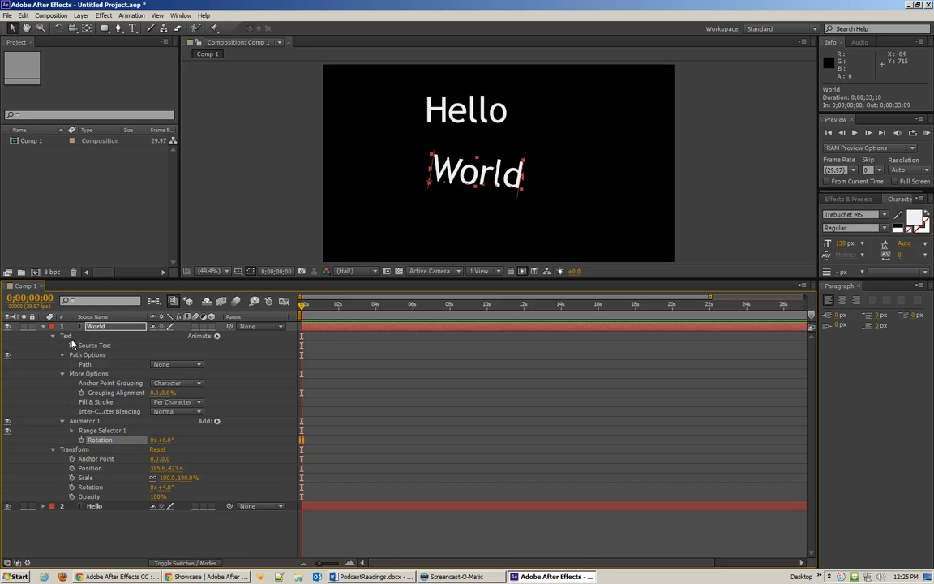
- Collapse and reopen the World layer's Text group to compare its animator with the Transform properties, and deselect everything
left_click(53, 336)
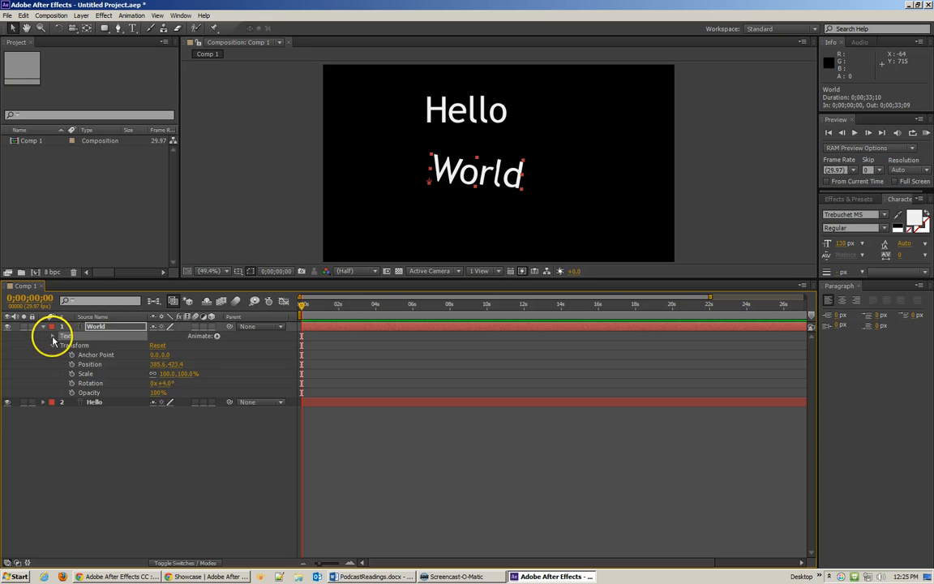
left_click(53, 336)
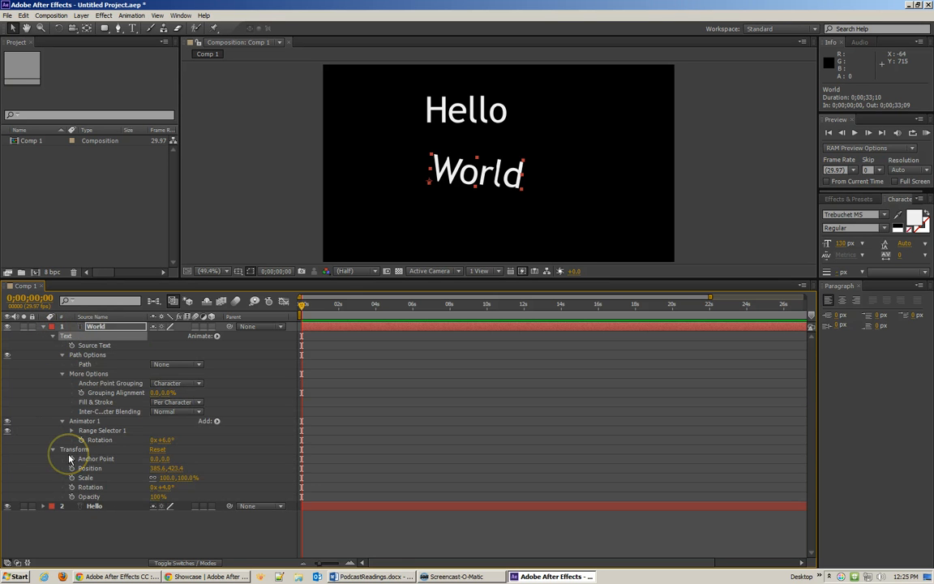
left_click(81, 423)
left_click(355, 171)
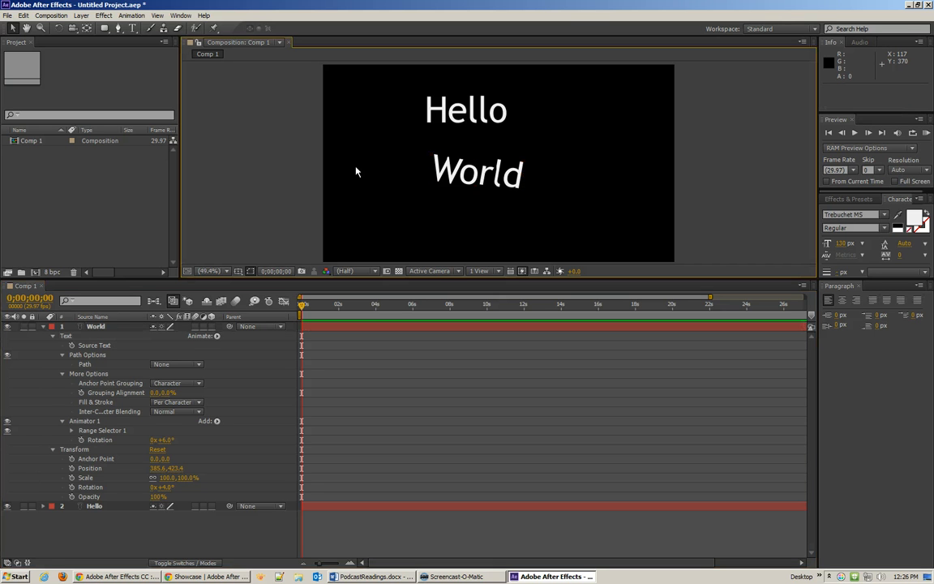
- Delete both the World and Hello text layers from the composition
left_click(96, 325)
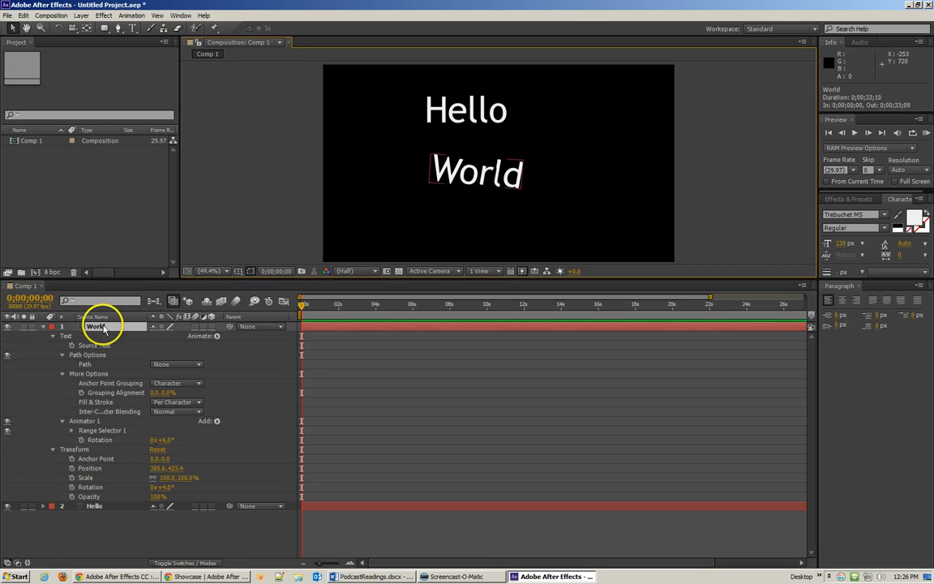
left_click(103, 508, "shift")
key("Delete")
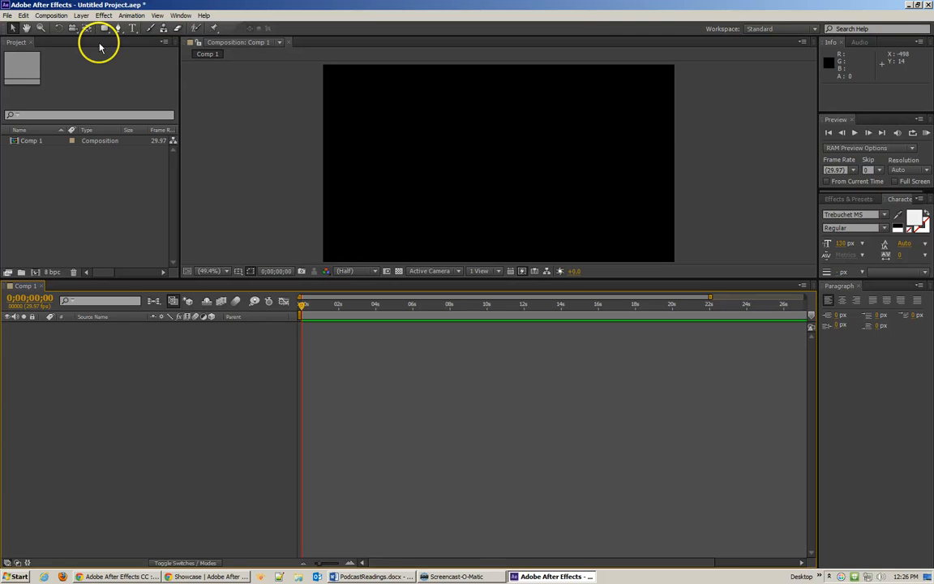
- Begin a new solid layer and choose a medium blue colour of about RGB 72, 151, 188
left_click(82, 15)
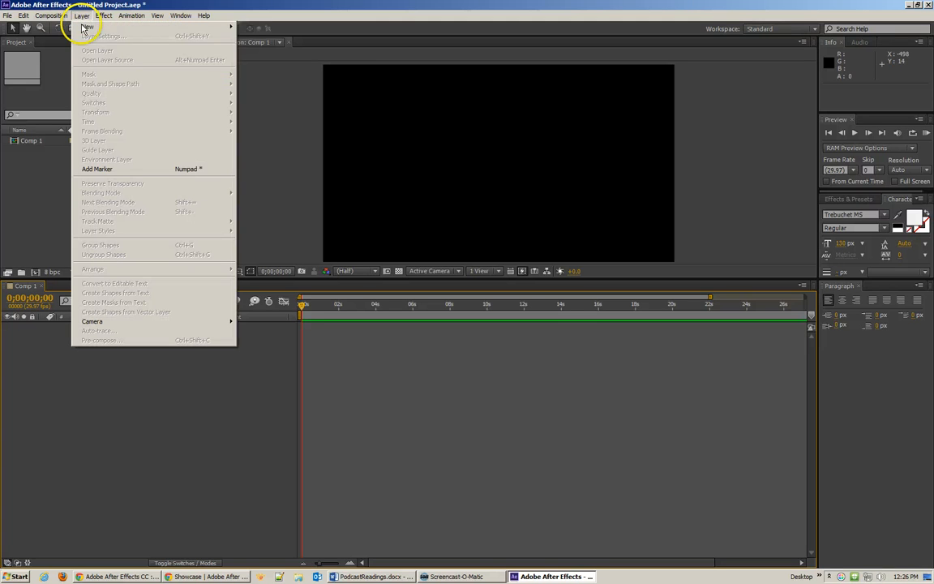
mouse_move(88, 26)
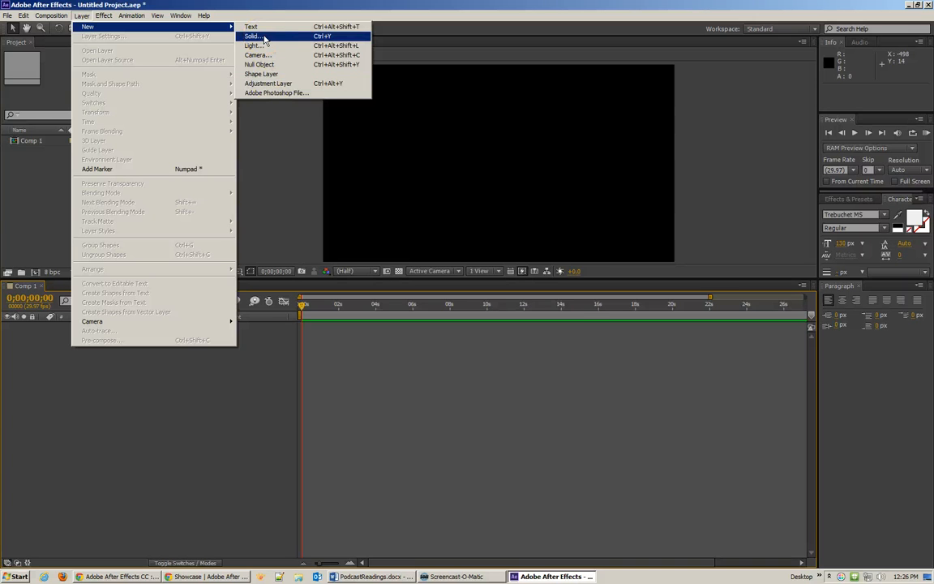
left_click(253, 37)
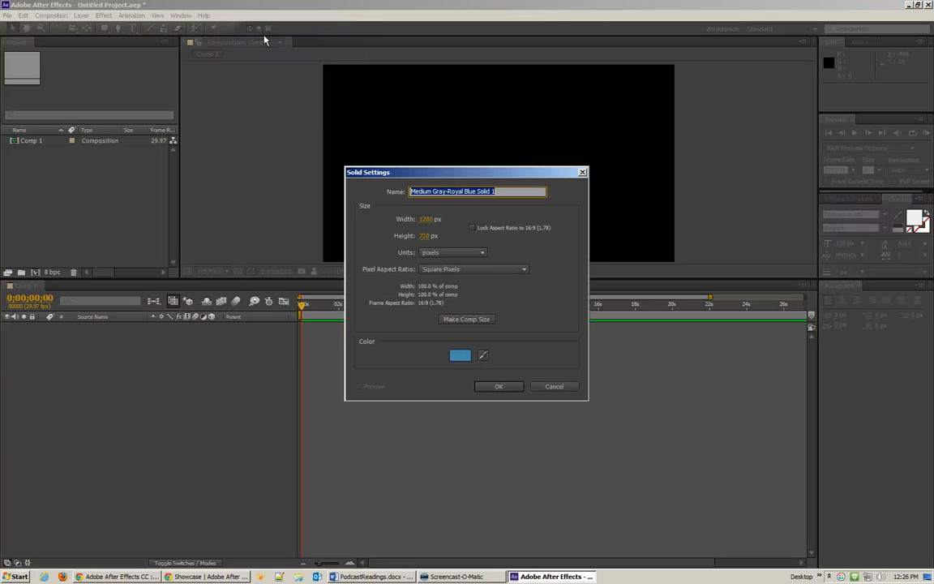
left_click(460, 355)
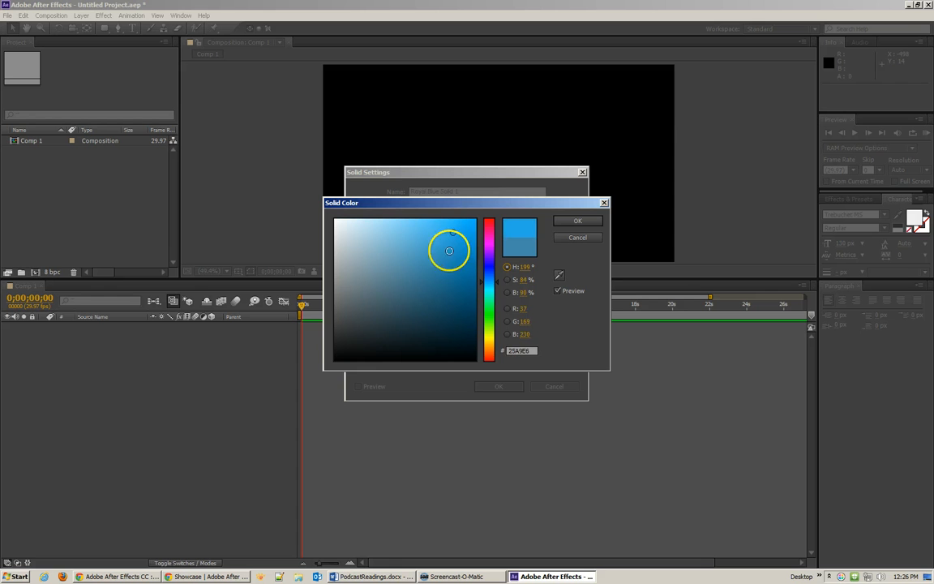
left_click(421, 256)
left_click(594, 223)
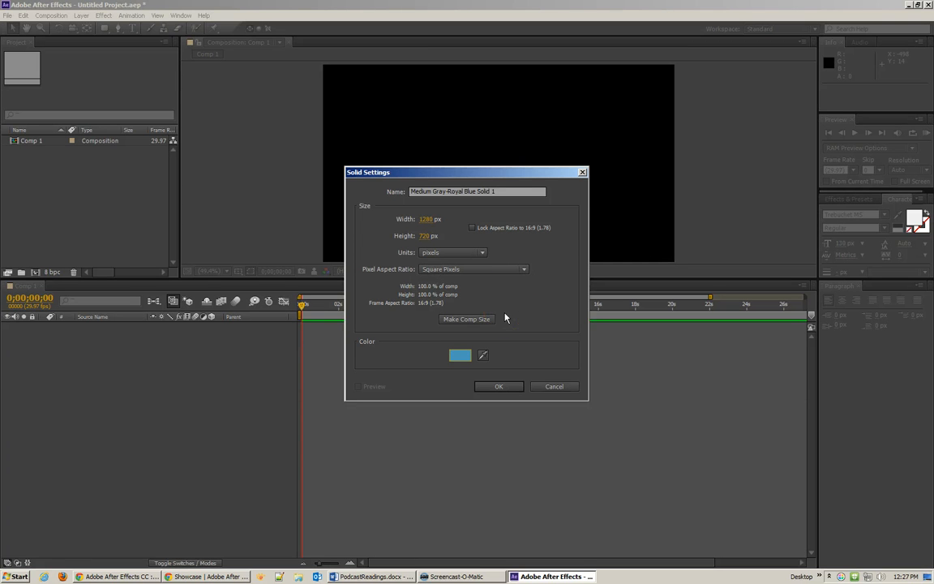
- Set the solid's width and height to 500 px each and create it
left_click(426, 219)
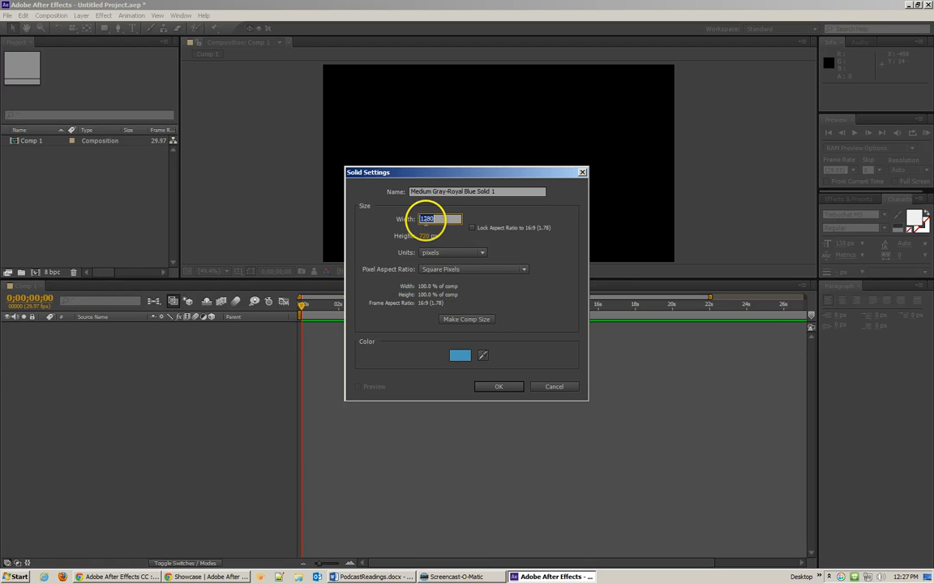
type("500")
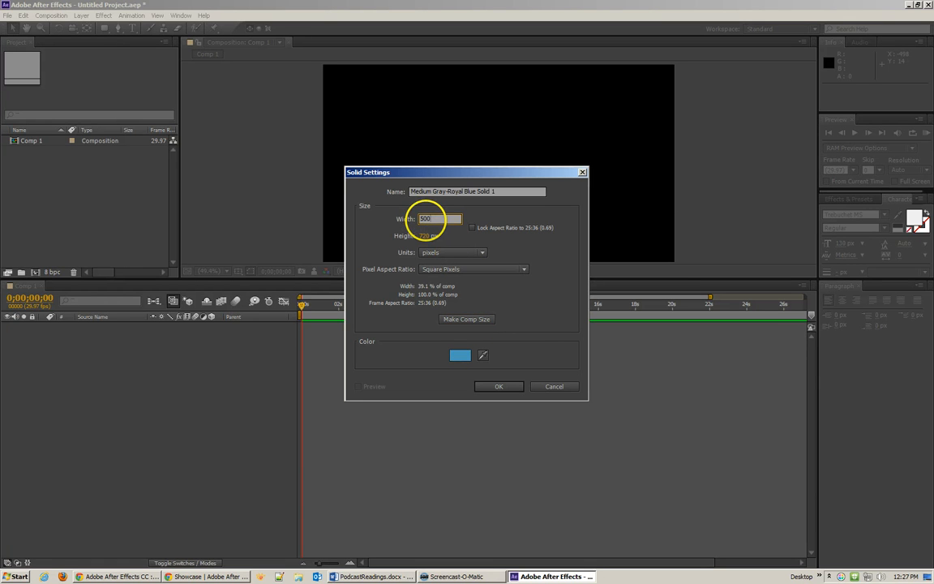
left_click(426, 235)
type("500")
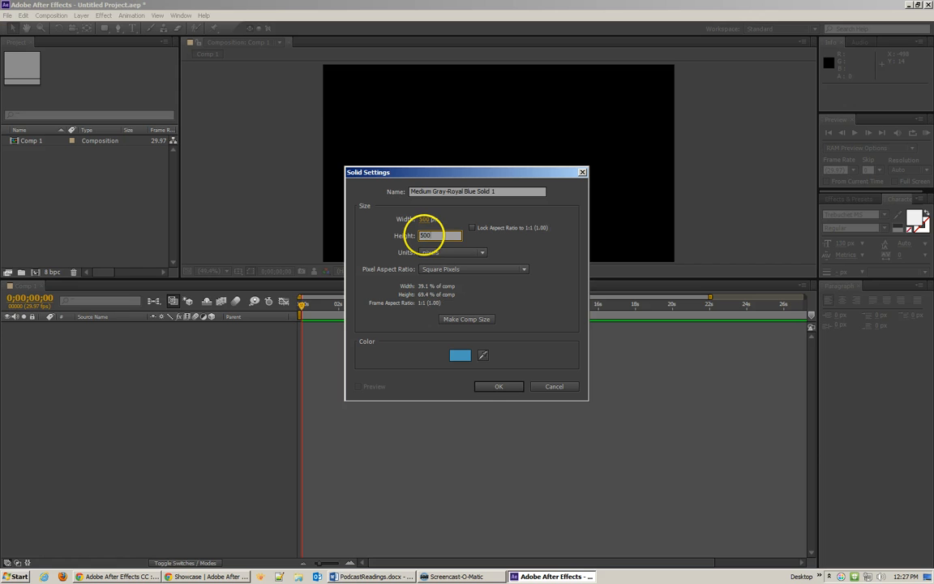
left_click(495, 289)
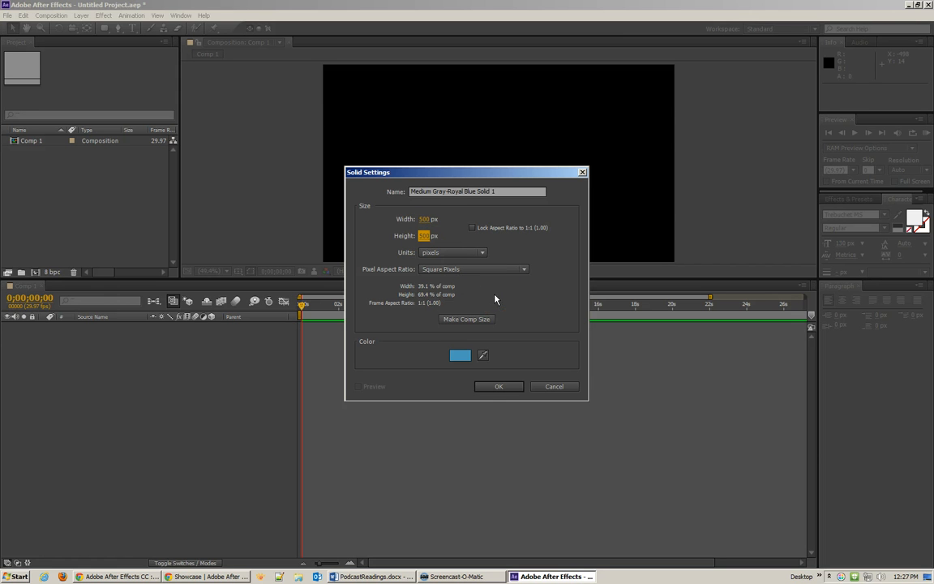
left_click(415, 224)
left_click(499, 386)
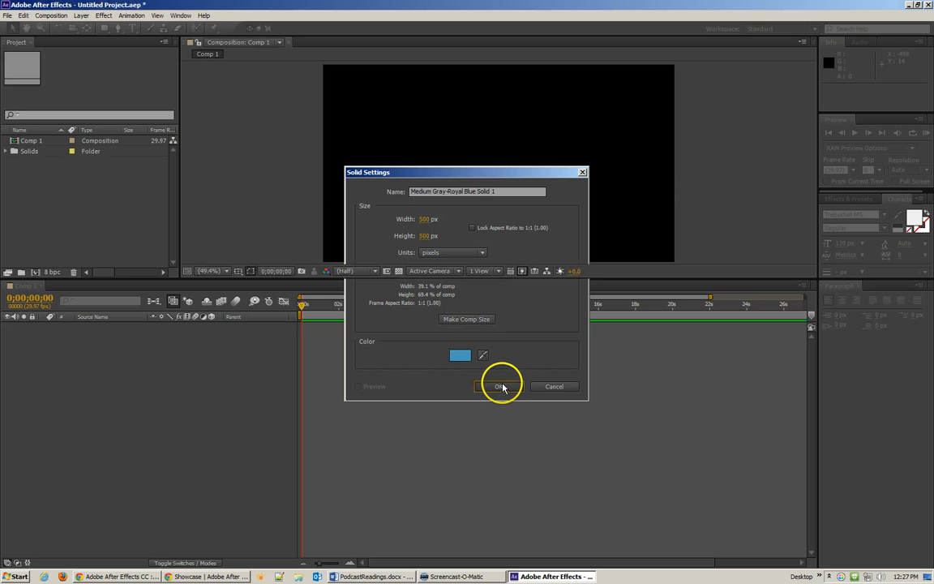
- Move the blue solid around the composition and leave it at about position 498.4, 339.8
left_click_drag(514, 180, 450, 172)
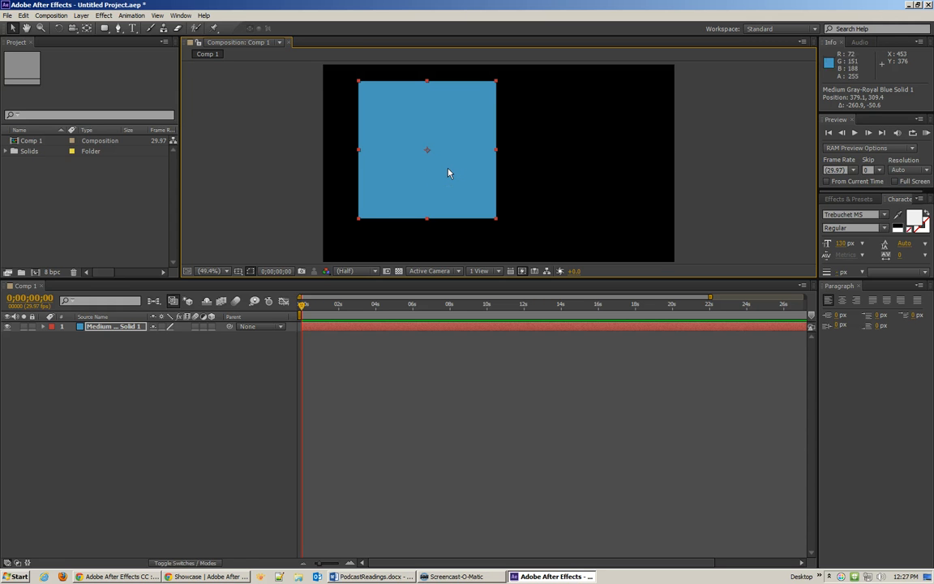
left_click_drag(450, 172, 480, 182)
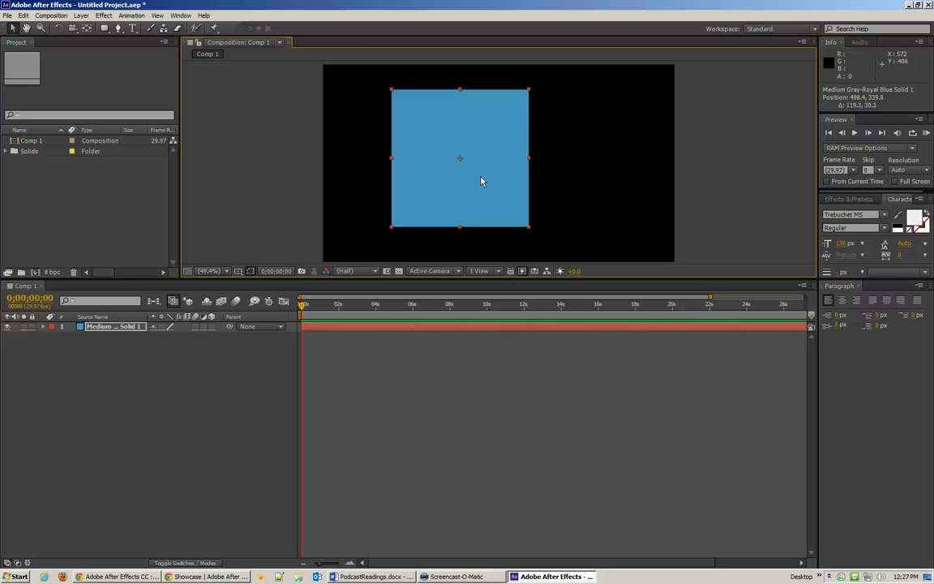
- Draw a rounded-rectangle mask about 299 x 162 px on the upper part of the selected blue solid
left_click(118, 30)
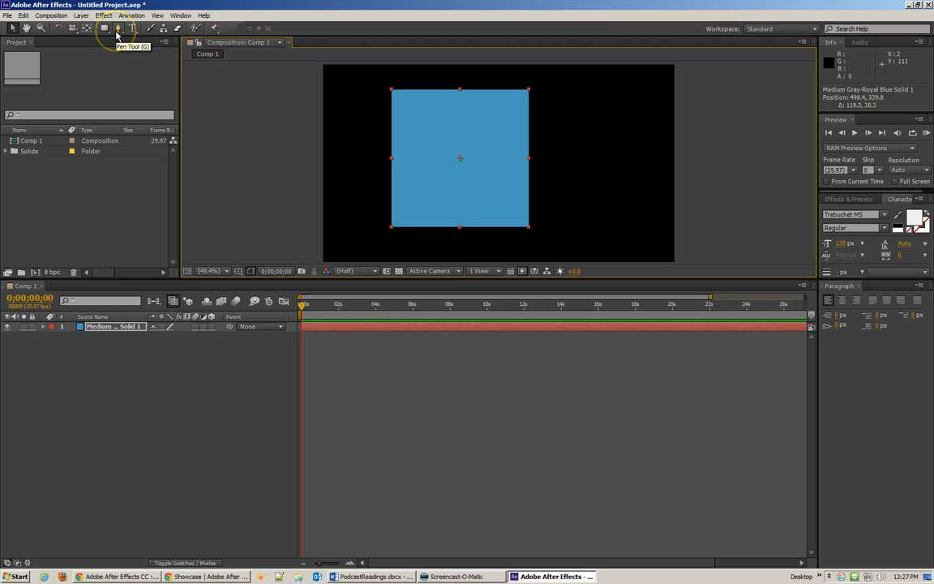
left_click(104, 29)
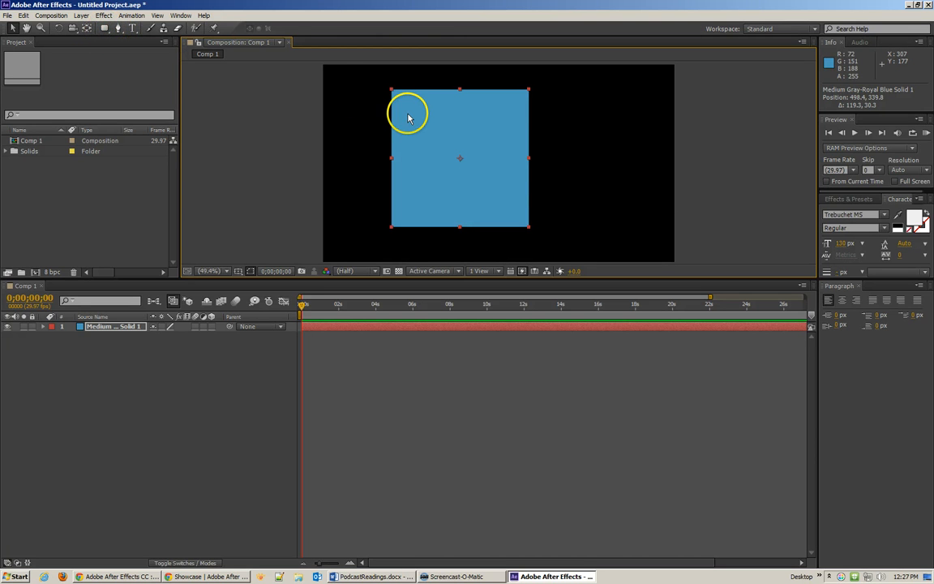
left_click(106, 30)
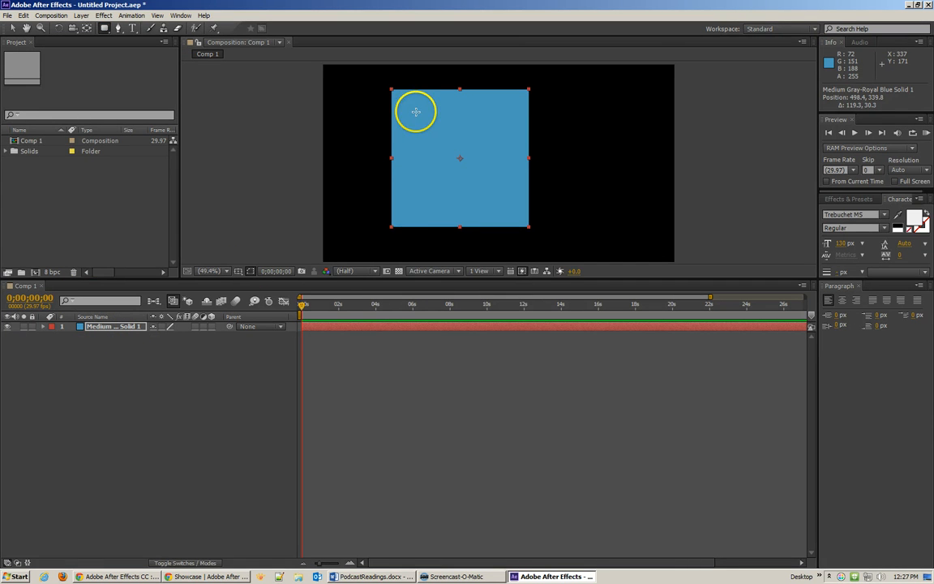
left_click_drag(416, 111, 497, 152)
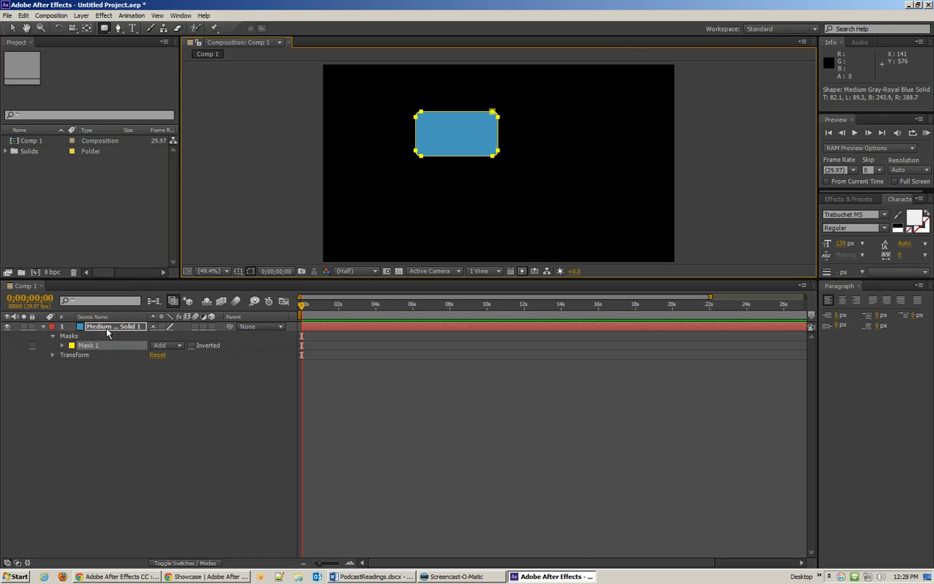
- With no layer selected, draw a rounded-rectangle shape about 370 x 93 px below the masked solid, and delete that shape layer
left_click(135, 386)
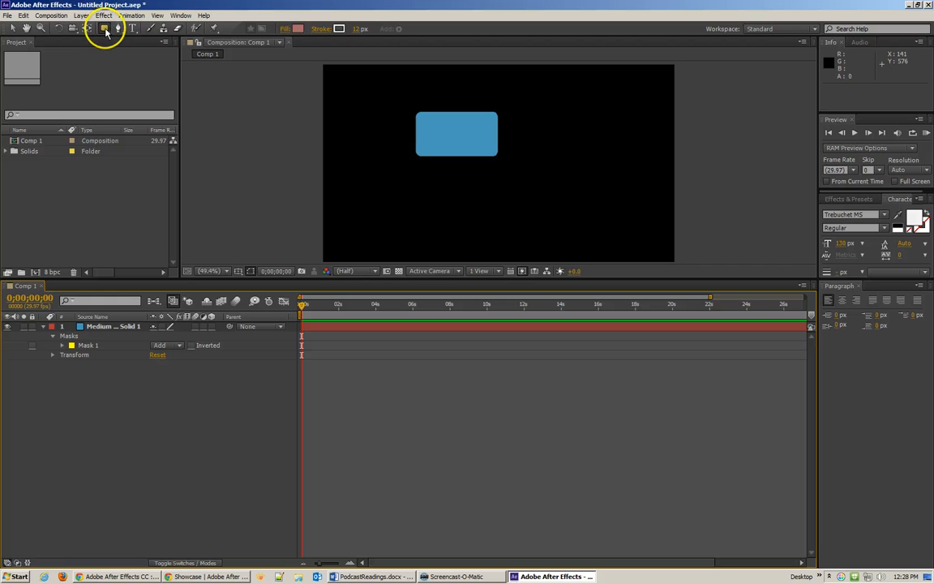
left_click_drag(419, 194, 522, 220)
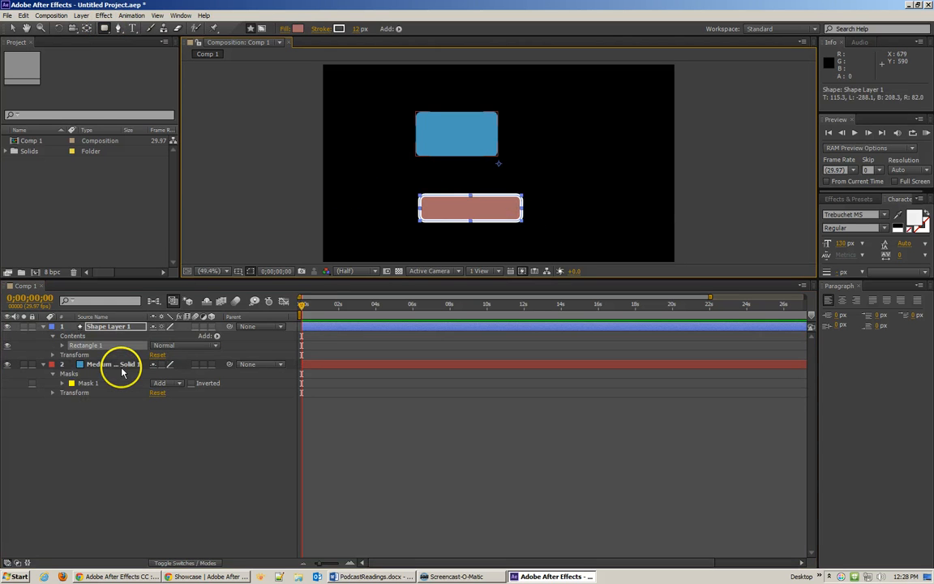
left_click(104, 326)
key("Delete")
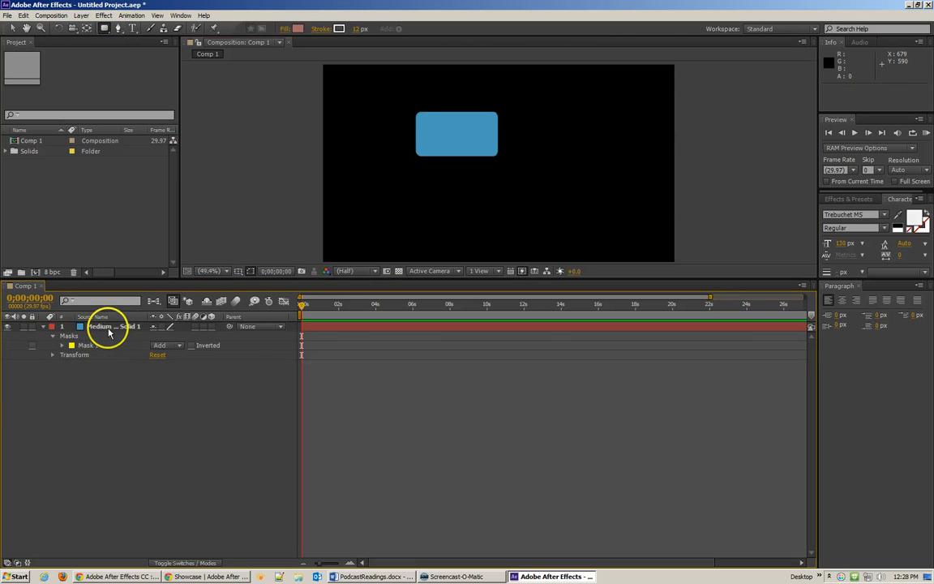
- Reveal the properties of Mask 1 on the blue solid and set its Mask Feather to 29 pixels
left_click(105, 327)
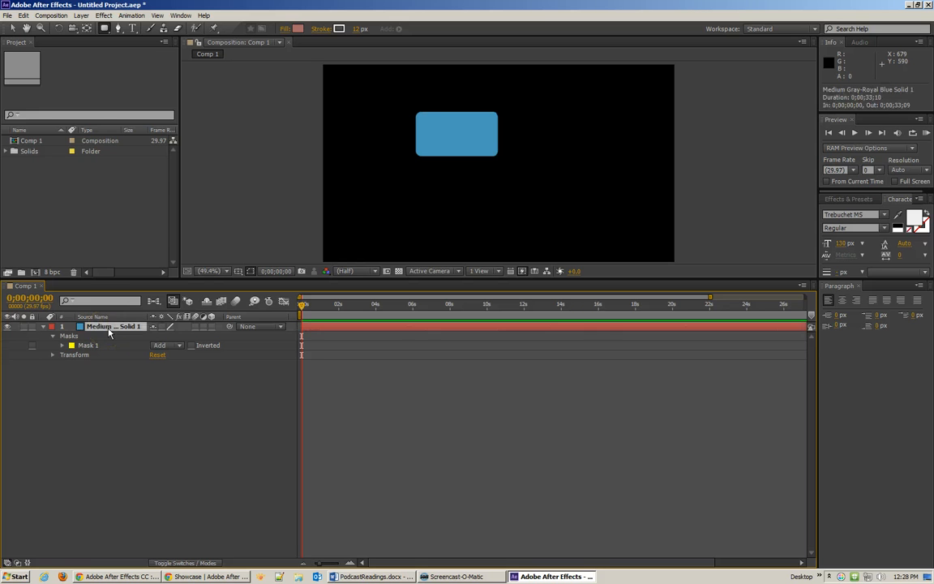
left_click(90, 345)
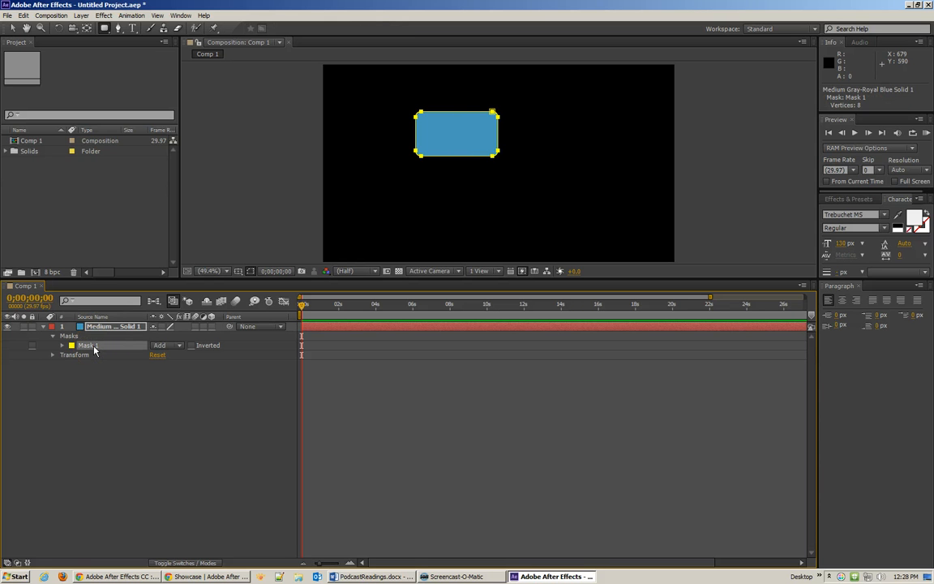
left_click(482, 126)
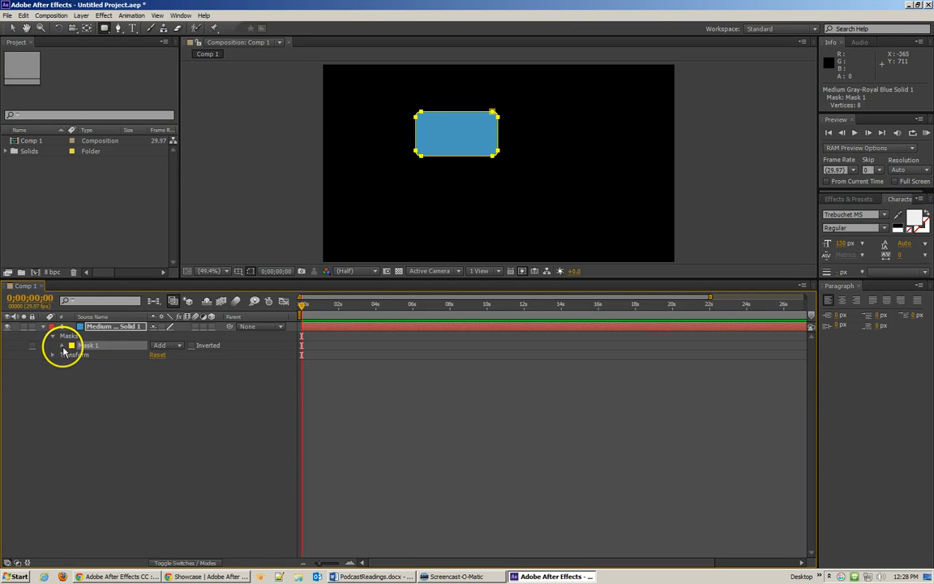
left_click(62, 346)
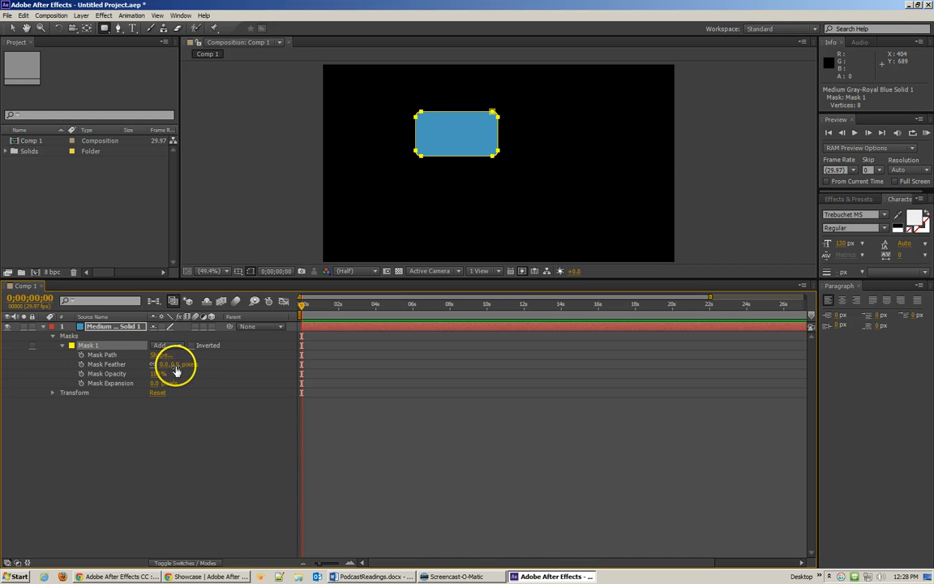
left_click_drag(175, 371, 176, 370)
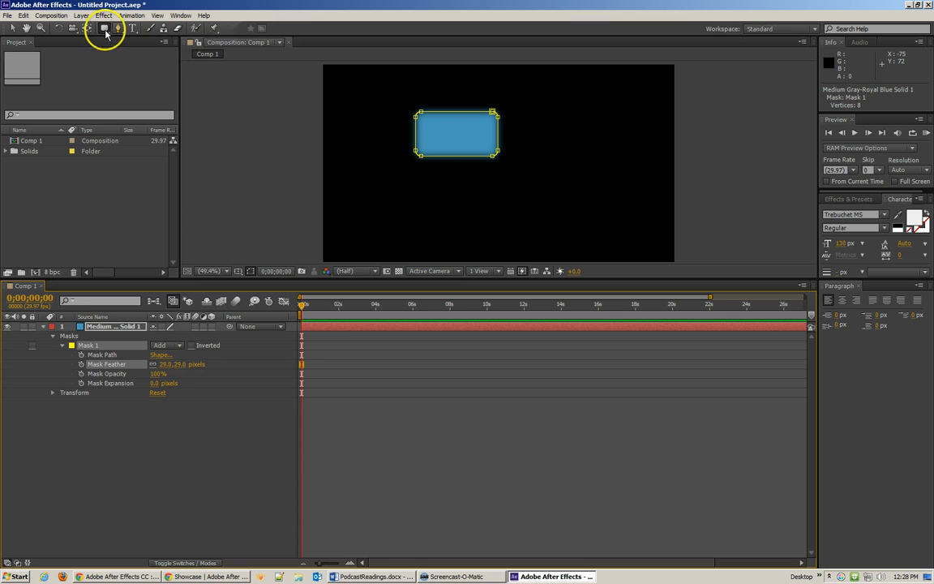
- Pull the mask's right-side vertices outward past the solid's edge and place its lower vertices below the solid's centre
left_click(12, 27)
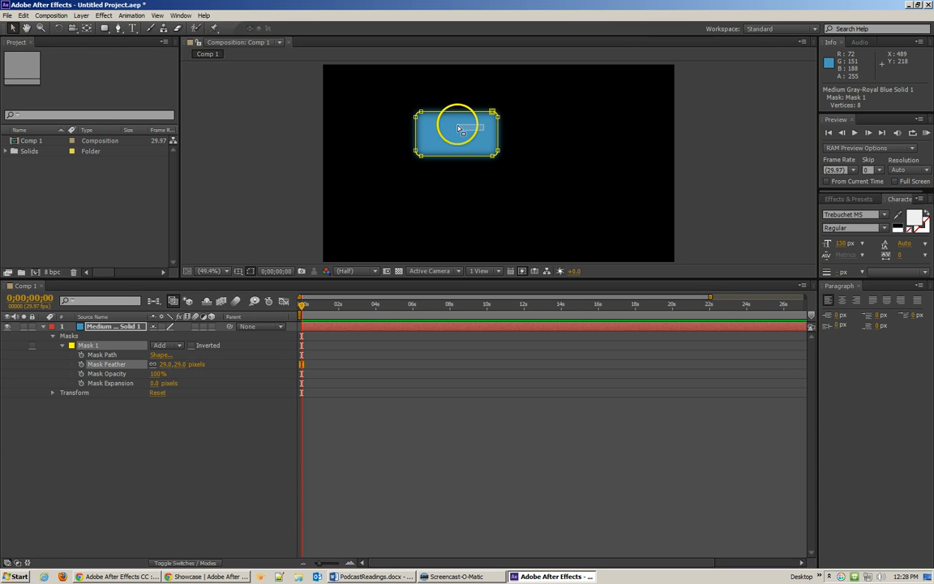
mouse_move(458, 126)
left_mouse_down()
mouse_move(465, 104)
mouse_move(529, 129)
mouse_move(551, 169)
left_mouse_up()
mouse_move(493, 156)
left_mouse_down()
mouse_move(533, 207)
mouse_move(539, 237)
left_mouse_up()
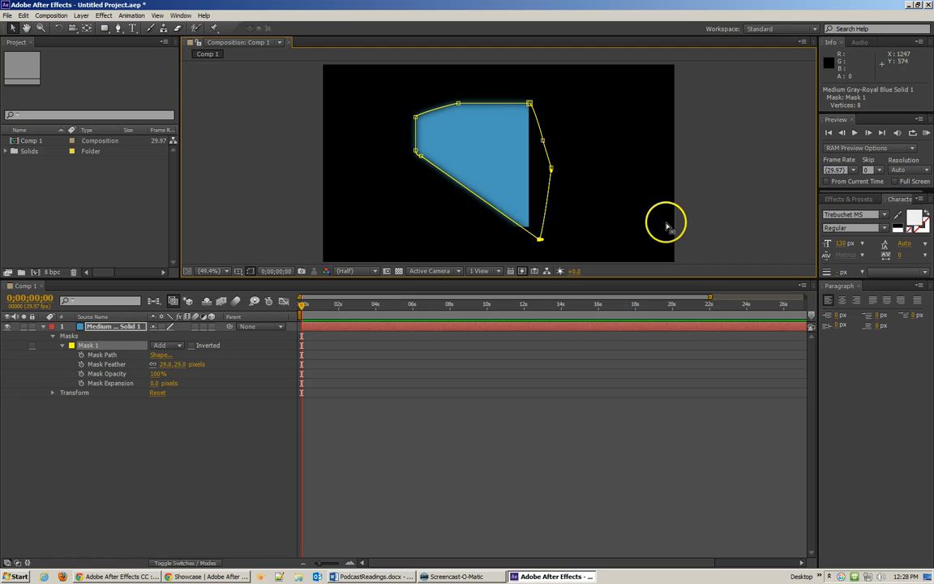
left_click_drag(539, 238, 464, 193)
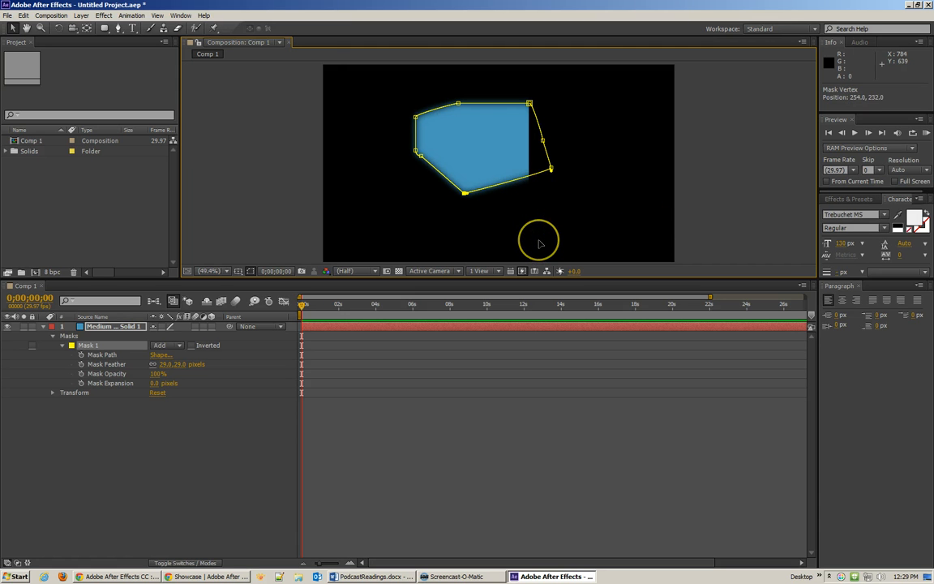
- Reshape the mask's upper and left edges by repositioning their vertices, and curve the path at the left end
left_click_drag(419, 155, 372, 72)
left_click(458, 103)
left_click_drag(458, 104, 454, 71)
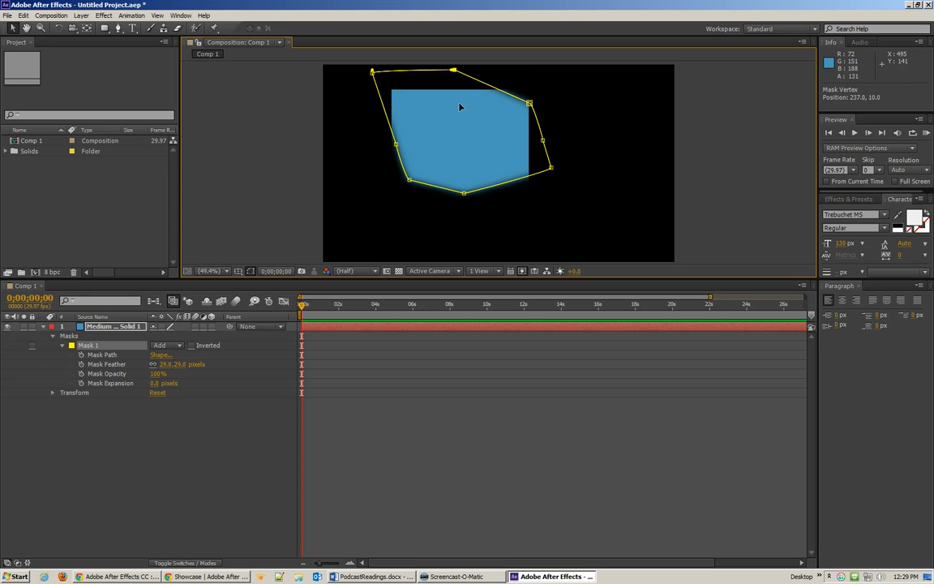
left_click_drag(458, 107, 459, 126)
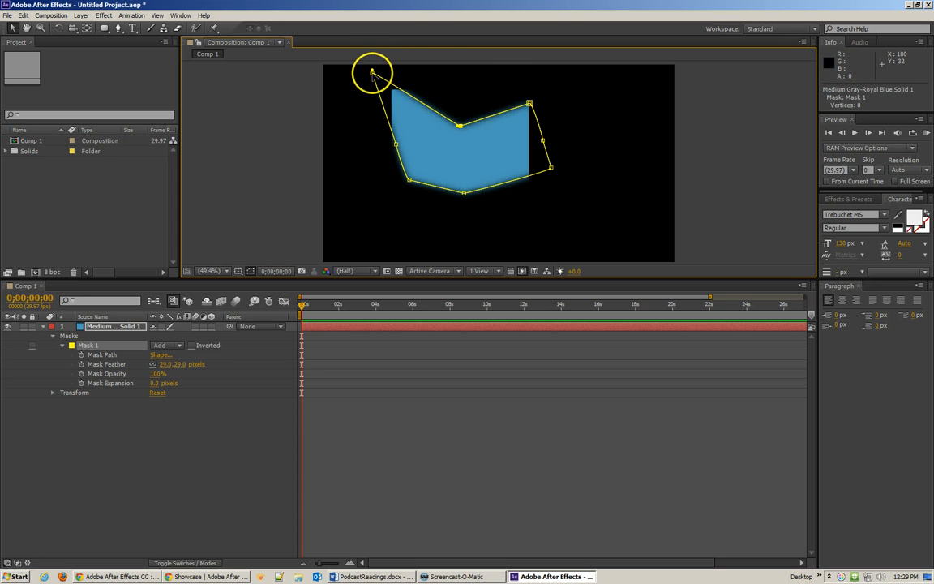
left_click_drag(372, 73, 424, 127)
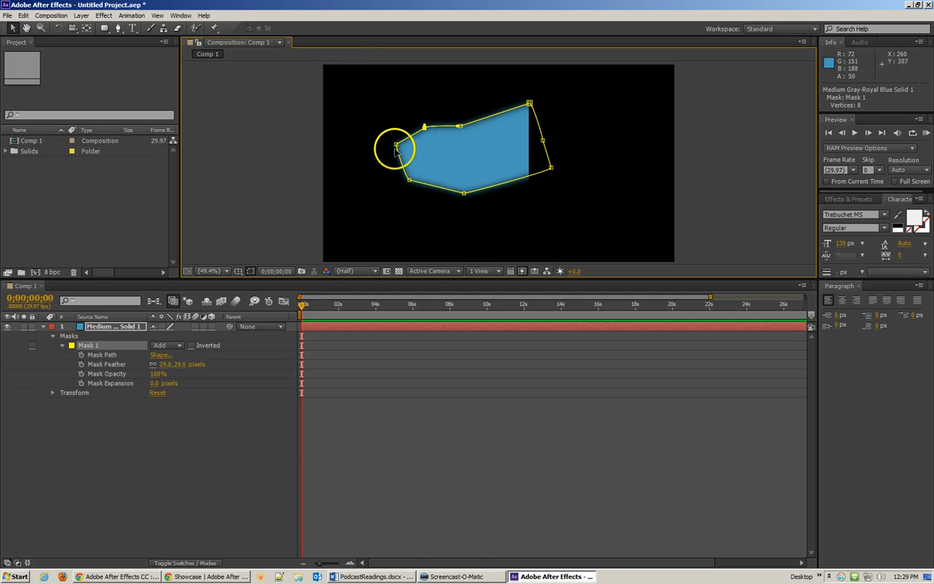
left_click(395, 145)
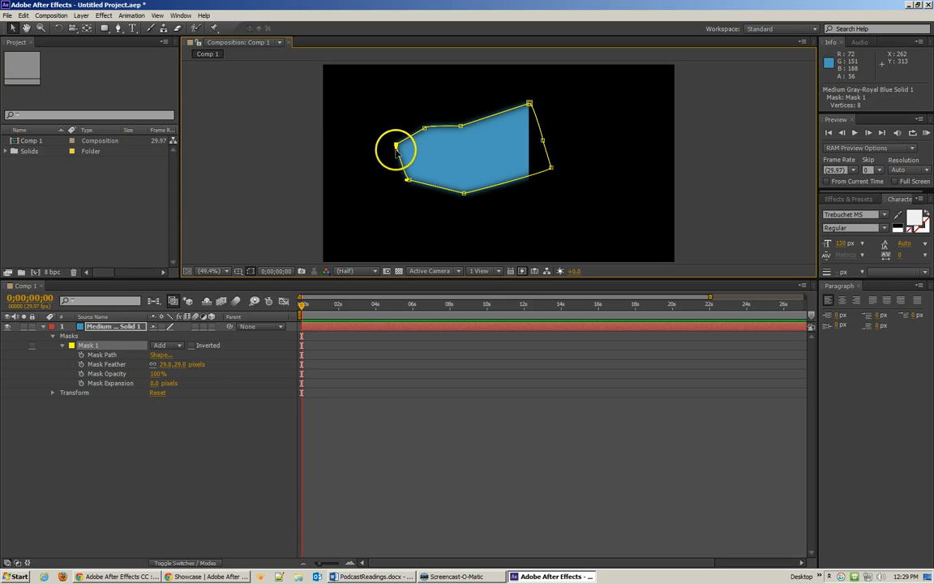
left_click_drag(396, 152, 450, 120)
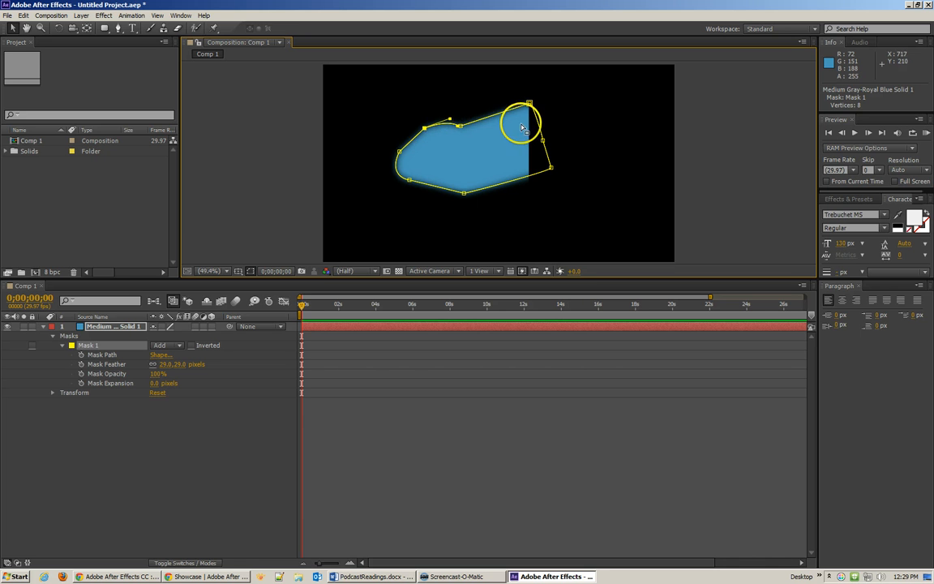
- Try deleting the entire mask, undo that, and delete the vertices along the mask's upper-left edge
key("Delete")
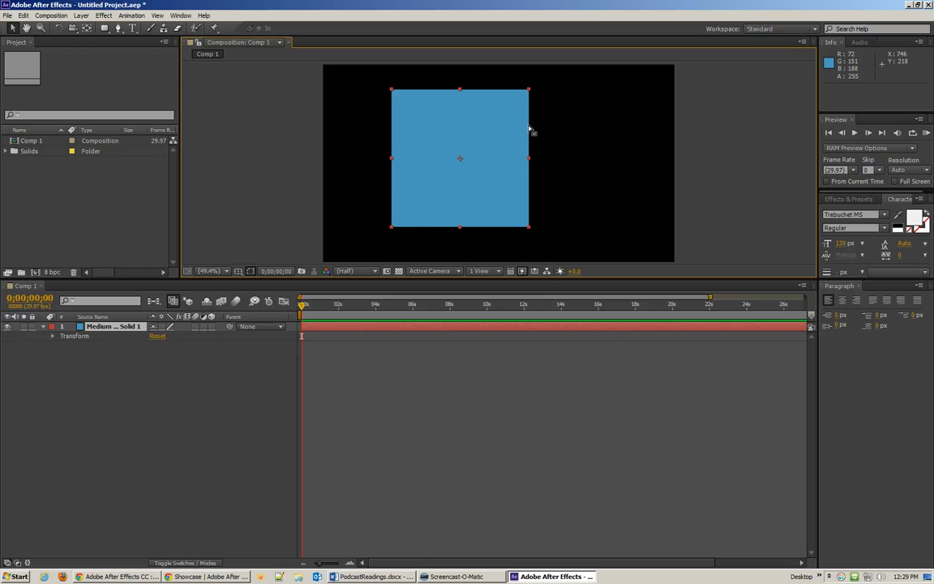
key("ctrl+z")
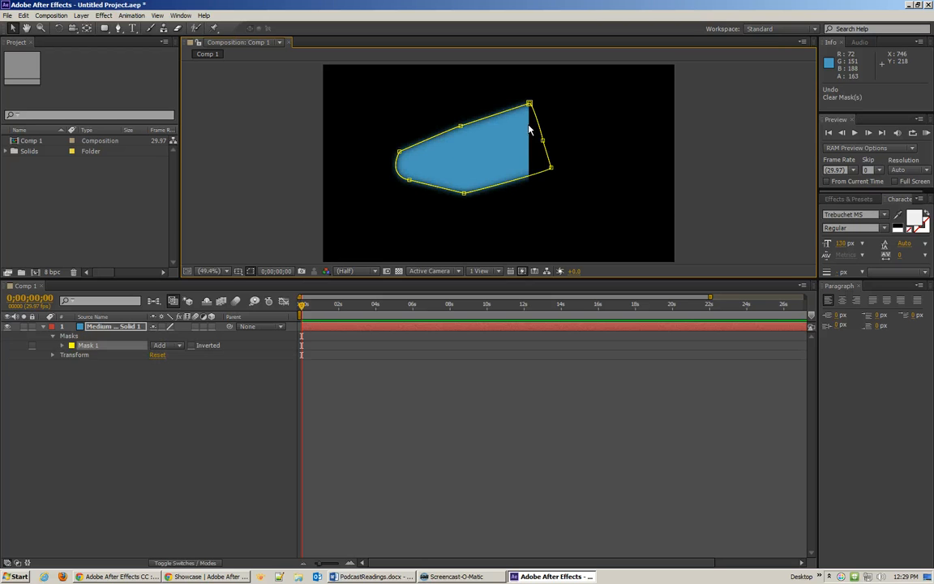
left_click(460, 128)
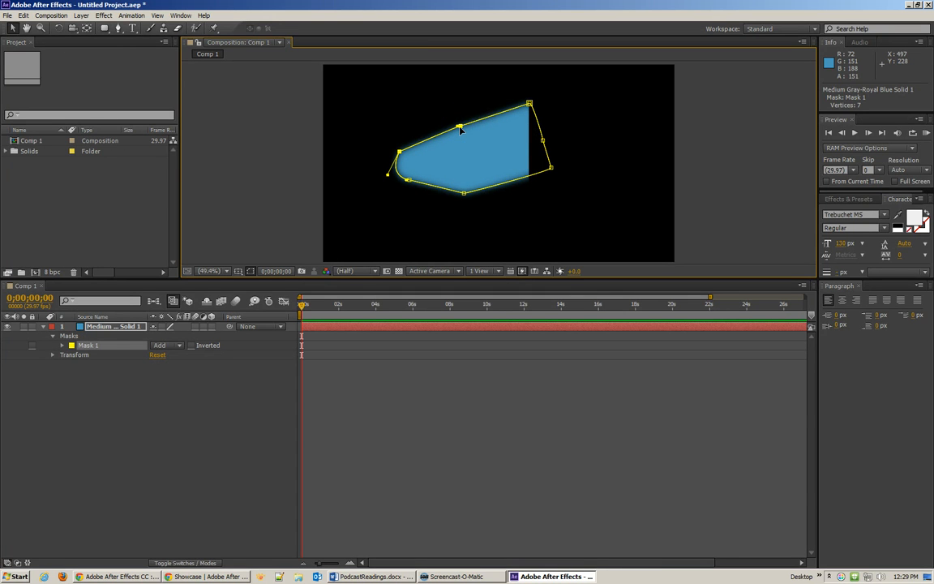
key("Delete")
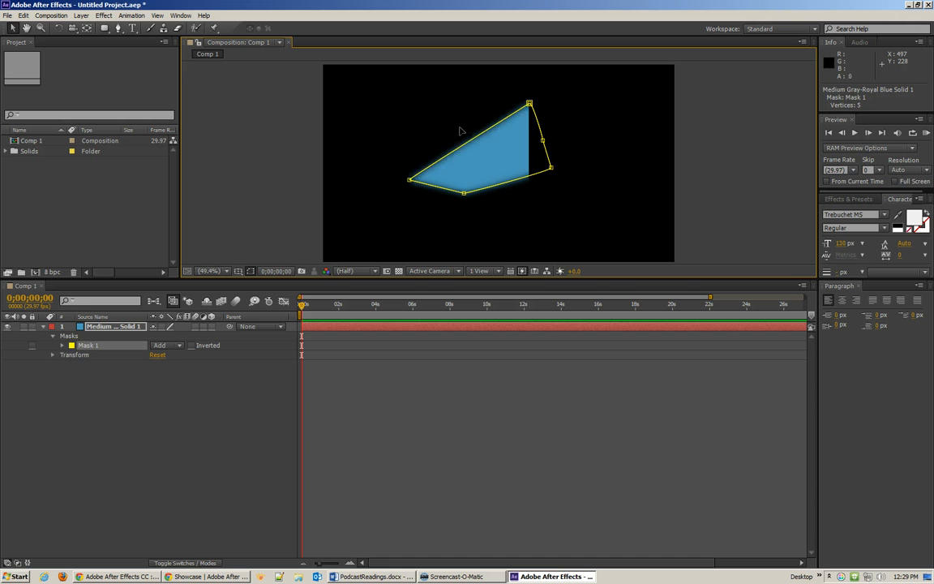
- Delete Mask 1 from the blue solid layer
left_click(101, 326)
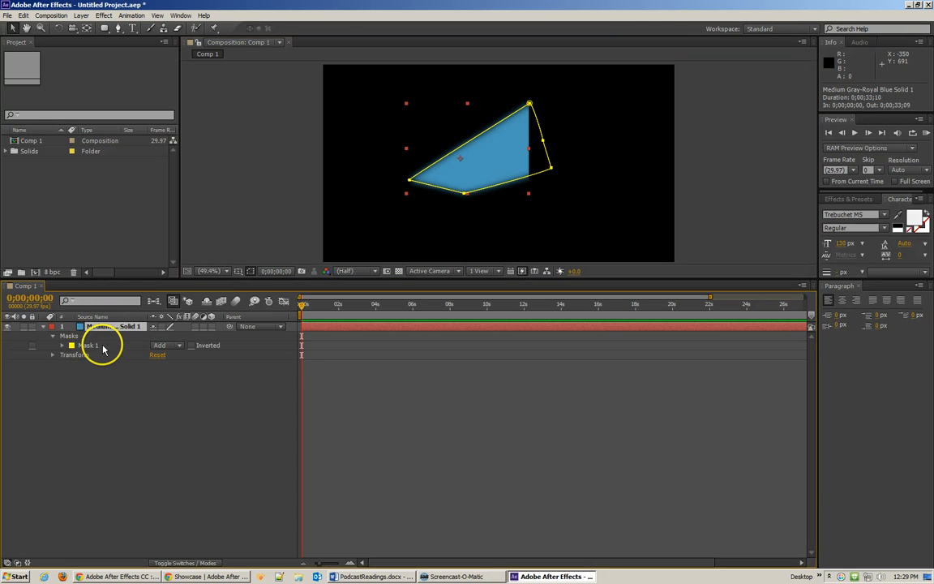
left_click(97, 346)
key("Delete")
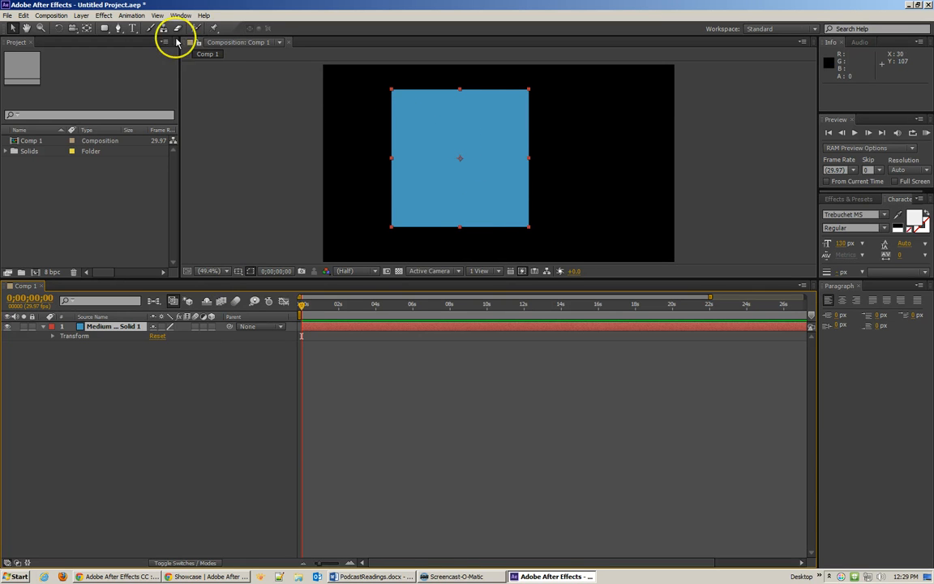
- Draw a closed, curved four-point mask inside the blue solid with the Pen tool
left_click(119, 30)
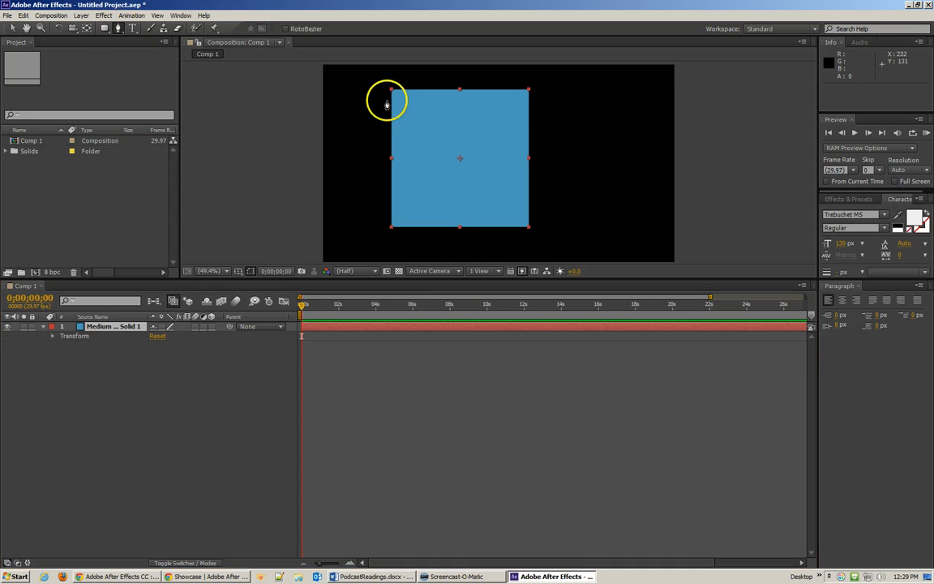
left_click_drag(450, 103, 436, 106)
left_click_drag(415, 152, 419, 166)
left_click(453, 185)
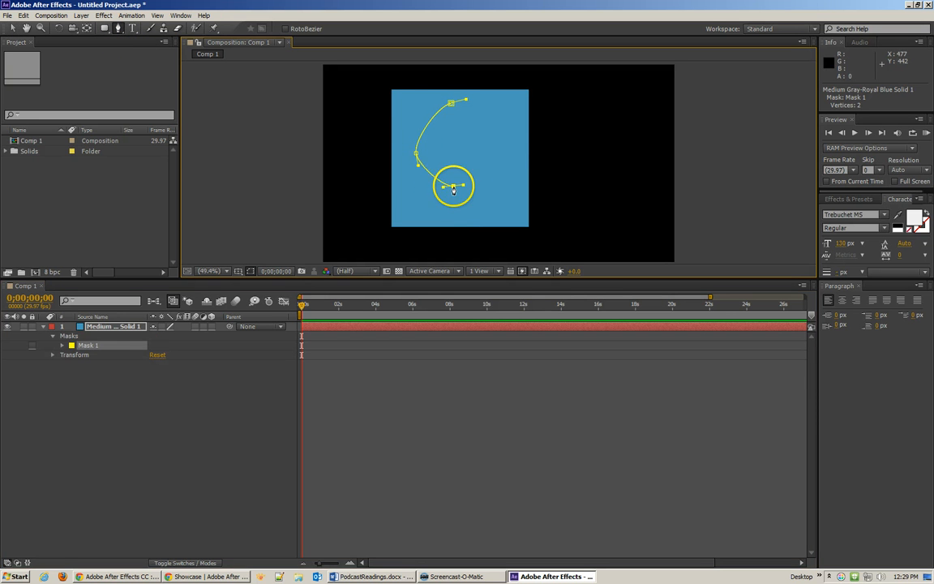
left_click(479, 156)
left_click(451, 103)
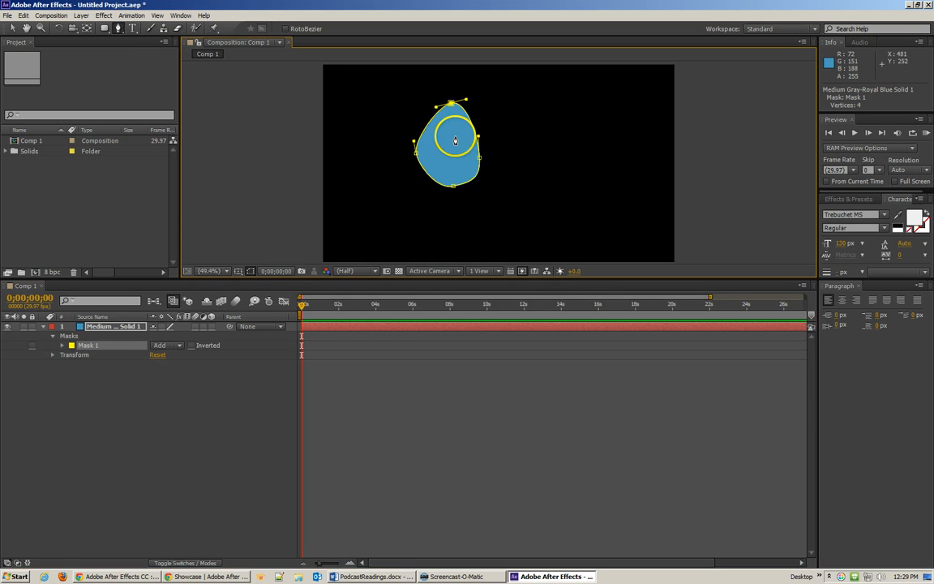
- Reshape the curved mask's top and right side to bulge outward, and move the solid to about position 494.4, 327.6
left_click_drag(466, 100, 449, 111)
left_click_drag(479, 156, 517, 128)
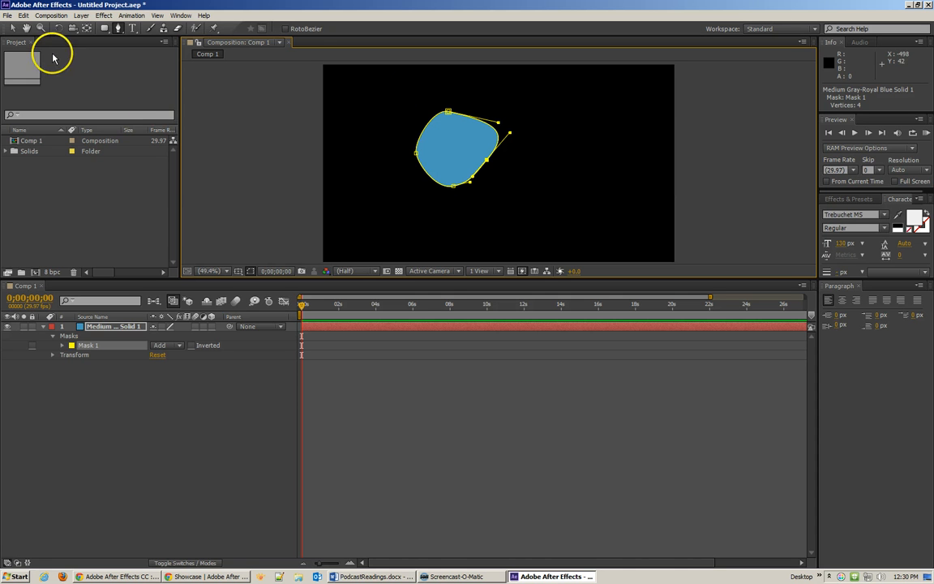
left_click(13, 28)
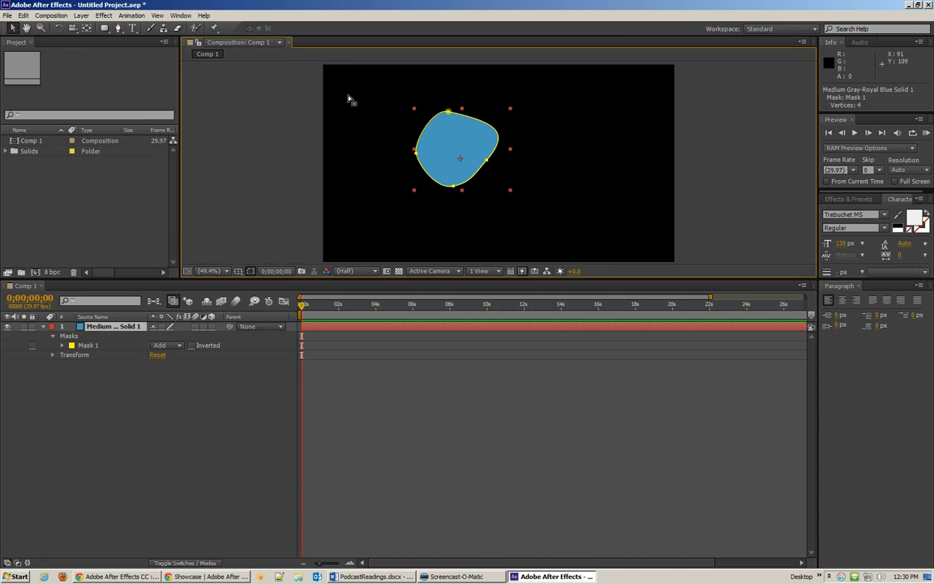
mouse_move(454, 135)
left_mouse_down()
mouse_move(478, 142)
mouse_move(450, 134)
left_mouse_up()
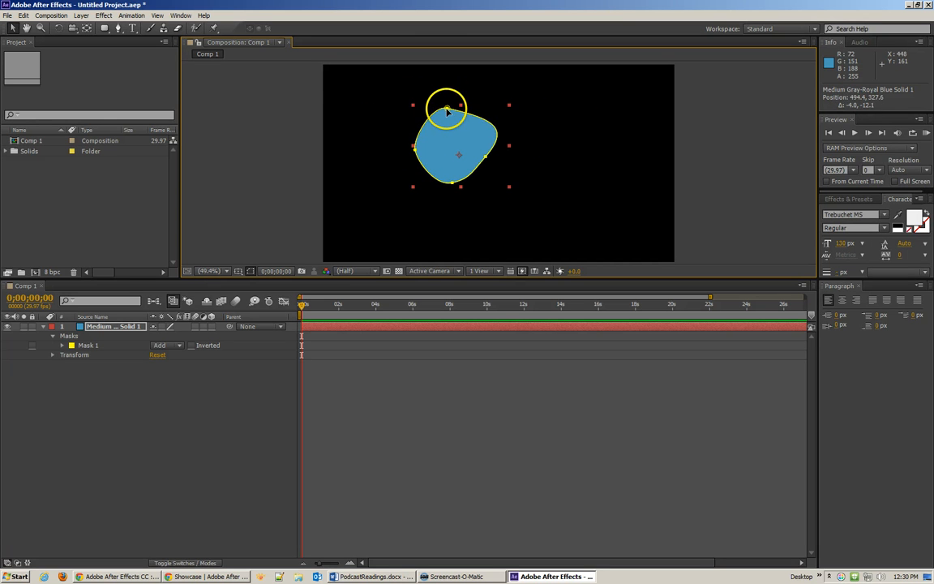
- Adjust the direction handles of the mask's top vertex to curve the upper-right edge inward
left_click(447, 111)
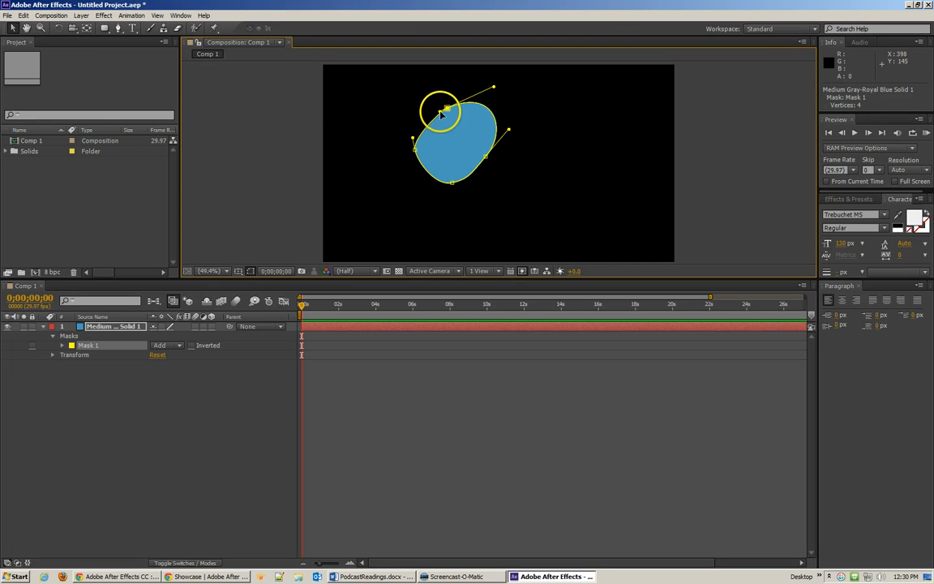
left_click_drag(441, 114, 436, 167)
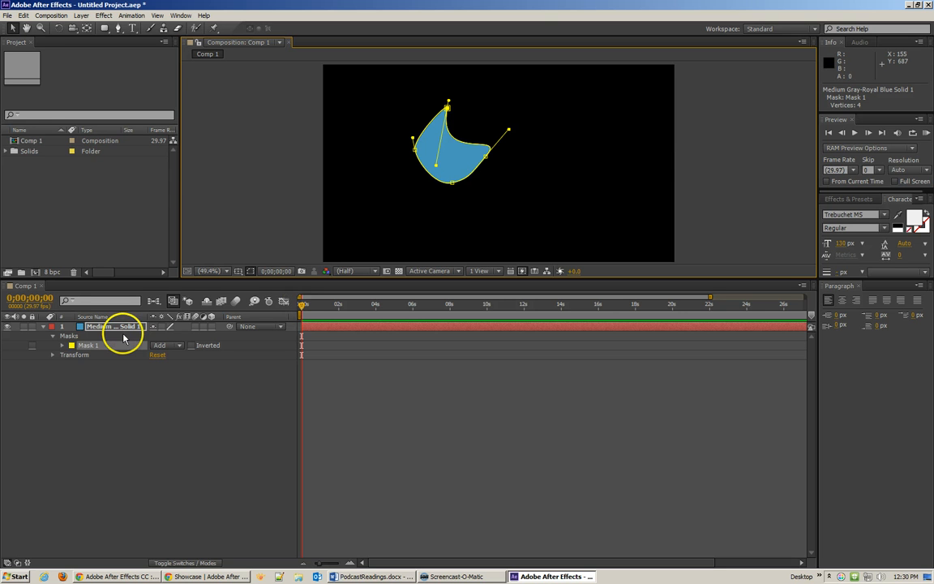
left_click(111, 87)
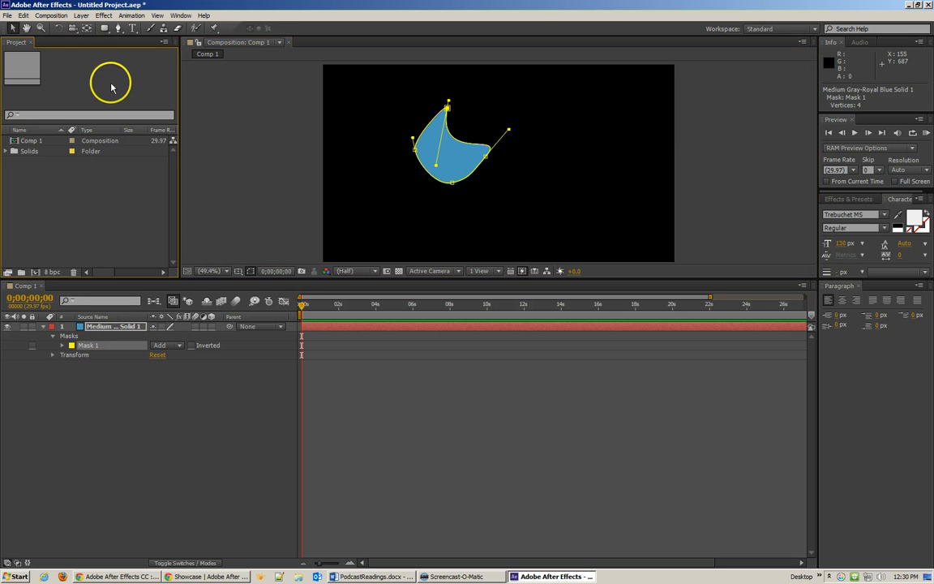
- Select the blue solid in the composition and hide the mask and shape paths in the view
left_click(131, 432)
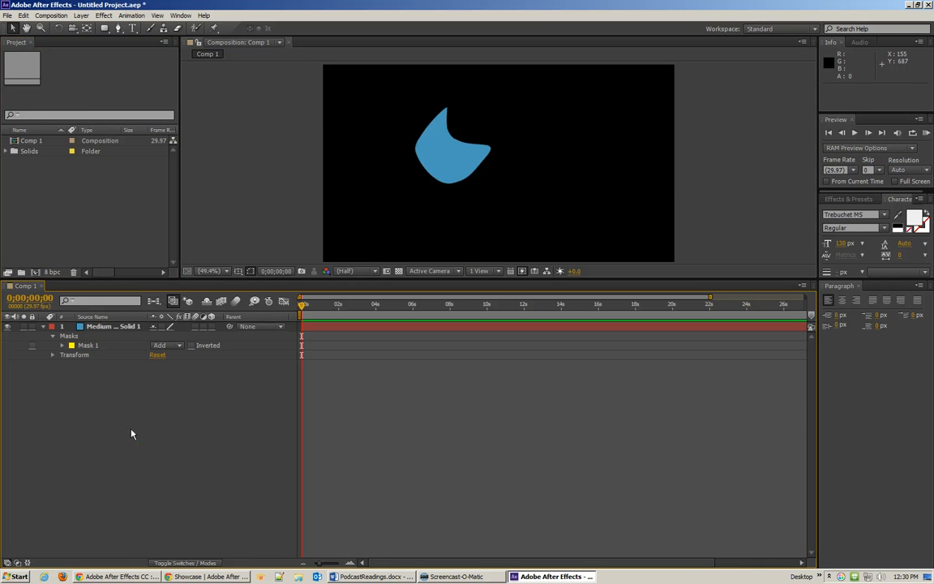
left_click(461, 159)
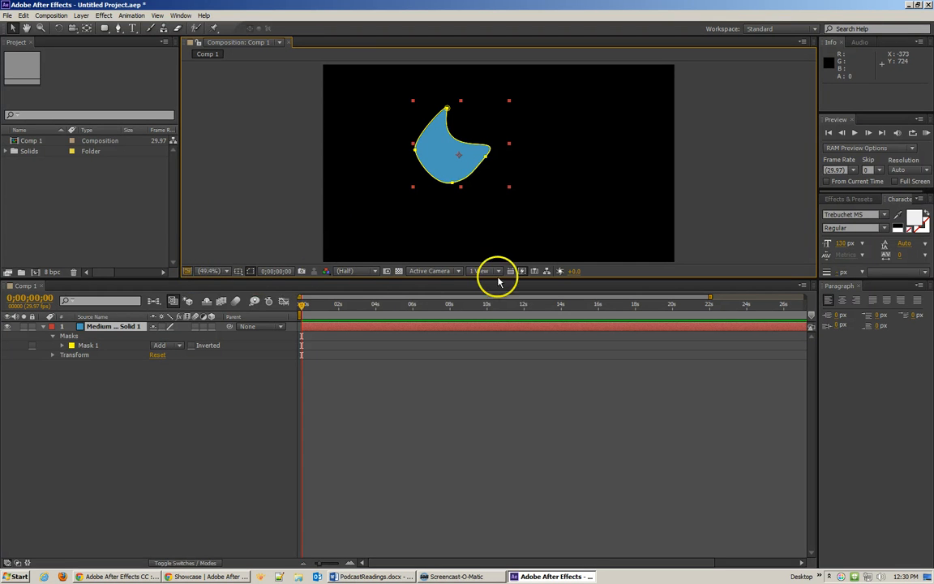
left_click(252, 273)
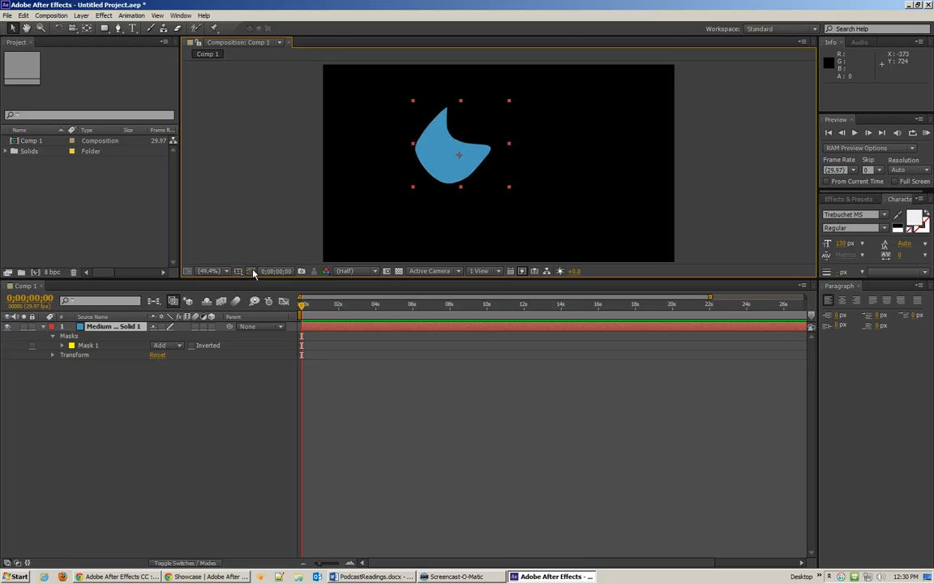
left_click(252, 272)
left_click(252, 272)
left_click(253, 273)
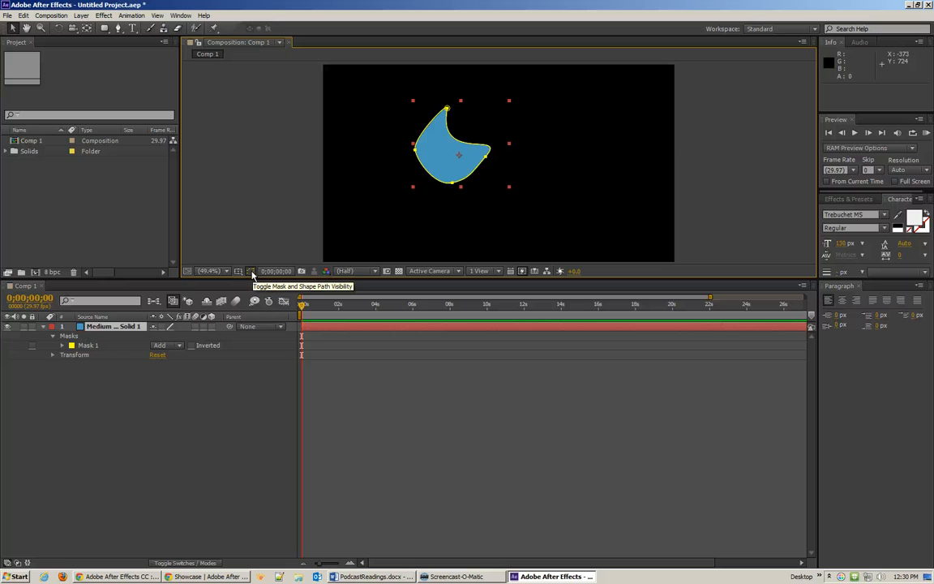
left_click(254, 273)
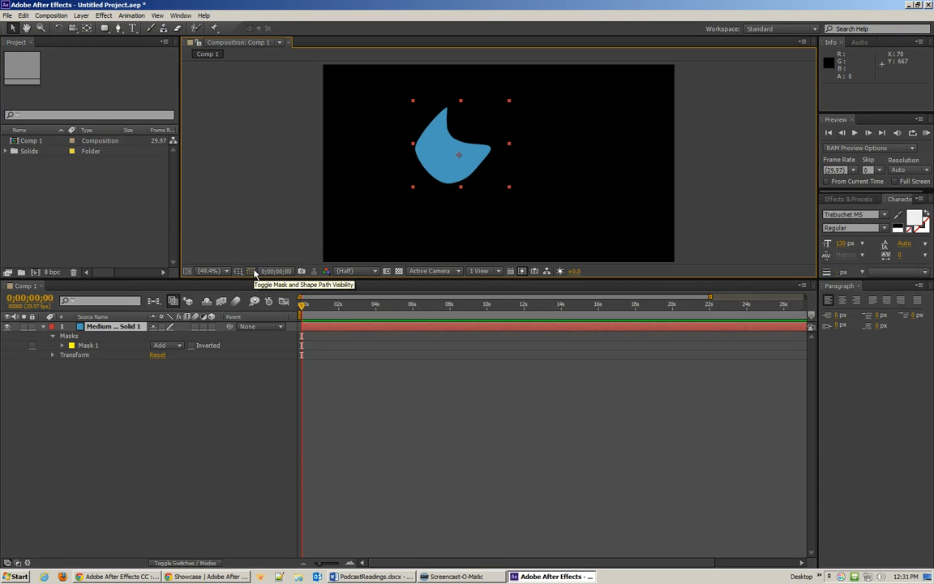
- Open the blue solid in its own Layer viewer and compare it with the Comp 1 view
double_click(440, 166)
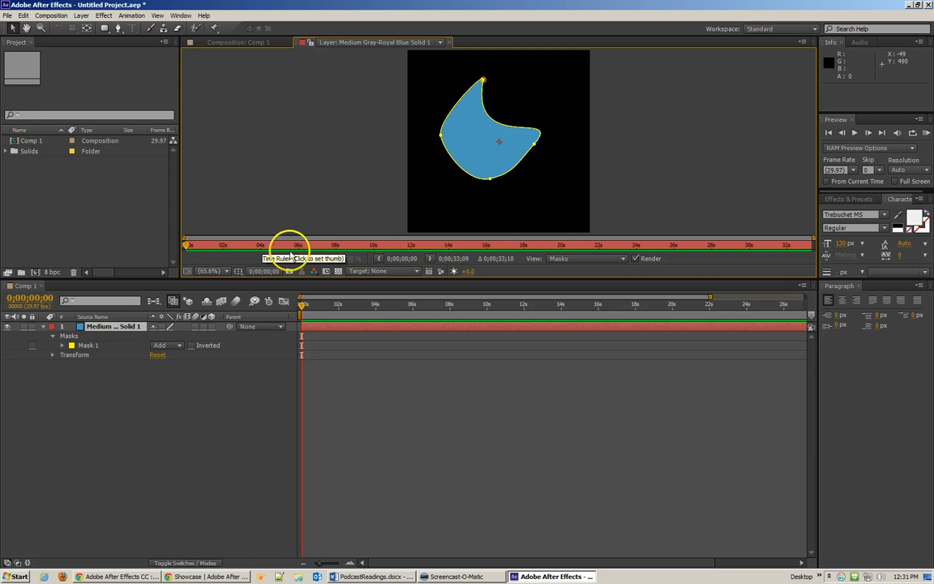
left_click(253, 41)
left_click(336, 42)
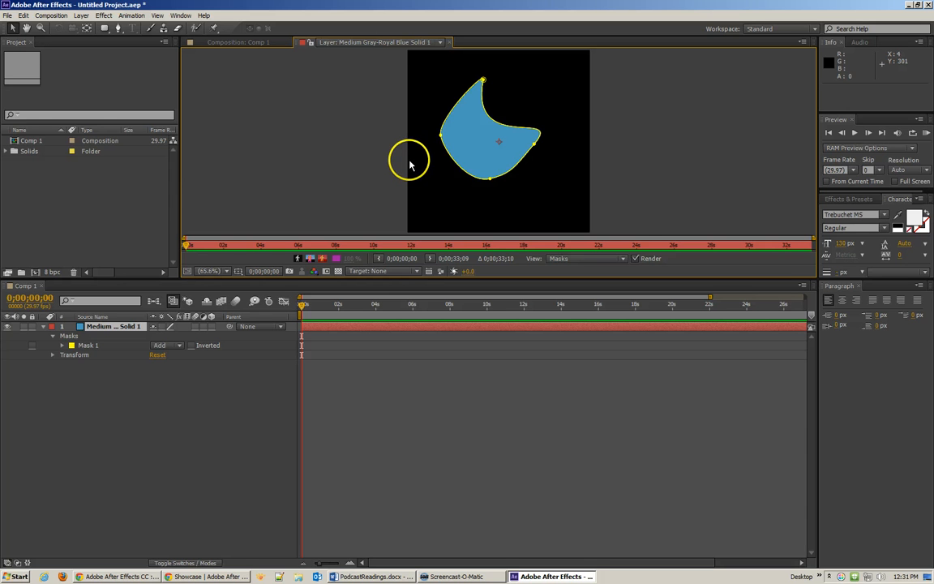
left_click(240, 41)
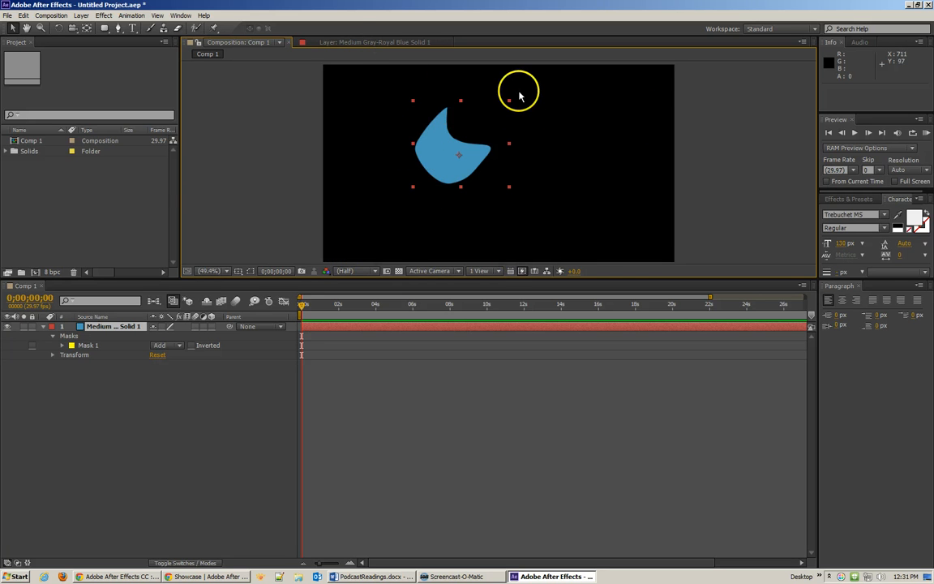
left_click(367, 45)
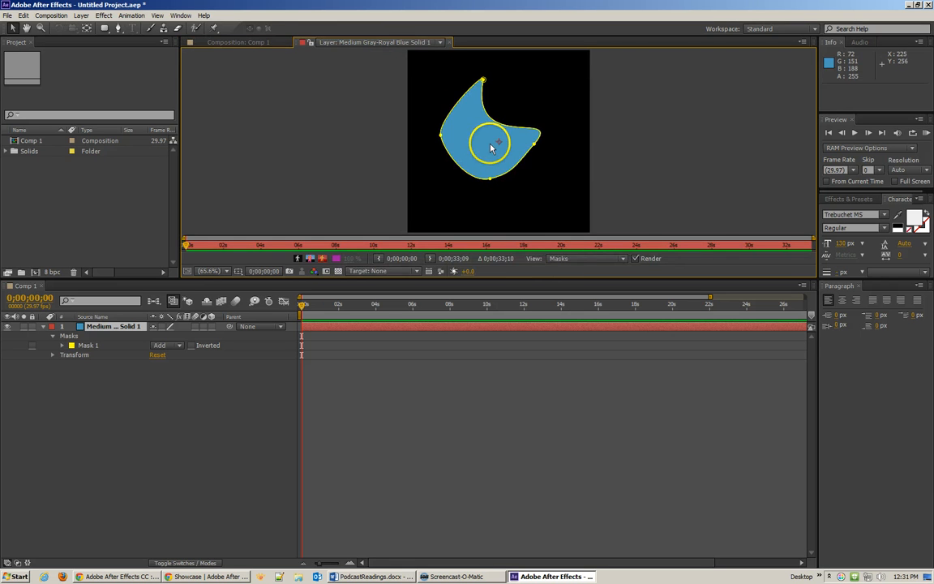
- Reshape Mask 1 in the Layer viewer by moving the top and right vertices rightward, the bottom vertex down and the left vertex inward
left_click(491, 113)
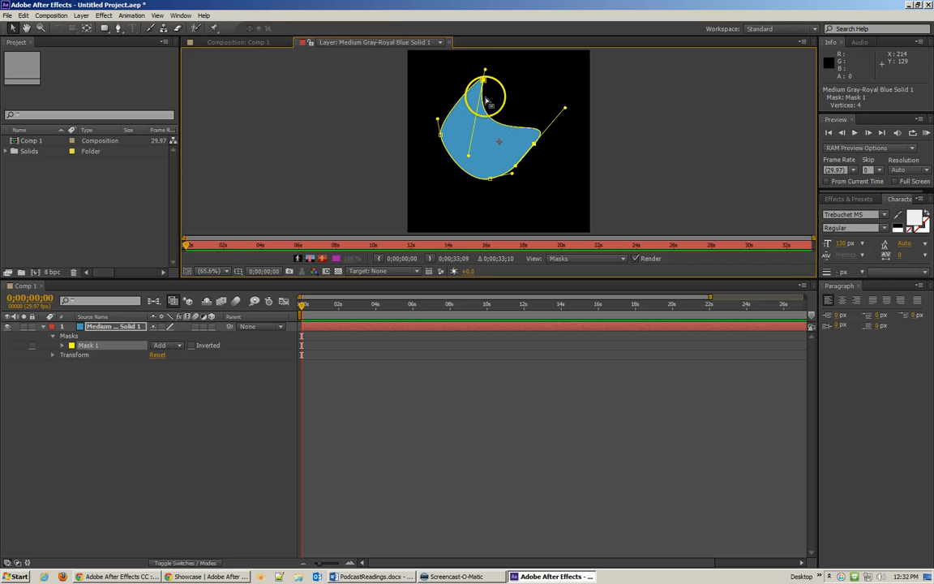
left_click_drag(483, 80, 505, 87)
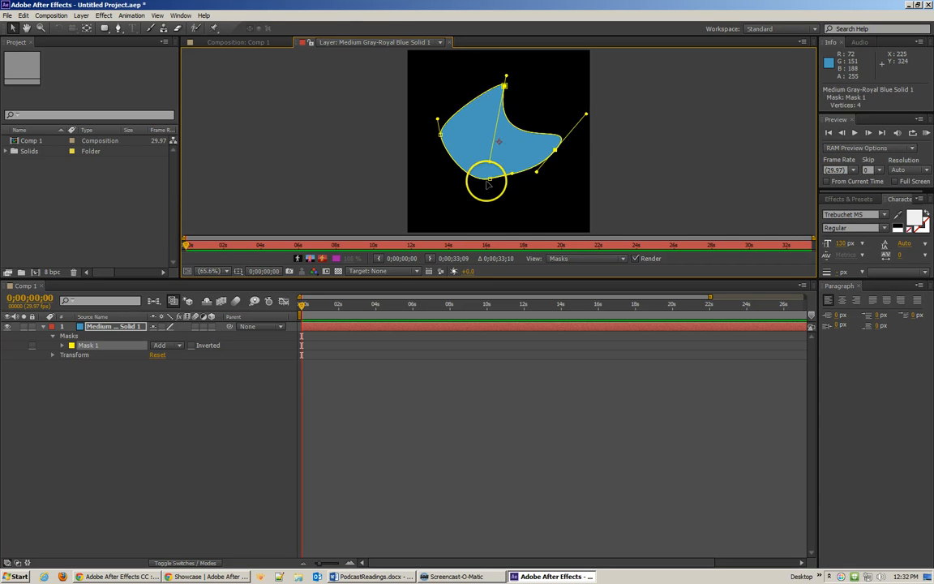
left_click_drag(490, 178, 496, 200)
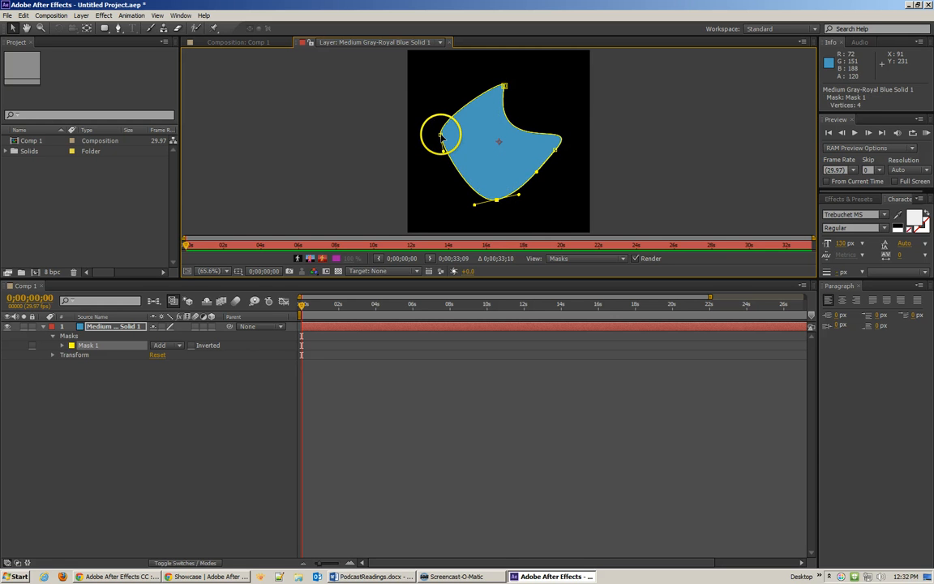
left_click_drag(440, 134, 459, 136)
- View the solid with the Layer view set to None, restore it to Masks, and close the Layer viewer
left_click(562, 259)
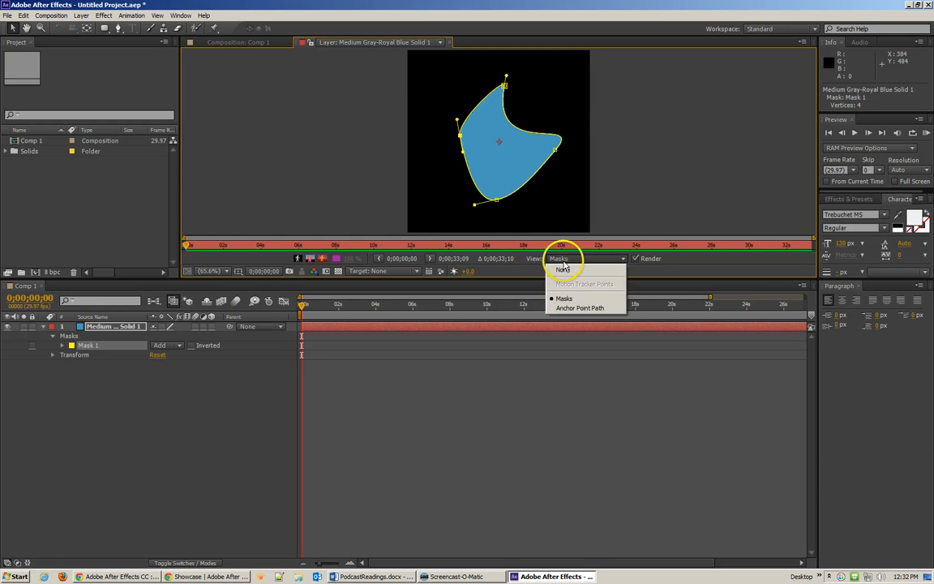
left_click(567, 267)
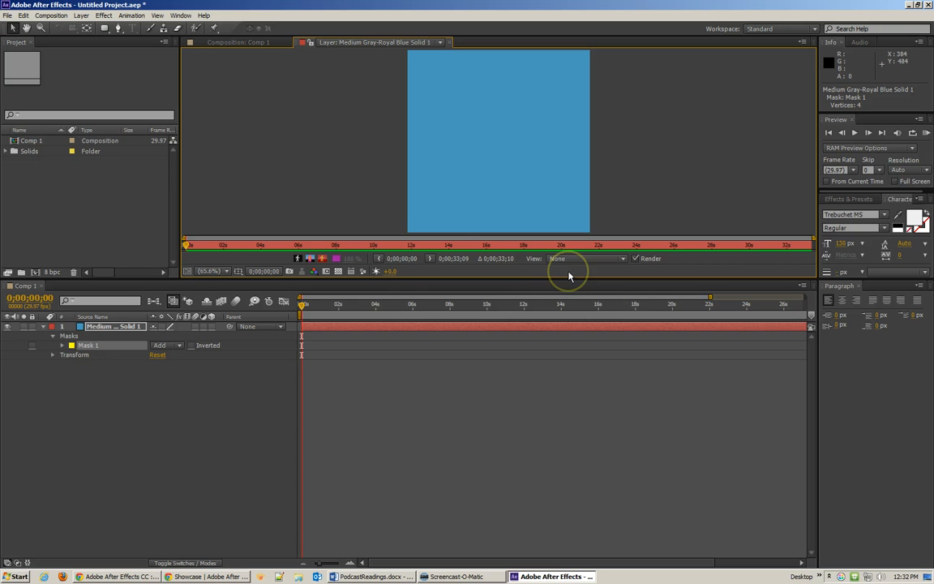
left_click(572, 259)
left_click(569, 298)
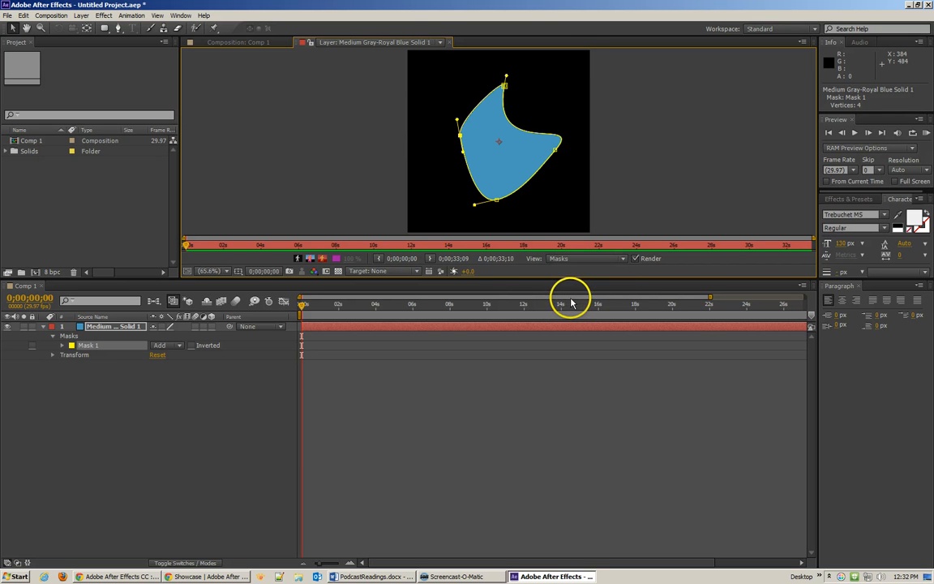
left_click(448, 43)
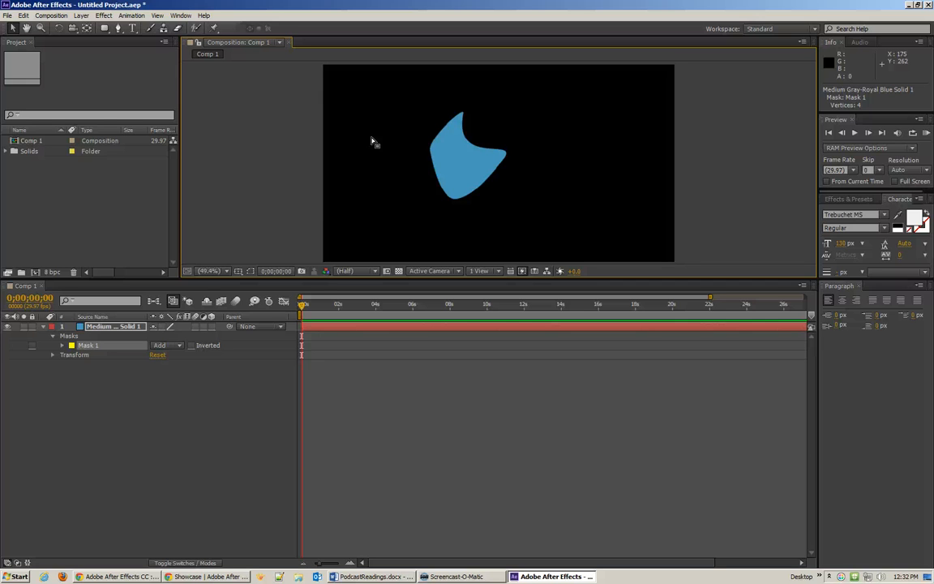
- Show the Title/Action Safe margins over the composition and hide them again
left_click(240, 273)
left_click(261, 282)
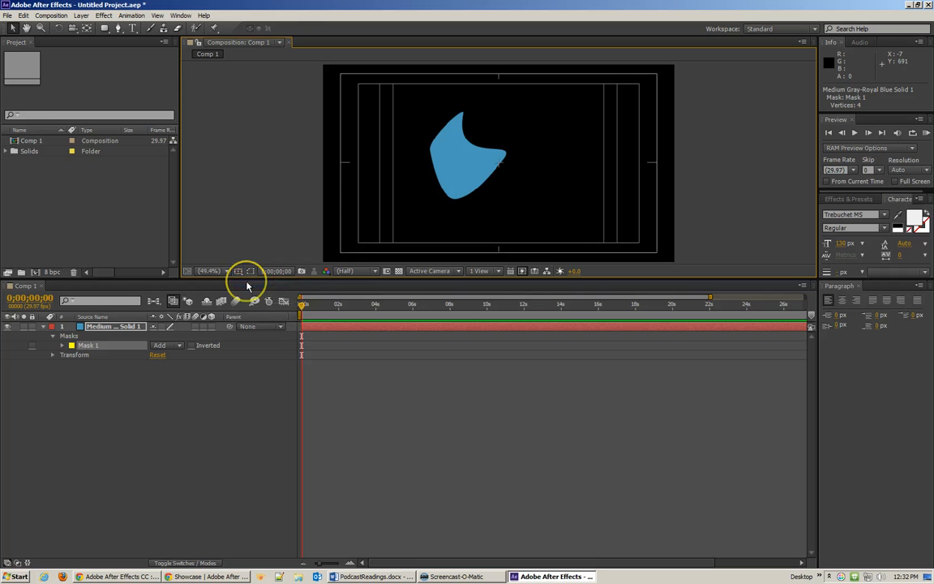
left_click(239, 271)
left_click(251, 281)
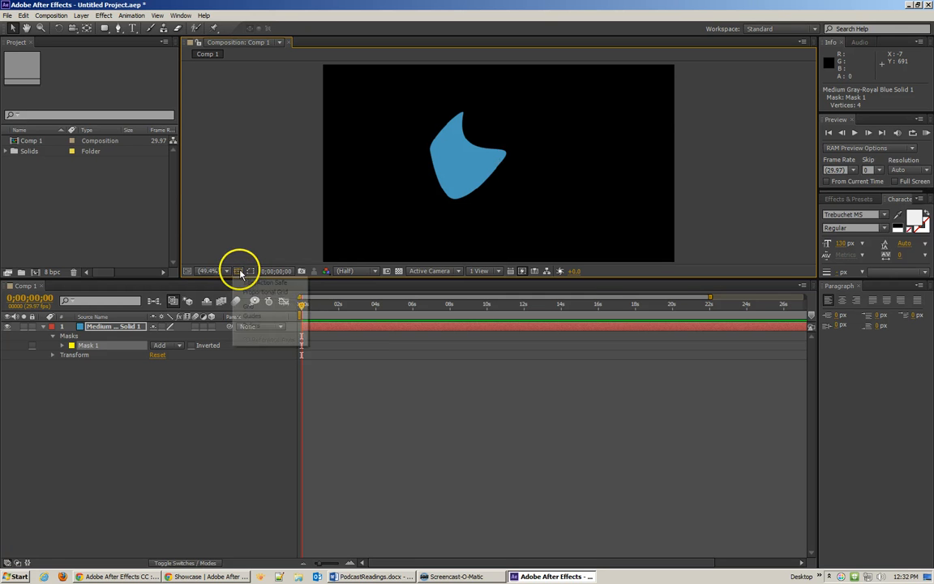
- Overlay the Proportional Grid and the Title/Action Safe margins on the composition
left_click(240, 272)
left_click(253, 290)
left_click(238, 272)
left_click(249, 283)
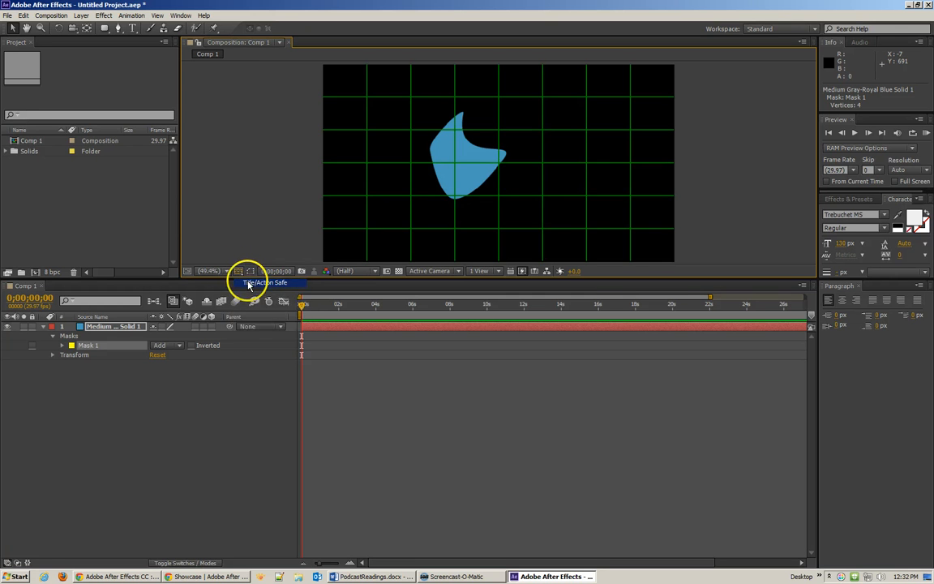
- Replace the Proportional Grid with the regular Grid overlay and turn the Grid off again
left_click(239, 271)
left_click(254, 303)
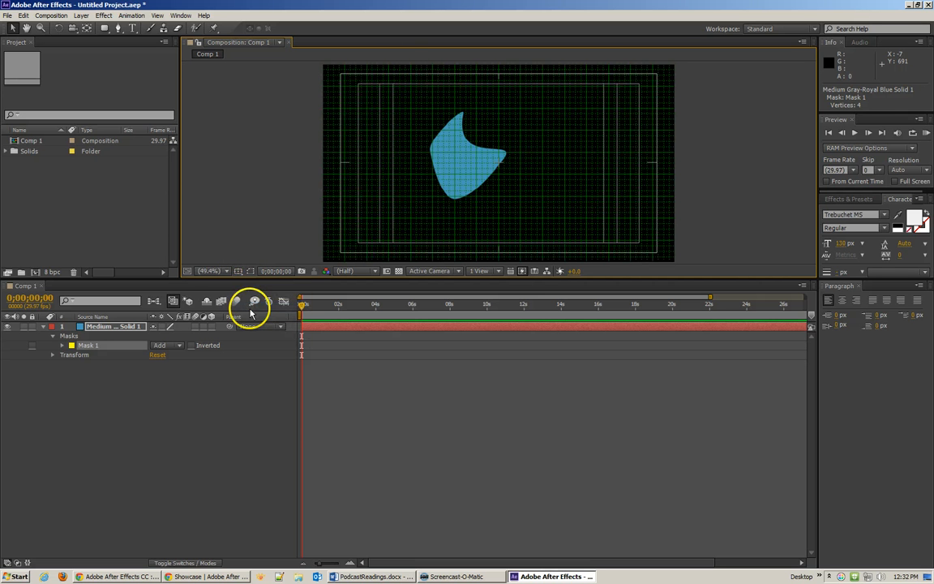
left_click(238, 270)
left_click(249, 308)
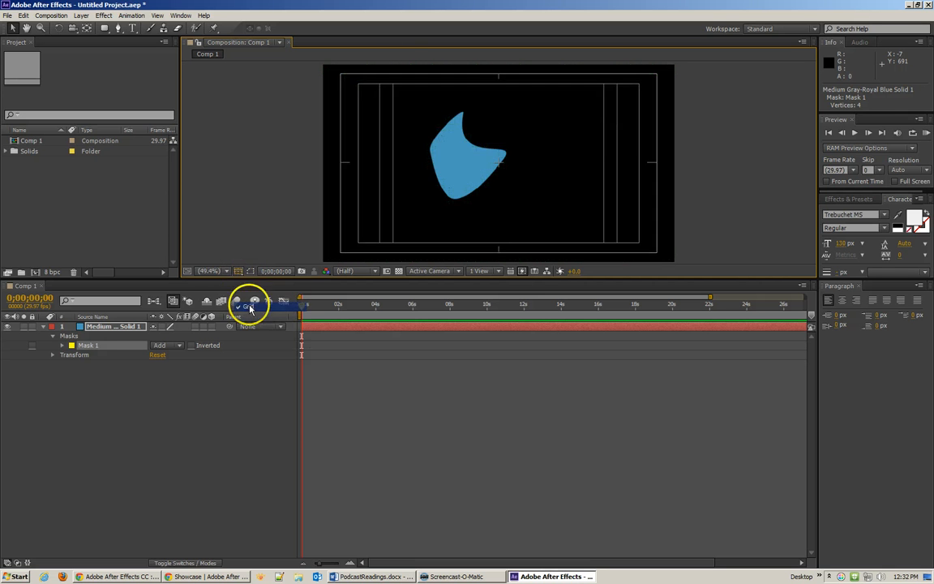
- Toggle the composition's Guides and hide the Title/Action Safe margins
left_click(241, 274)
left_click(248, 315)
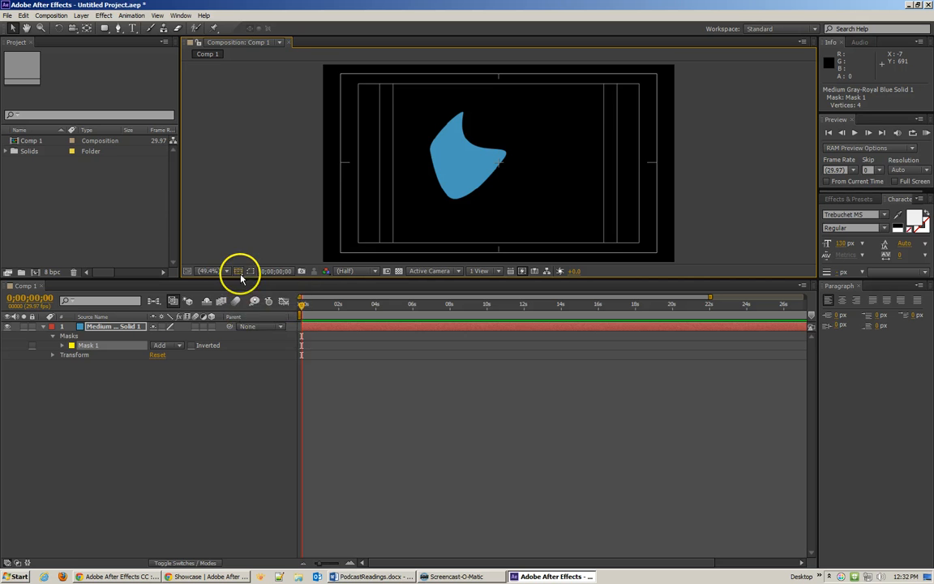
left_click(239, 272)
left_click(246, 283)
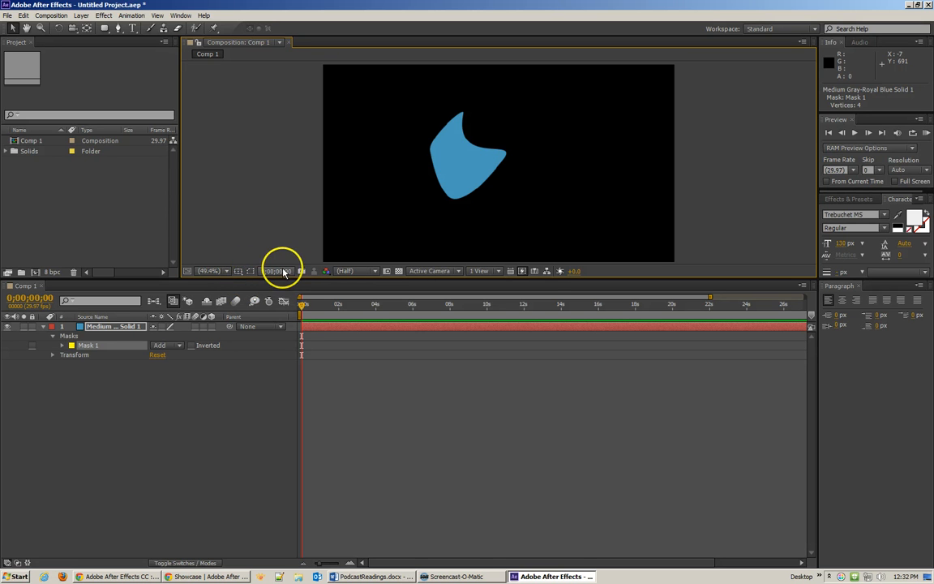
- Open the time entry dialog from the composition view and cancel it
left_click(278, 271)
left_click(503, 313)
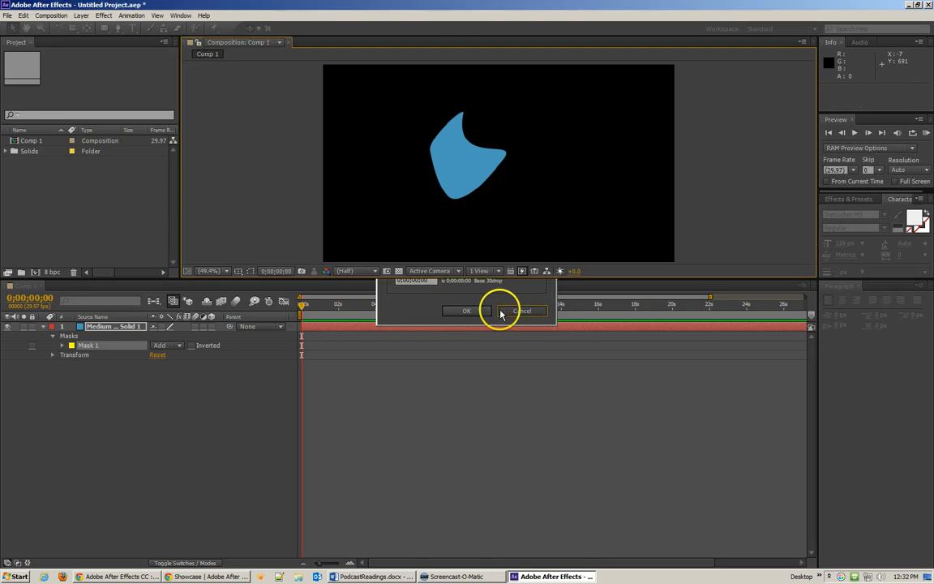
- Take a snapshot of the composition view and move the blue solid right to about position 858.4, 374.2
left_click(301, 270)
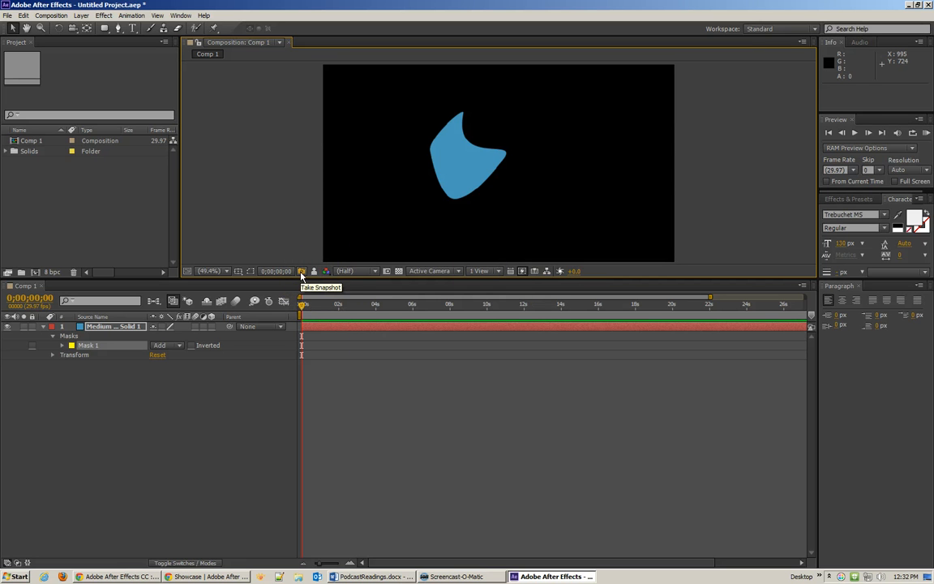
left_click_drag(477, 175, 577, 188)
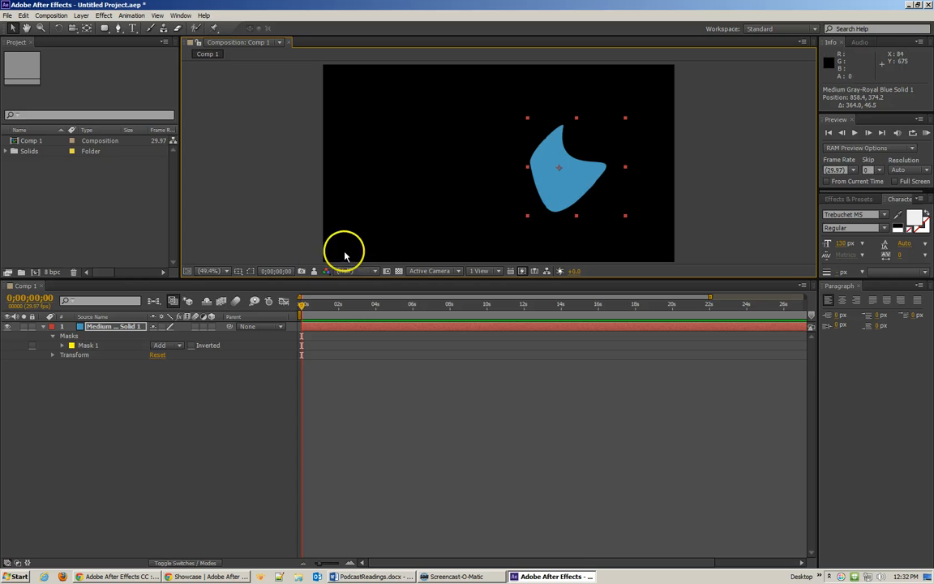
- Compare the current composition frame with the stored snapshot several times
left_click(314, 271)
left_click(314, 270)
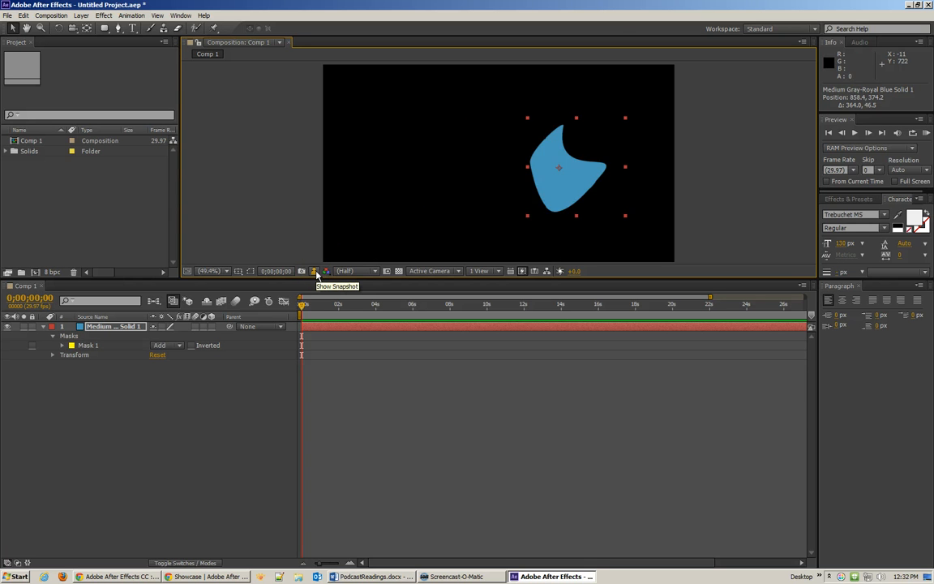
left_click(315, 271)
left_click(314, 271)
left_click(314, 272)
left_click(314, 272)
left_click(315, 272)
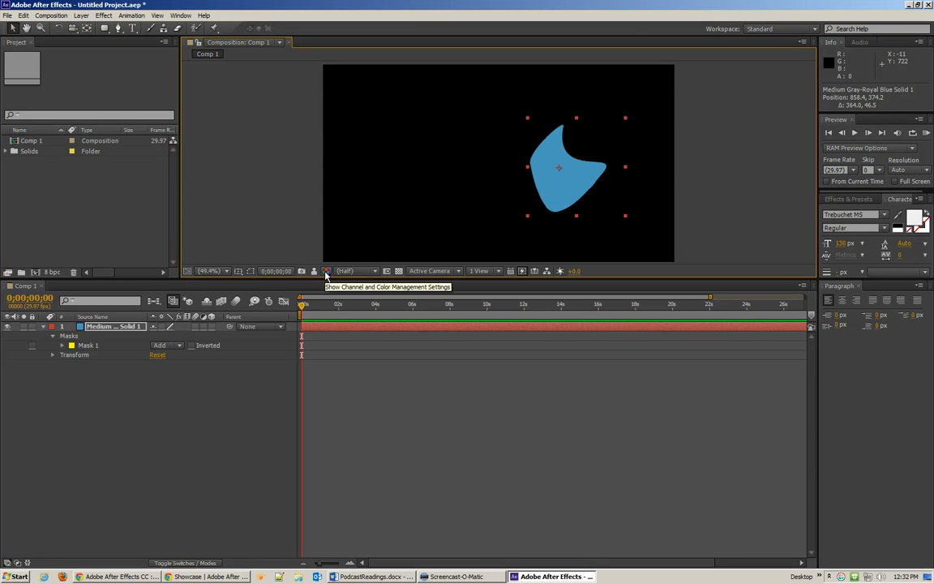
- View the composition in its Red, Green and Alpha channels and return the display to RGB
left_click(325, 271)
left_click(334, 297)
left_click(325, 271)
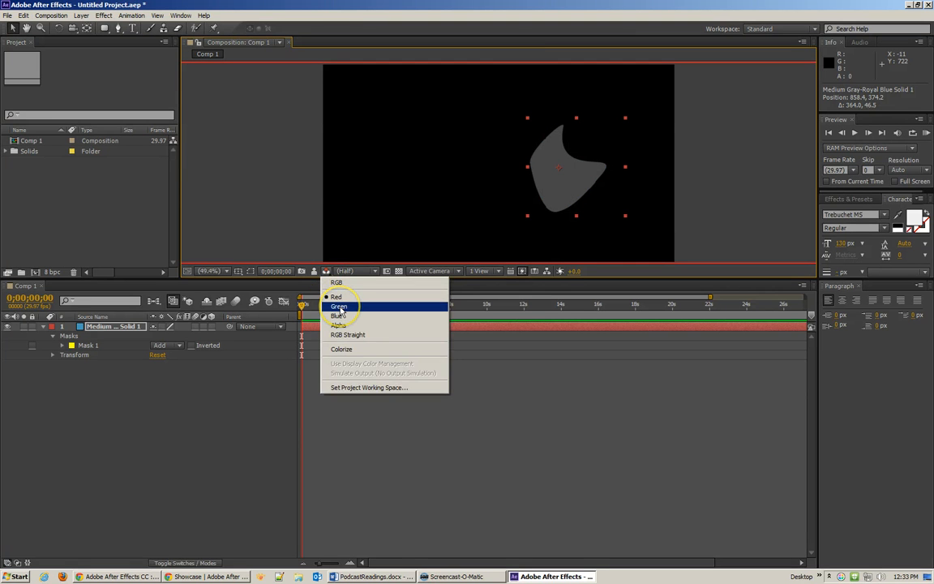
left_click(339, 308)
left_click(327, 271)
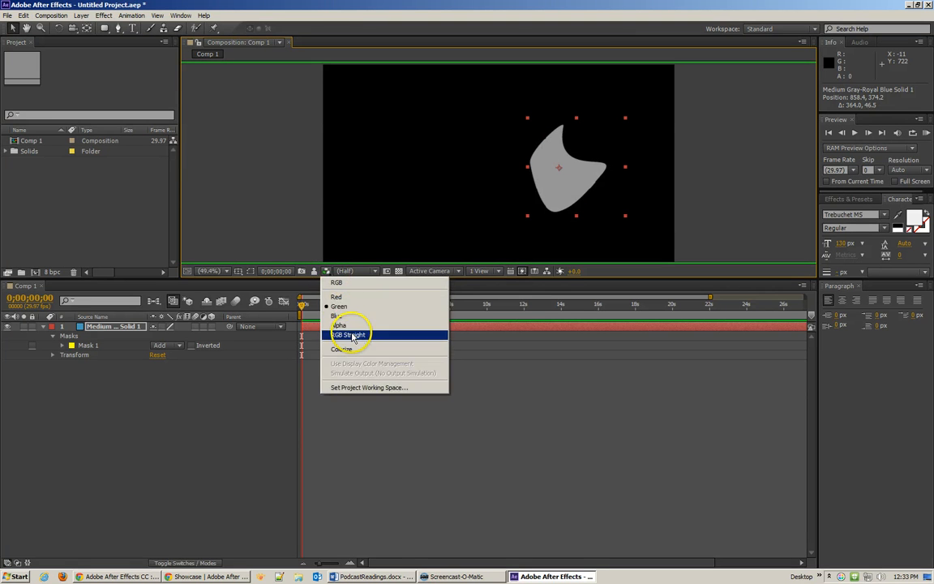
left_click(344, 325)
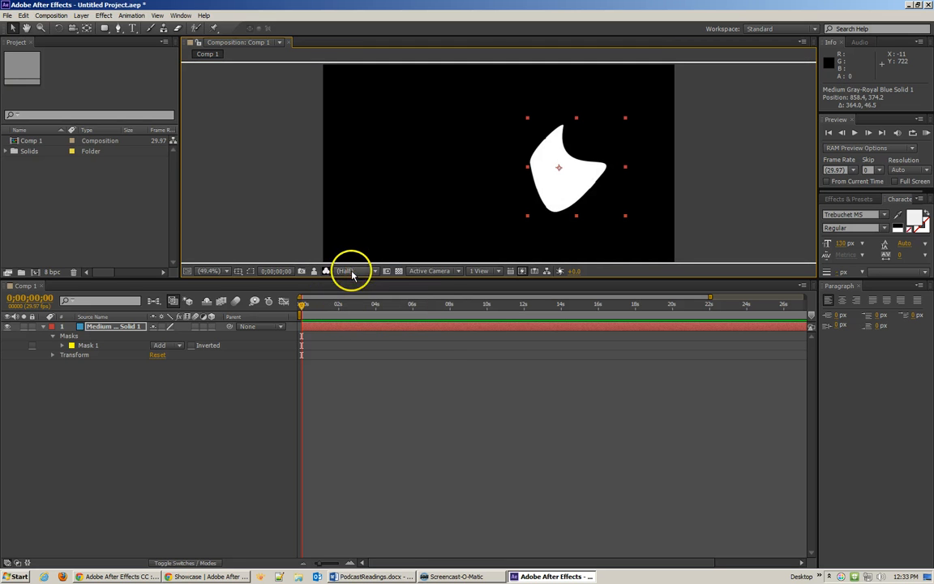
left_click(326, 272)
left_click(326, 272)
left_click(327, 272)
left_click(334, 282)
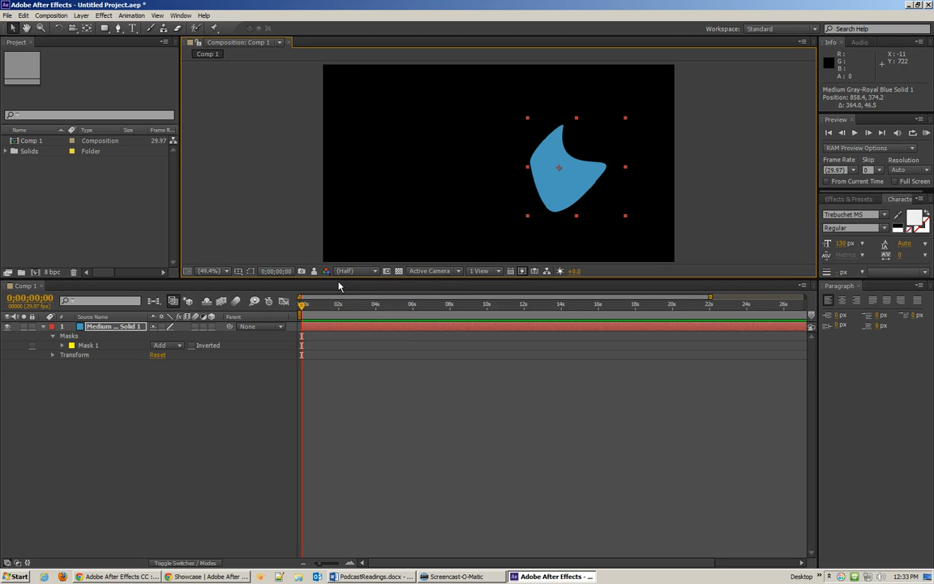
- Set the composition view's resolution to Auto and move the blue solid left to about position 795.7, 374.2
left_click(344, 271)
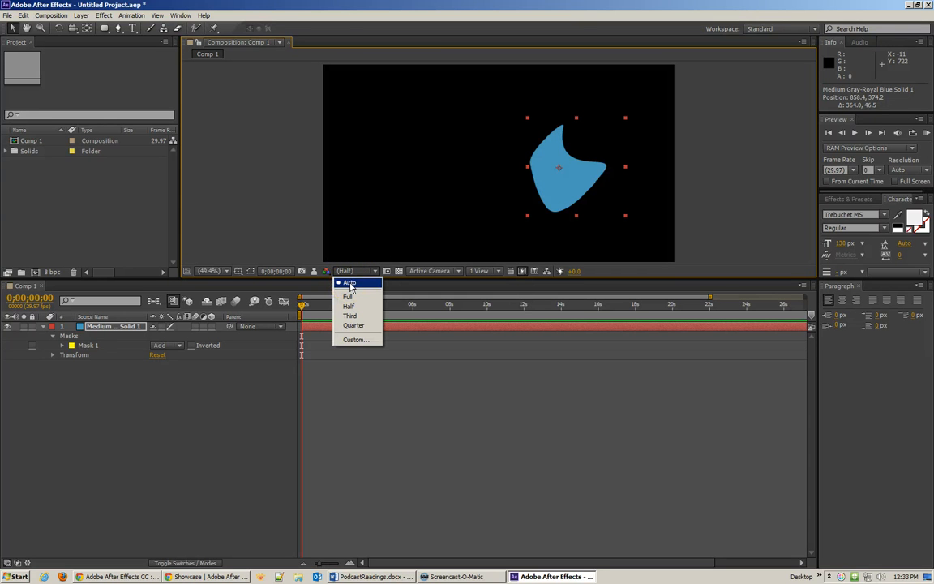
left_click(350, 284)
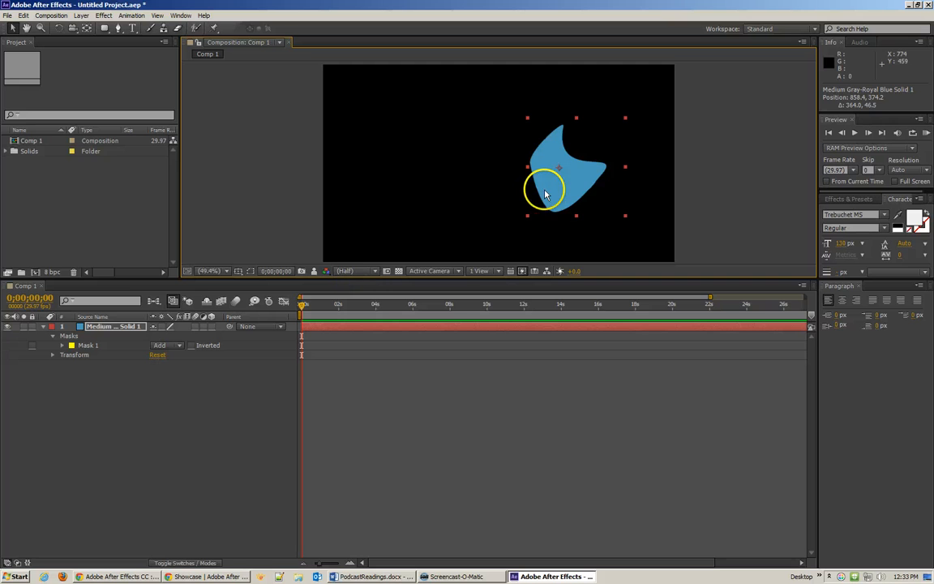
left_click_drag(563, 191, 547, 191)
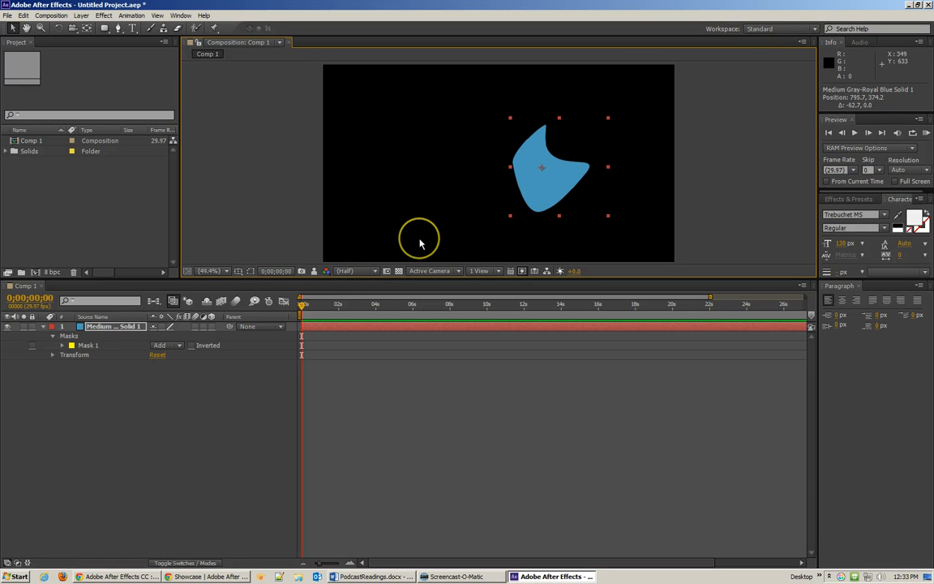
- Magnify the composition view to 100% and return it to 50%
key("slash")
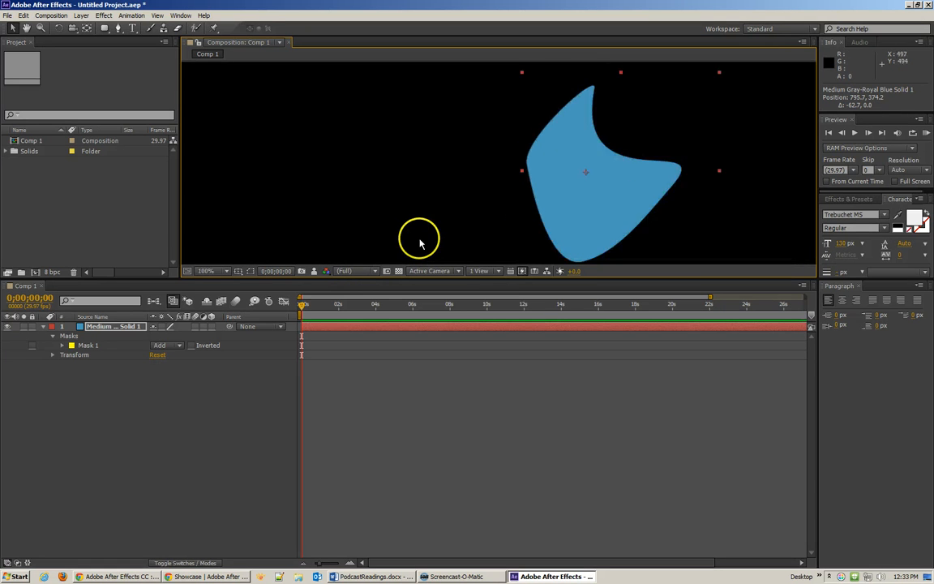
key("comma")
key("comma")
key("slash")
key("comma")
key("comma")
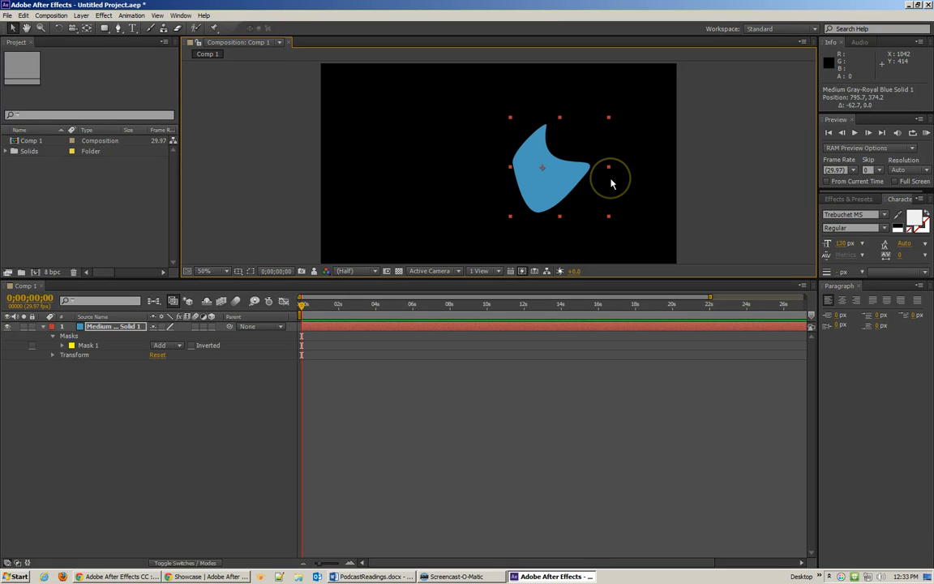
- Draw a region of interest around the upper half of the blue shape, from about 636, 158 to 1038, 382, and turn it off
left_click(387, 271)
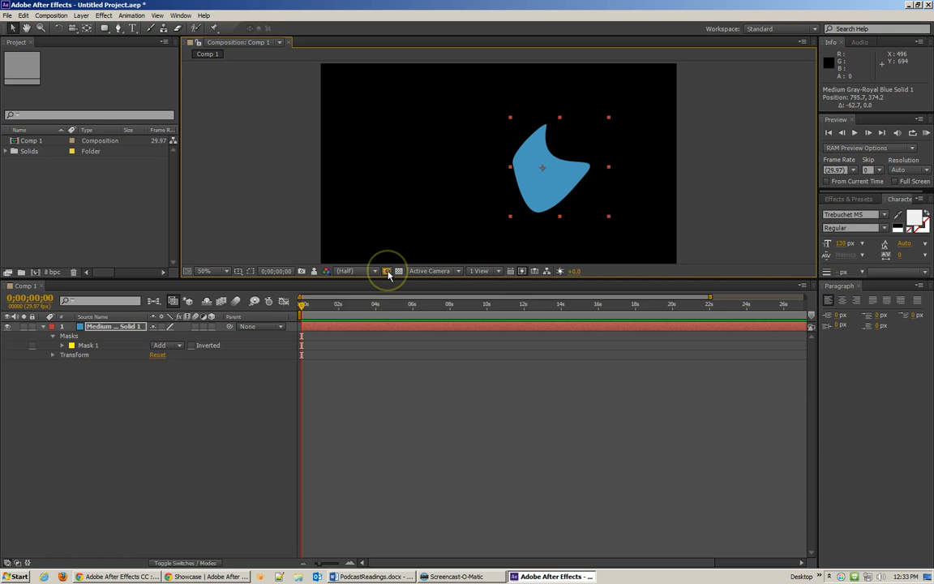
left_click(387, 273)
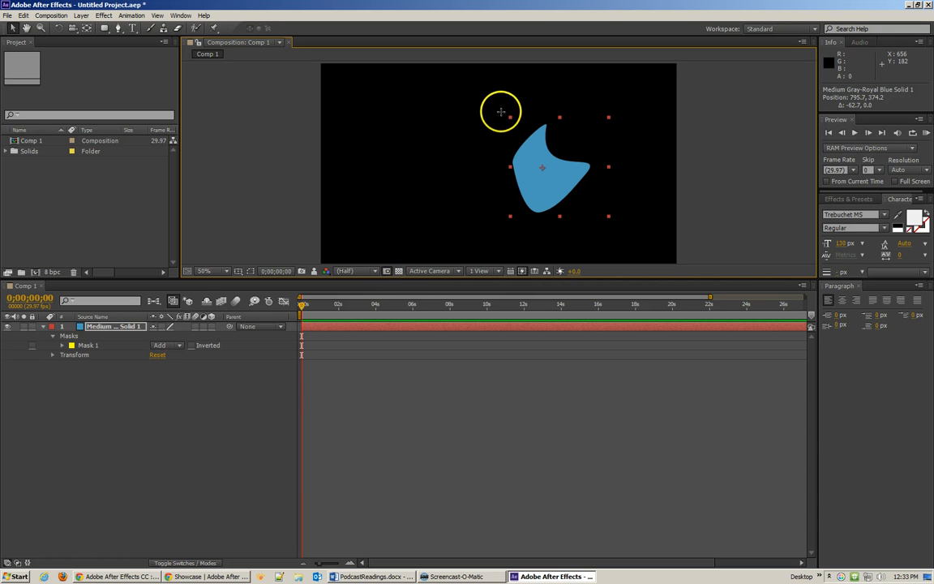
mouse_move(496, 106)
left_mouse_down()
mouse_move(537, 154)
mouse_move(611, 170)
left_mouse_up()
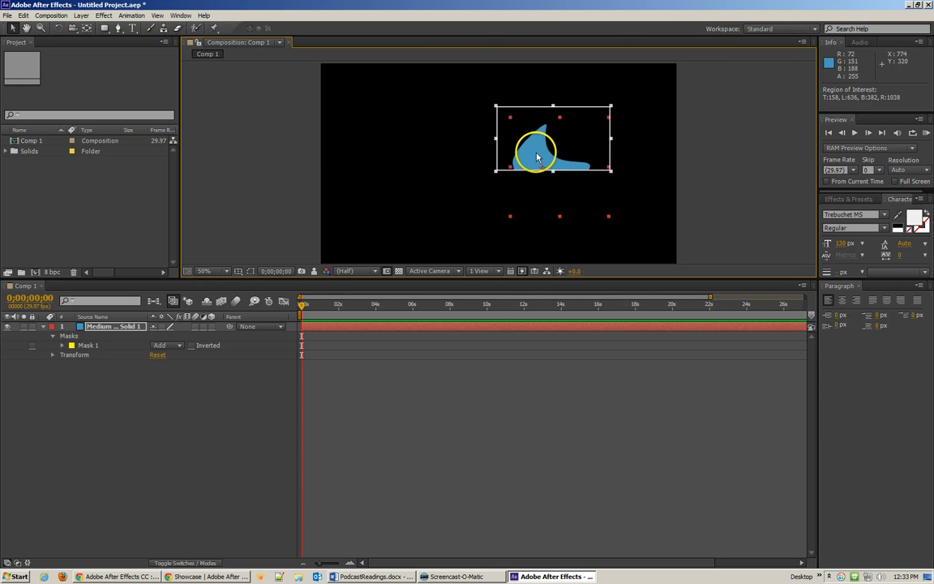
left_click(387, 272)
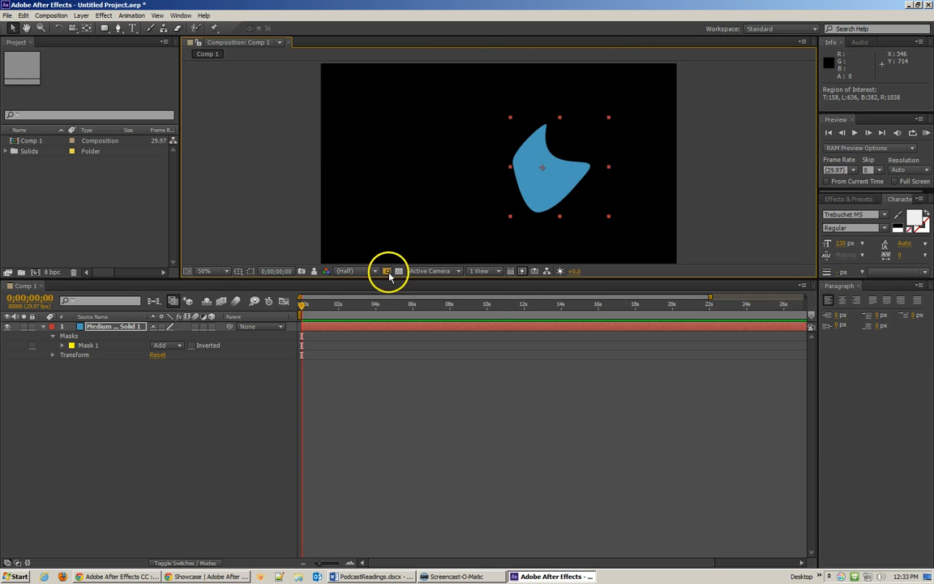
- Toggle the composition view's transparency grid on and off twice
left_click(399, 272)
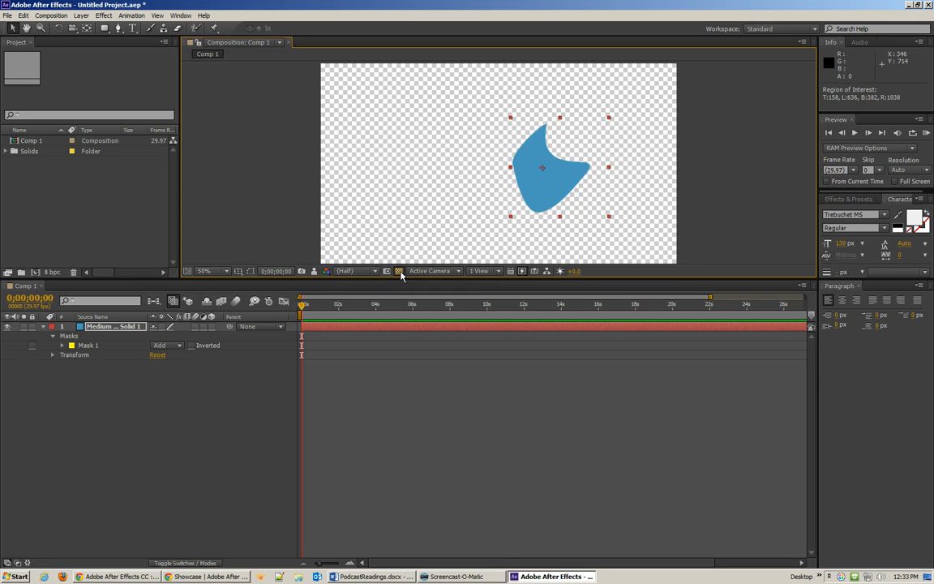
left_click(400, 272)
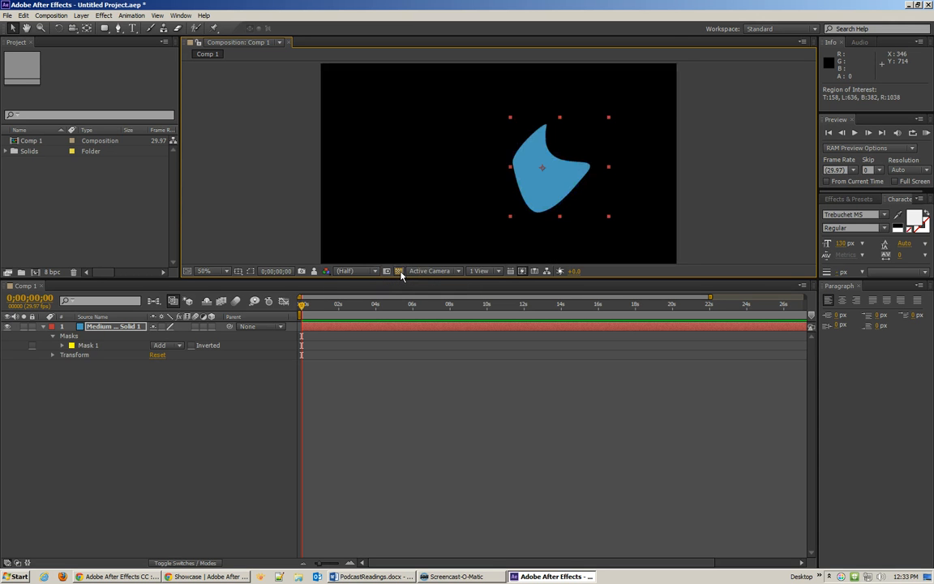
left_click(400, 272)
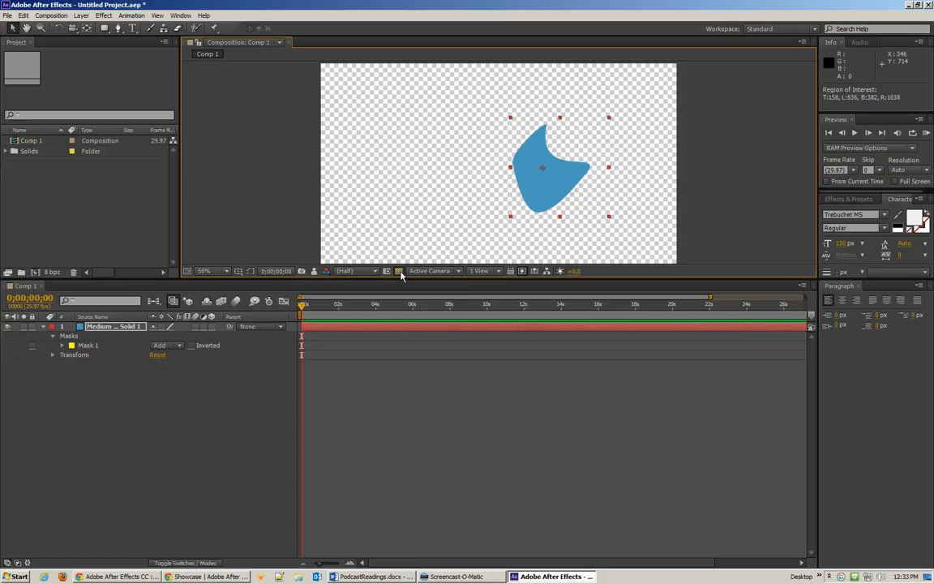
left_click(399, 272)
- Look over the 3D view choices and preview the 2 Views - Horizontal and 2 Views - Vertical layouts, returning to 1 View
left_click(427, 271)
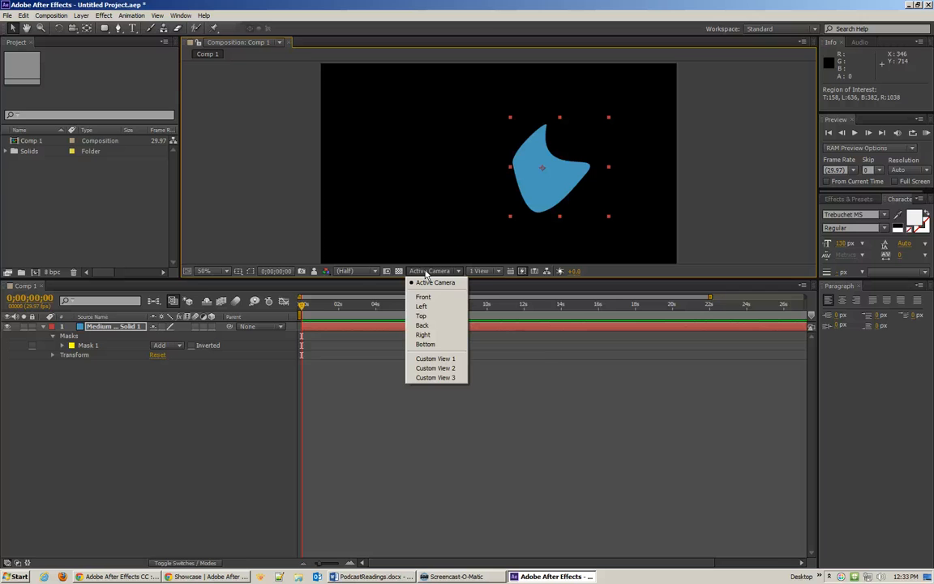
left_click(480, 272)
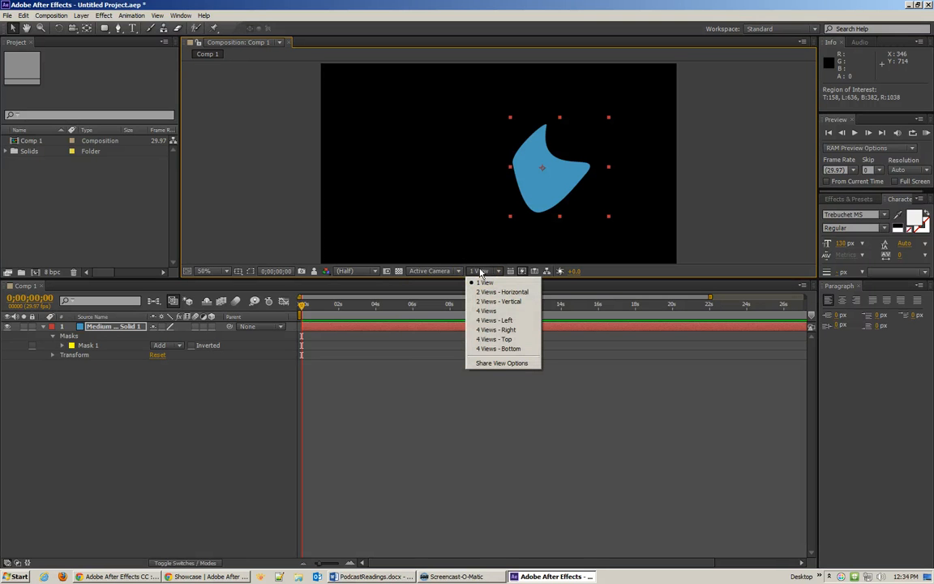
left_click(500, 292)
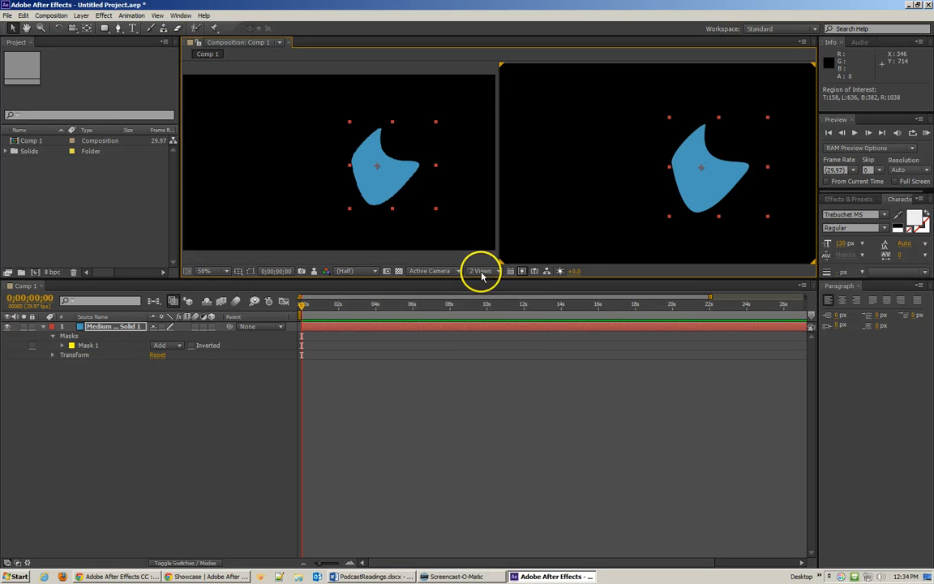
left_click(480, 271)
left_click(490, 301)
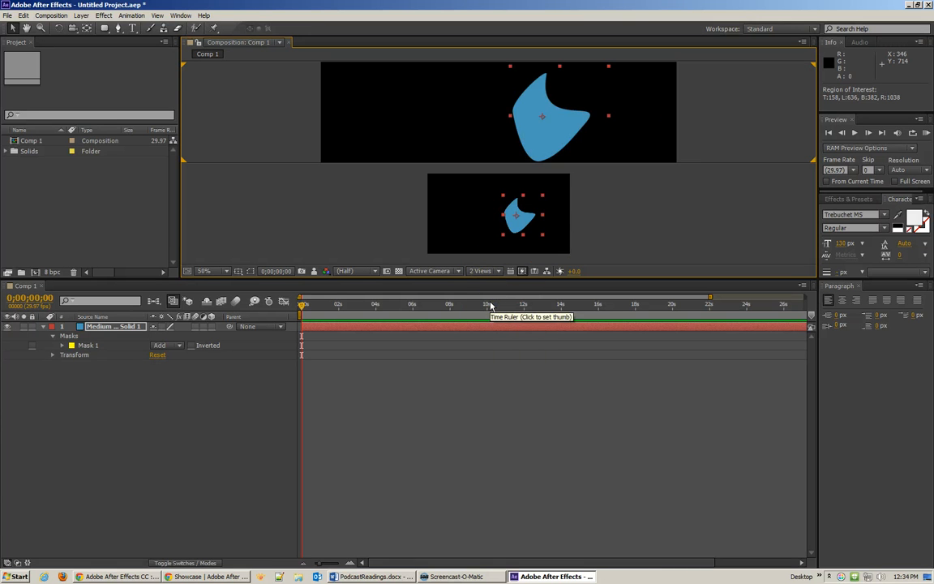
left_click(479, 273)
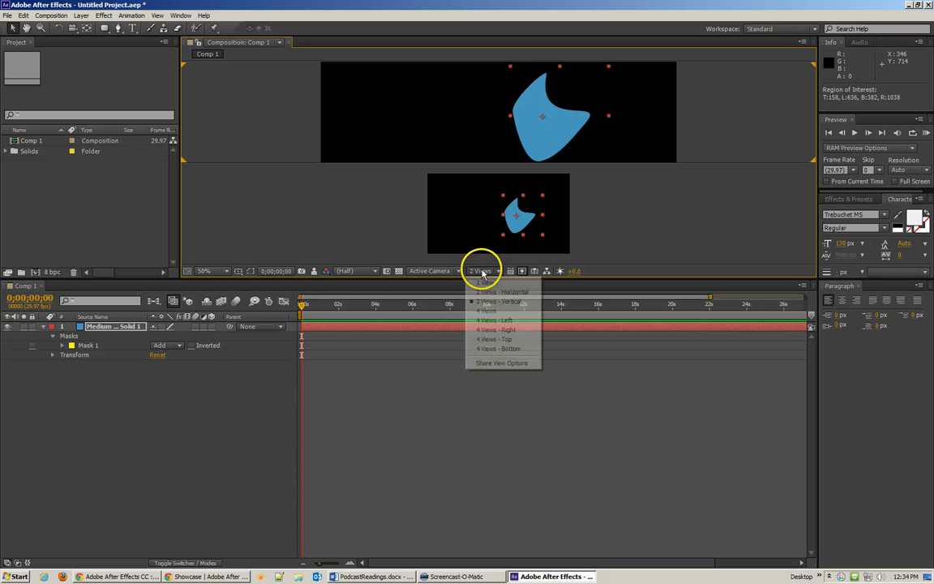
left_click(482, 283)
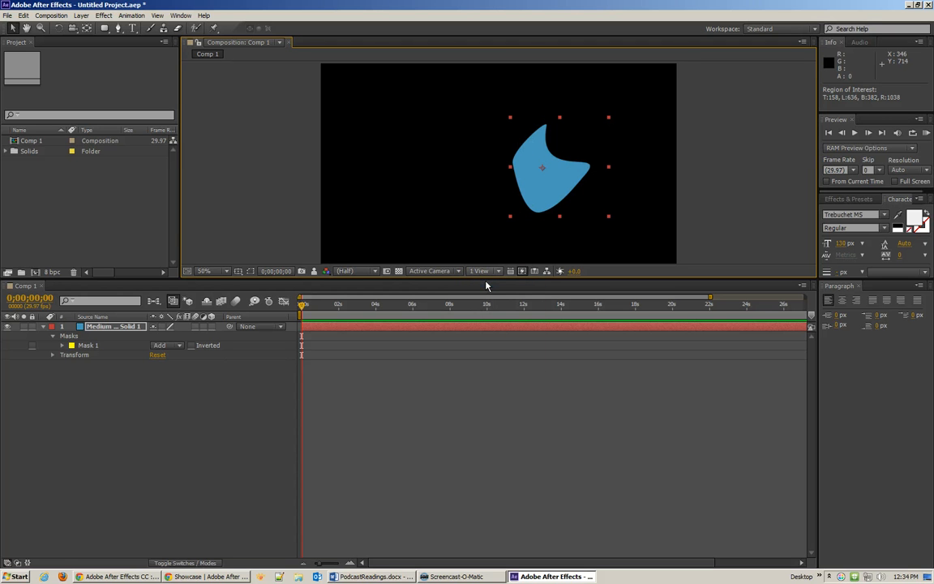
left_click(485, 276)
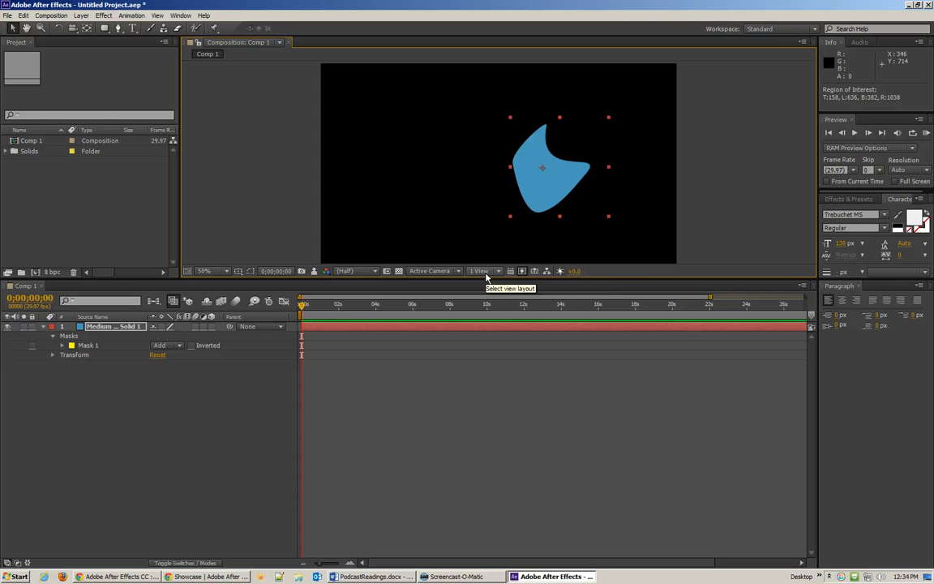
- Toggle pixel aspect ratio correction on and off and look over the Fast Previews options
left_click(510, 272)
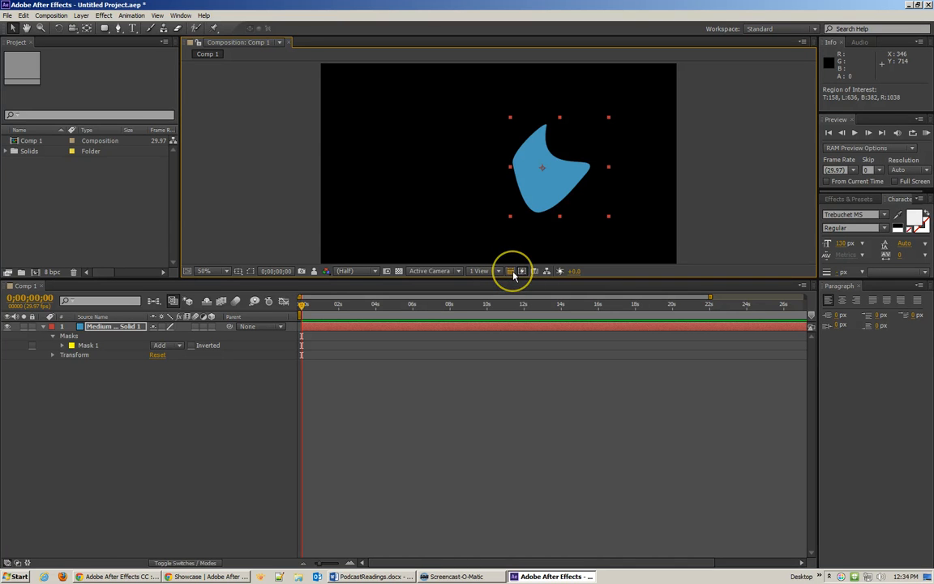
left_click(511, 273)
left_click(522, 272)
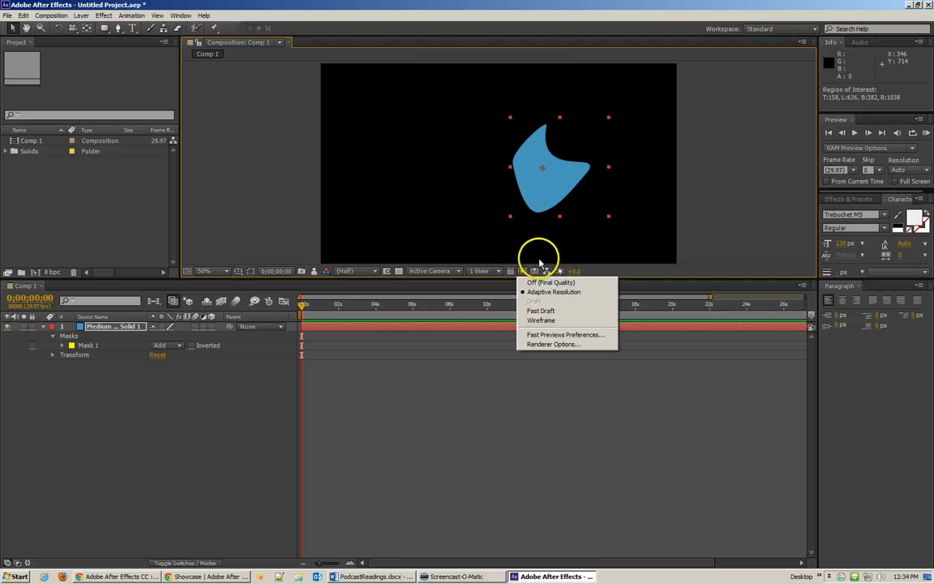
left_click(536, 262)
- Jump to the composition's timeline, then view the composition flowchart and close it
left_click(534, 274)
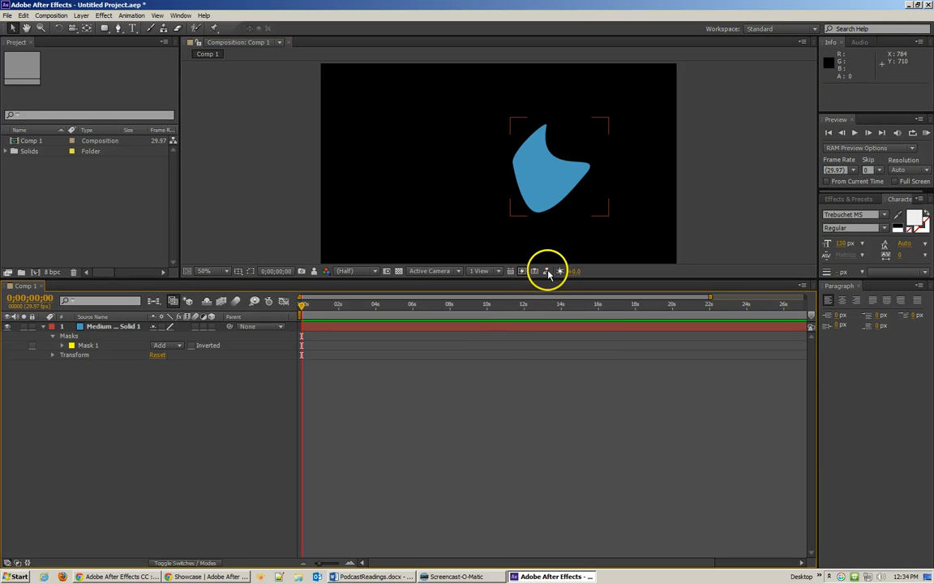
left_click(547, 273)
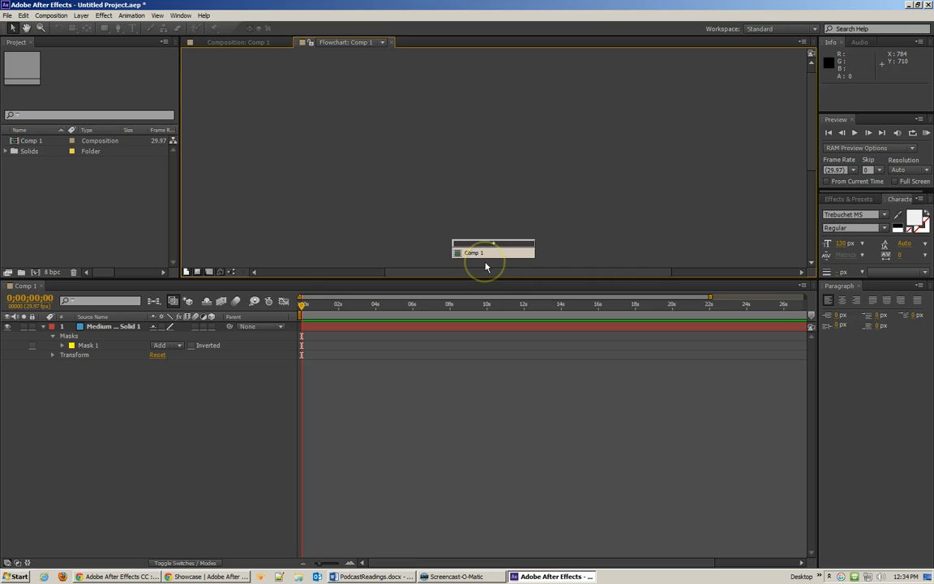
left_click(392, 43)
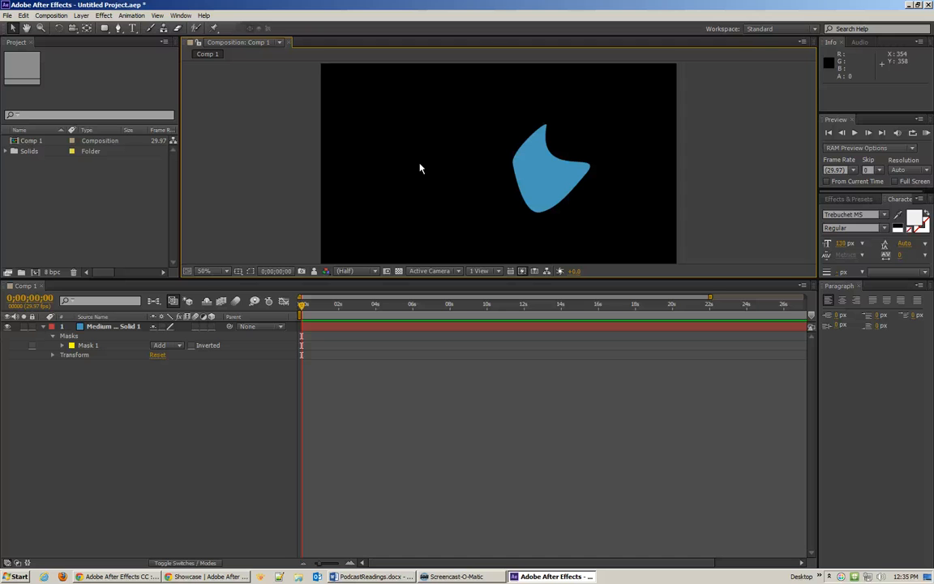
- Draw a rectangle shape about 462 x 460 px to the left of the blue solid, with fill A86969 and a 12 px white stroke
left_click(104, 30)
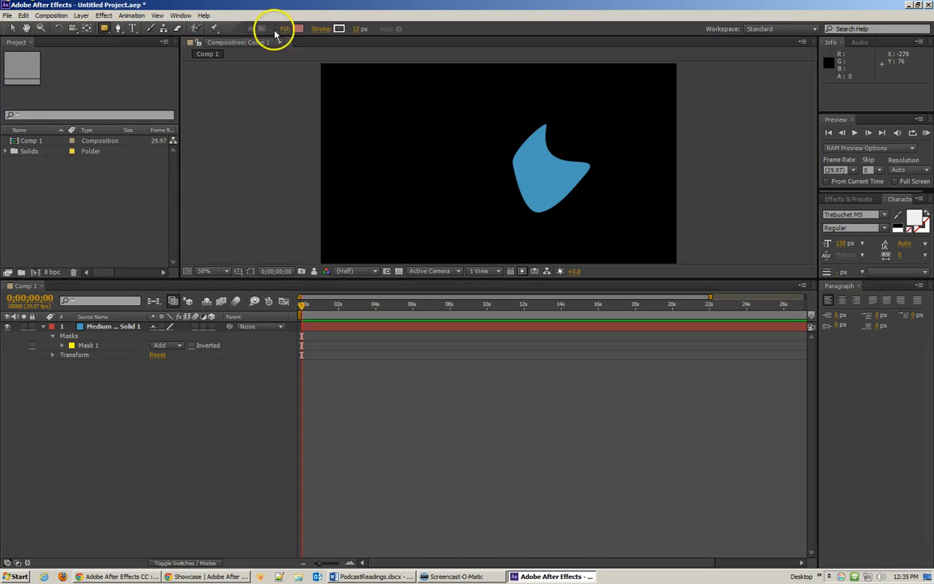
left_click(298, 30)
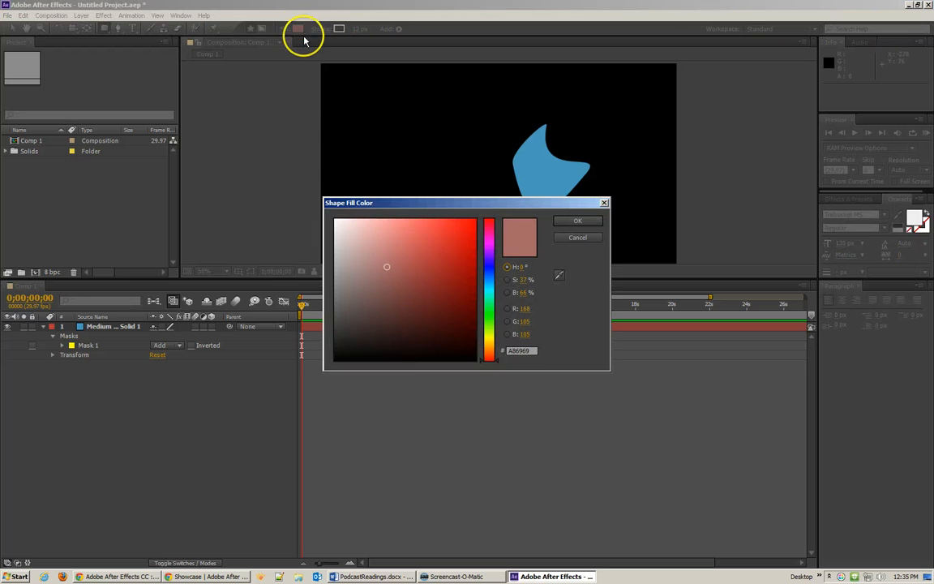
left_click(559, 236)
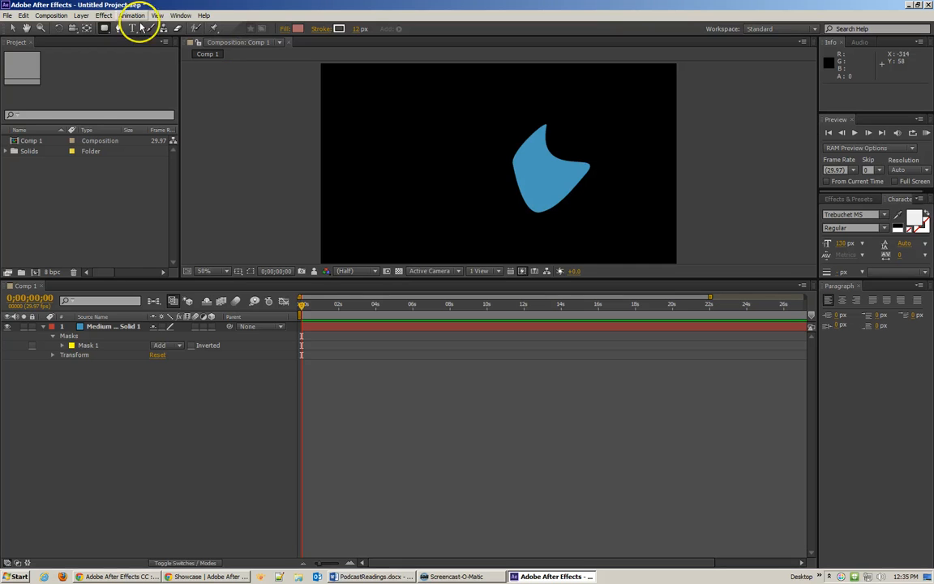
left_click_drag(349, 100, 478, 228)
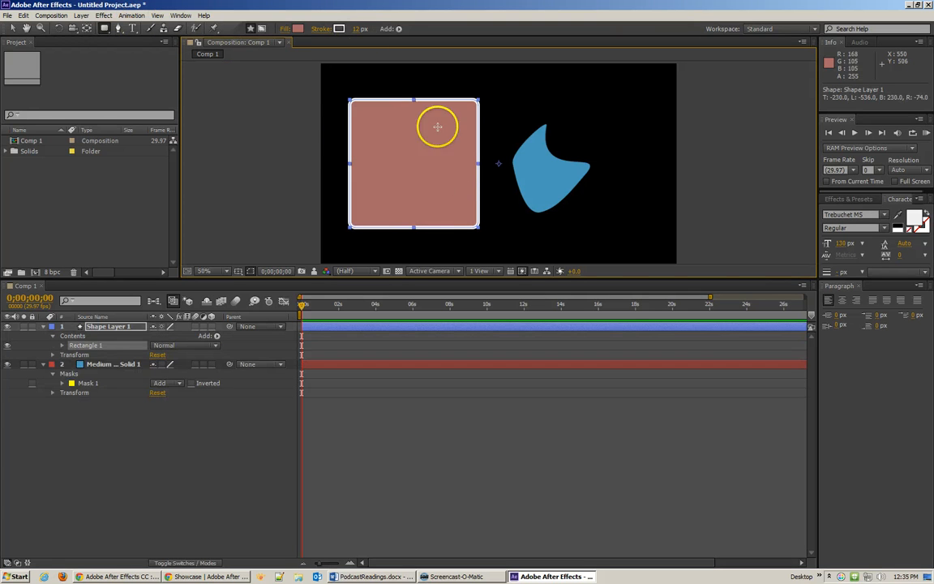
- Add Pucker & Bloat to the rectangle and set its Amount to 50
left_click(398, 29)
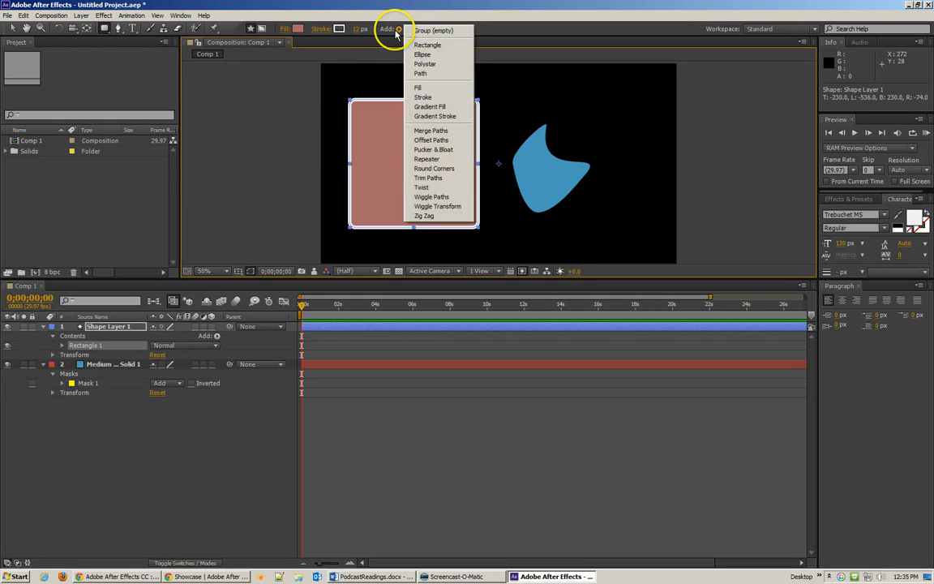
left_click(442, 150)
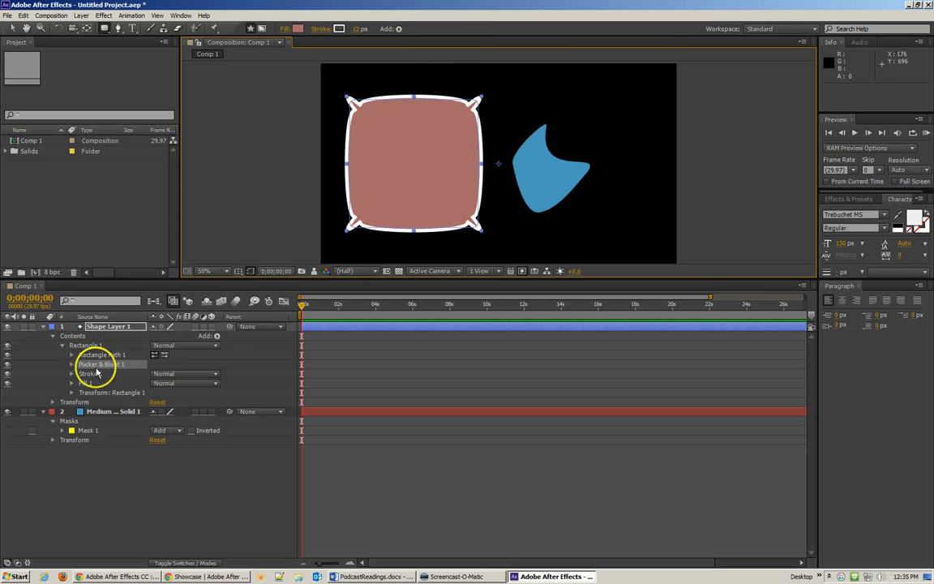
left_click(73, 364)
left_click_drag(154, 374, 154, 379)
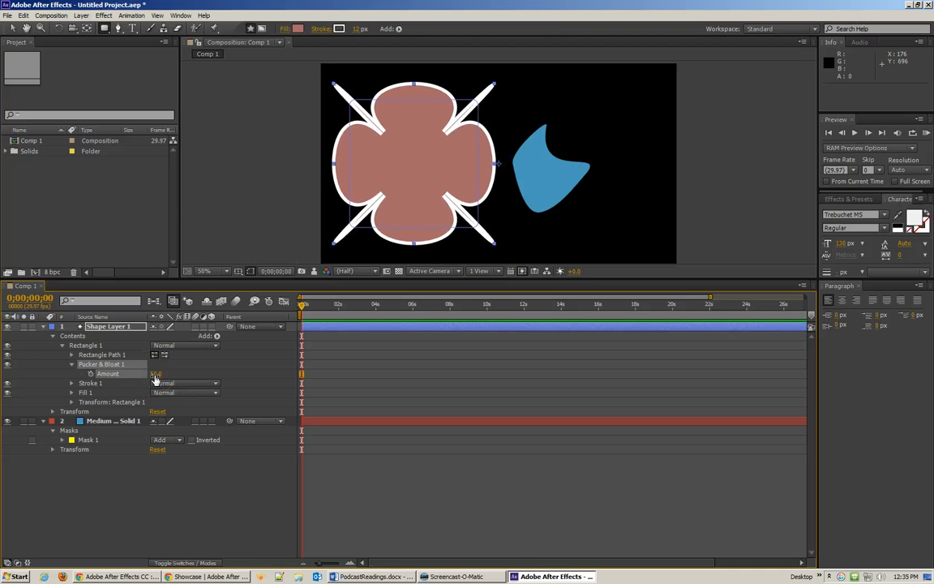
- Add Wiggle Paths to the rectangle and check its motion at 0;00;00;27 before returning to the start
left_click(399, 30)
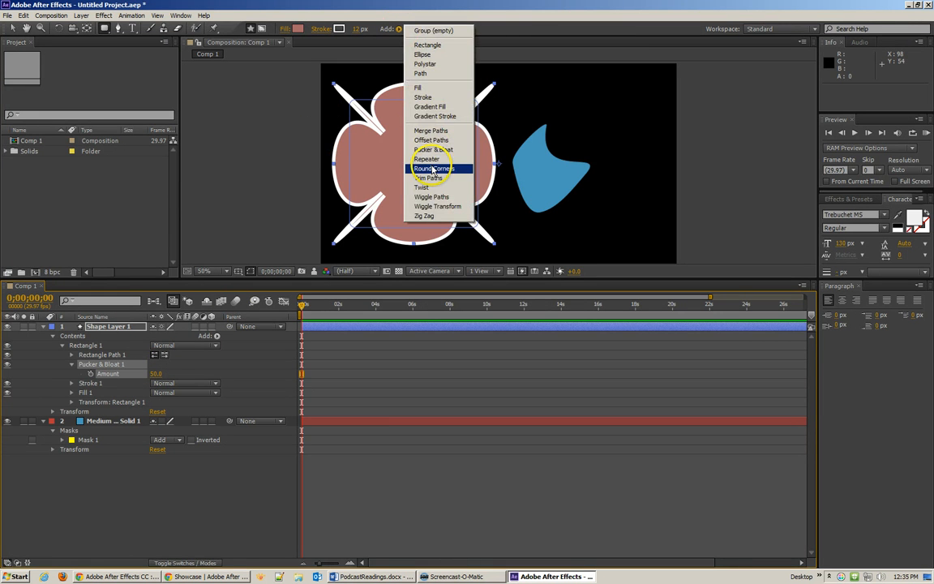
left_click(432, 197)
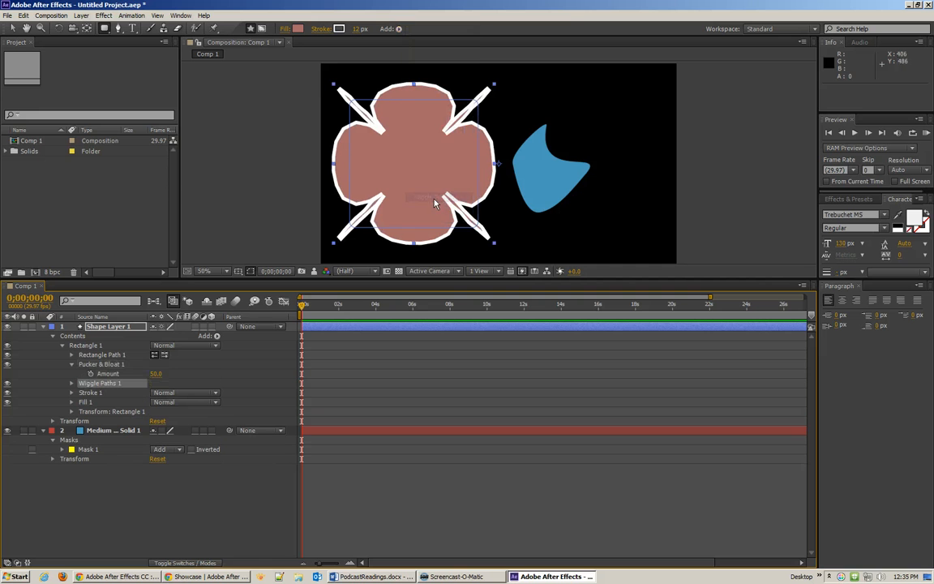
left_click(317, 307)
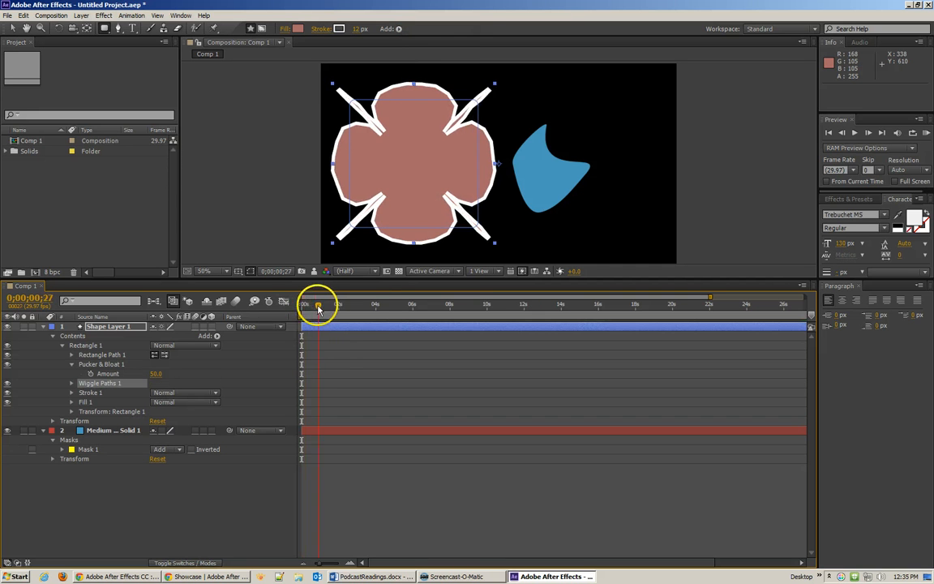
mouse_move(318, 306)
left_mouse_down()
mouse_move(504, 309)
mouse_move(302, 306)
left_mouse_up()
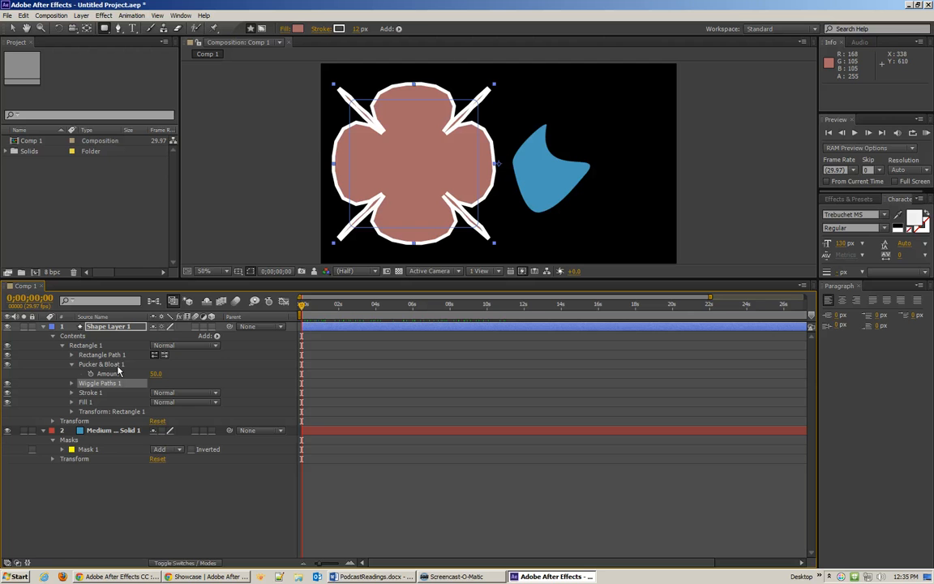
- Deselect all layers and reselect the bloated rectangle's shape layer with the Selection tool
left_click(115, 325)
left_click(120, 328)
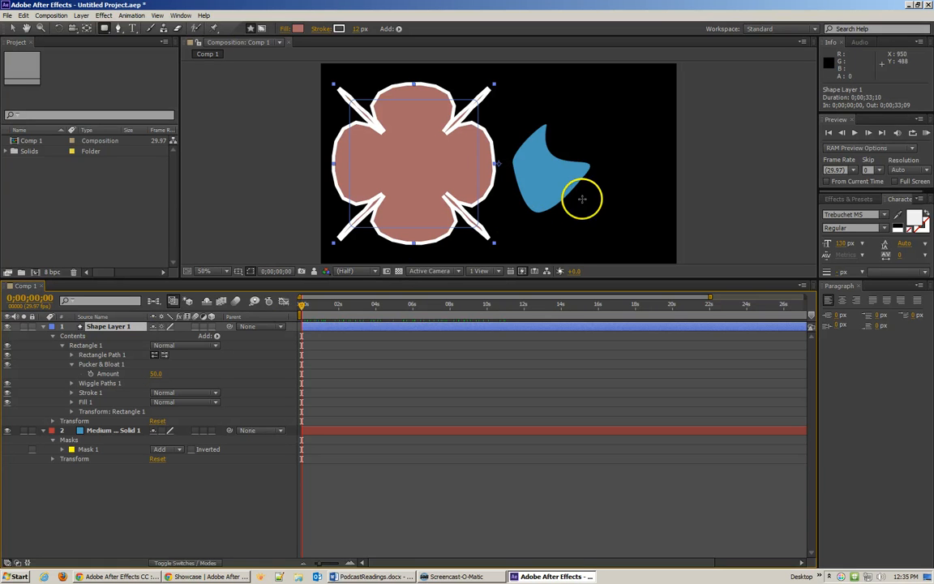
left_click(559, 114)
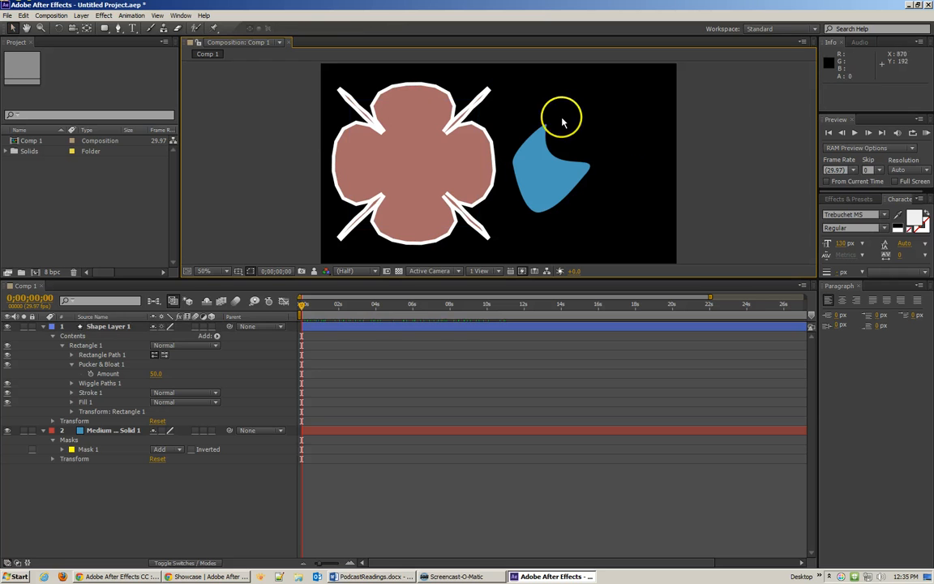
left_click(453, 175)
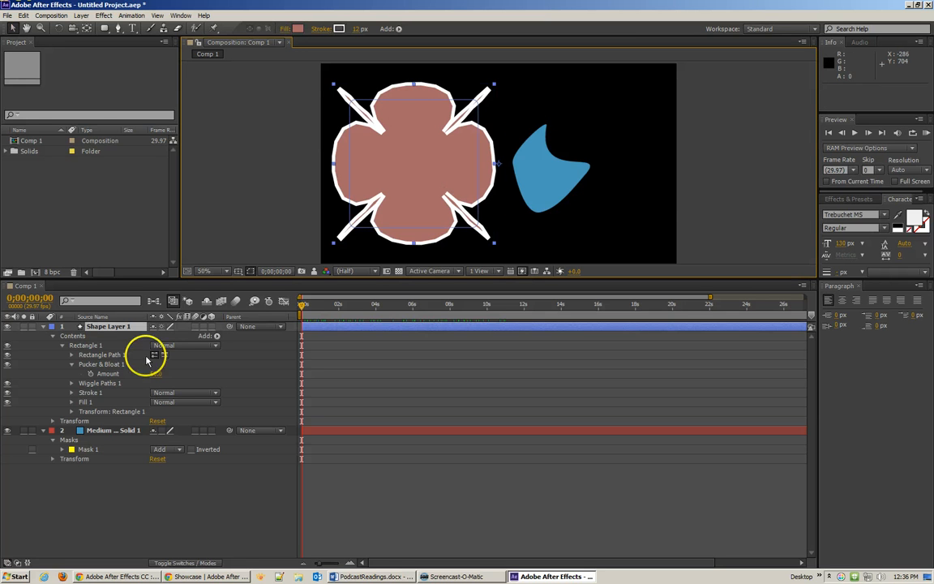